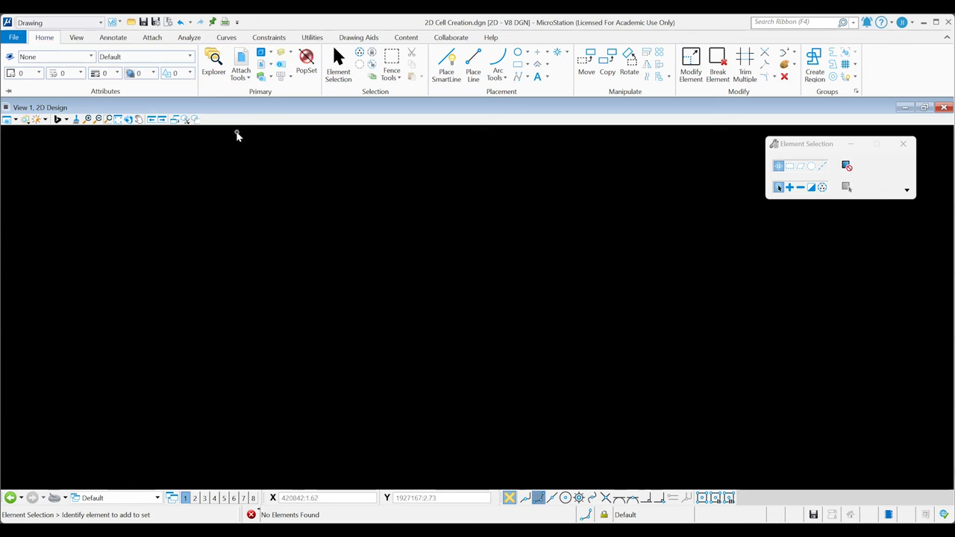
# Cycle through the General, Geospatial Context and Task Navigation workflows, ending back on Drawing
pyautogui.click(78, 23)
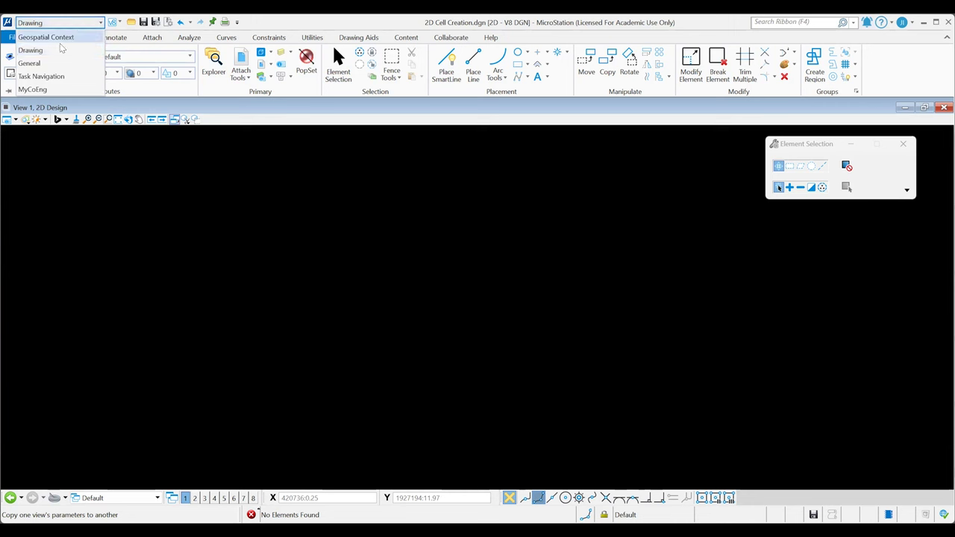
pyautogui.click(30, 64)
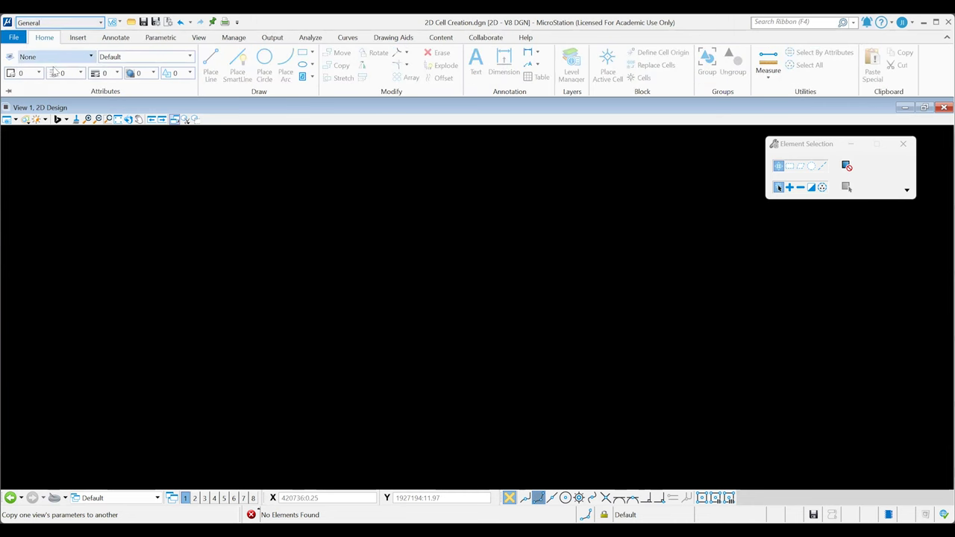
pyautogui.click(56, 24)
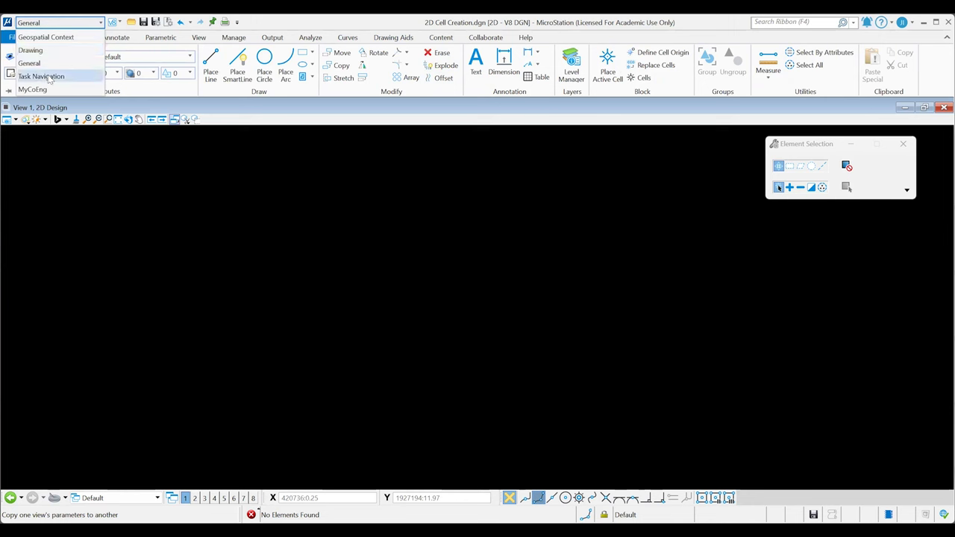
pyautogui.click(44, 36)
pyautogui.click(70, 24)
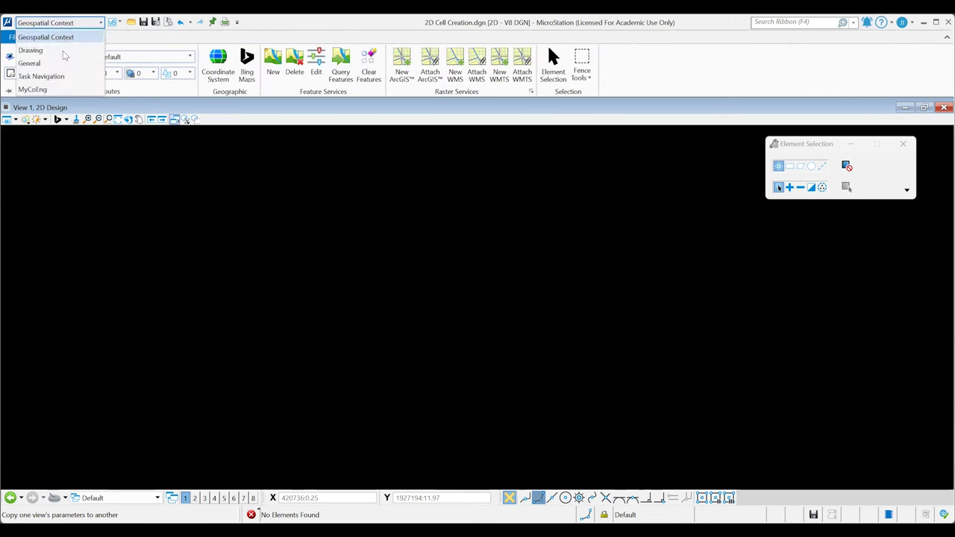
pyautogui.click(30, 50)
pyautogui.click(56, 23)
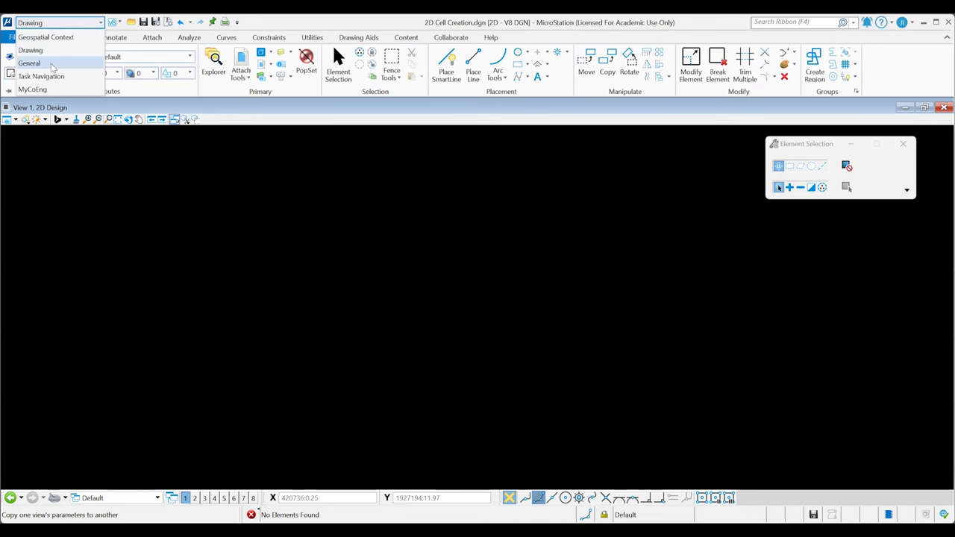
pyautogui.click(52, 63)
pyautogui.click(56, 23)
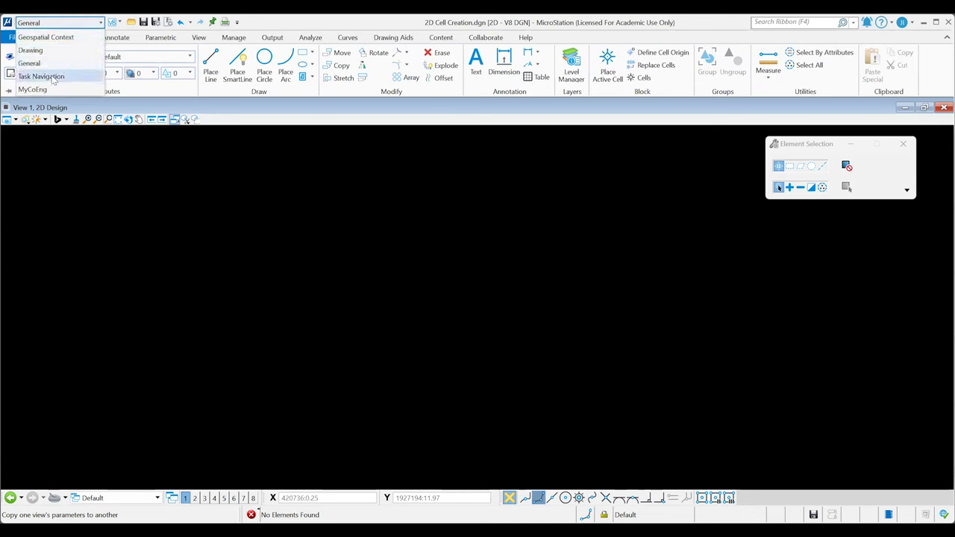
pyautogui.click(53, 78)
pyautogui.click(58, 23)
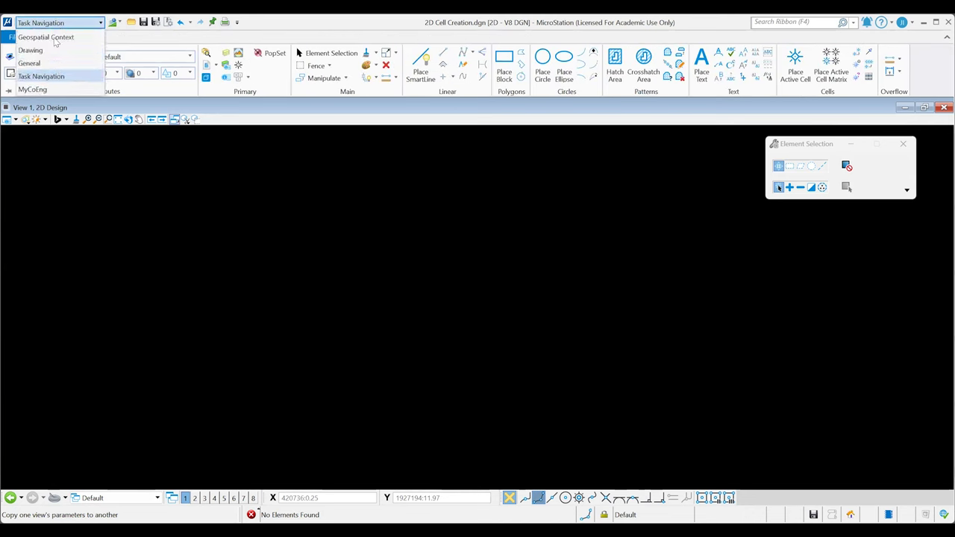
pyautogui.click(30, 49)
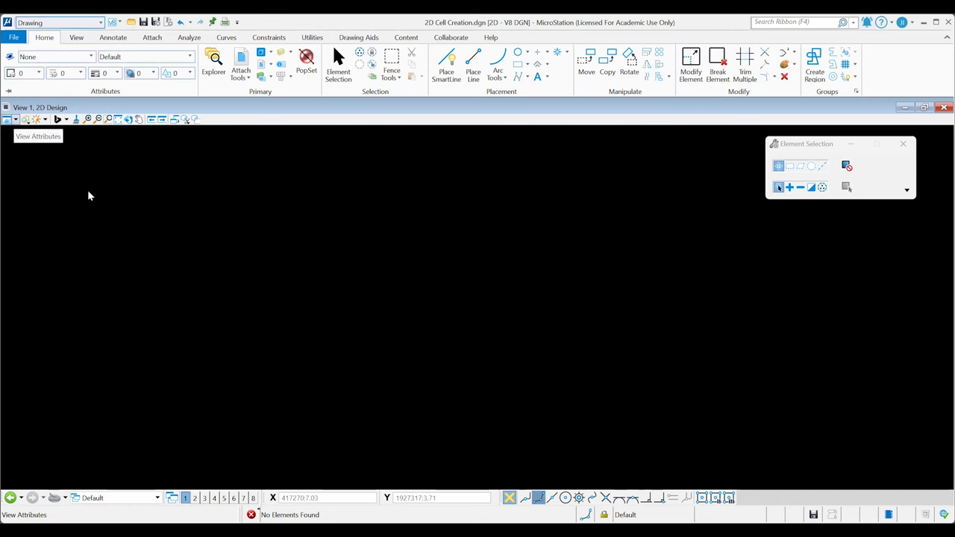
# Show the axis triad and draw a trial two-segment SmartLine line string
pyautogui.hotkey('ctrl', 'b')
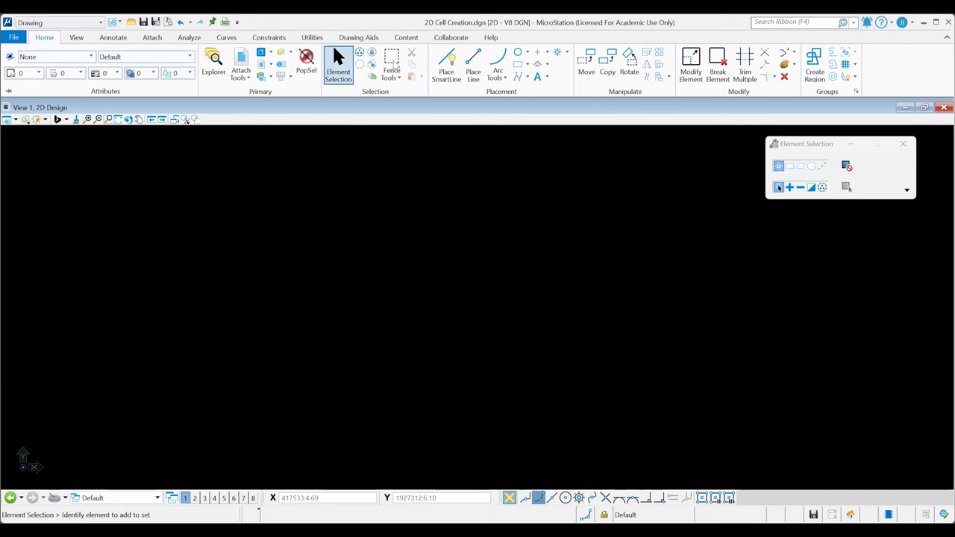
pyautogui.click(448, 65)
pyautogui.click(164, 227)
pyautogui.click(432, 369)
pyautogui.click(788, 399)
pyautogui.rightClick(486, 258)
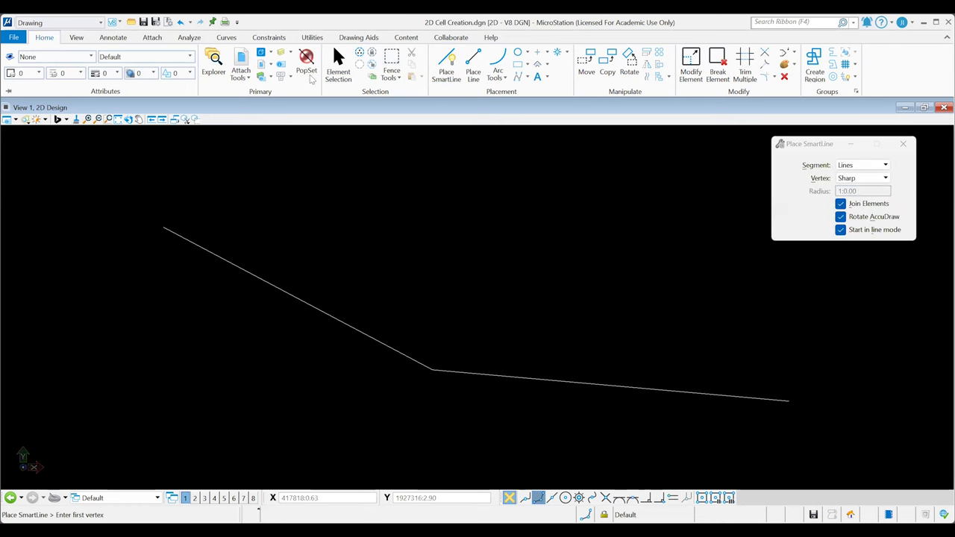
# Select the trial line string and delete it
pyautogui.click(338, 60)
pyautogui.click(356, 331)
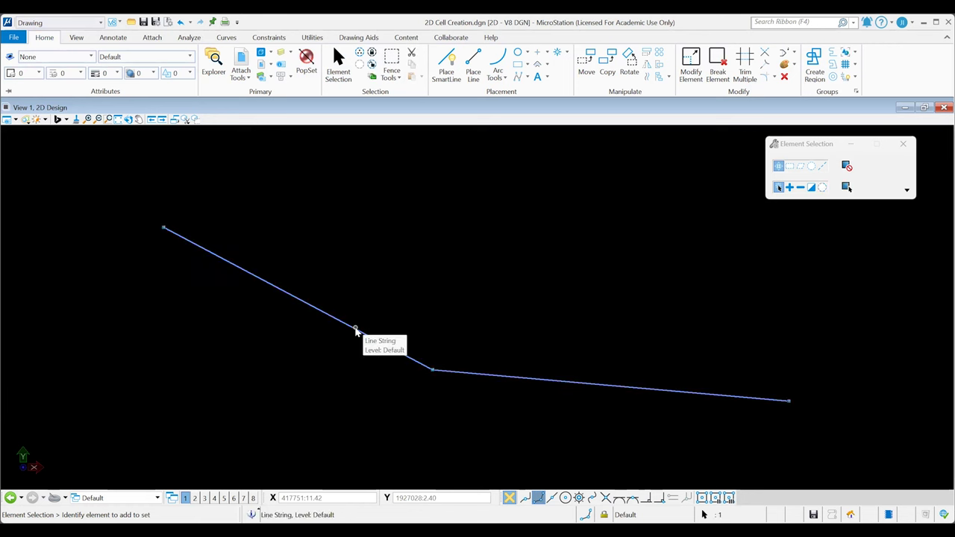
pyautogui.press('Delete')
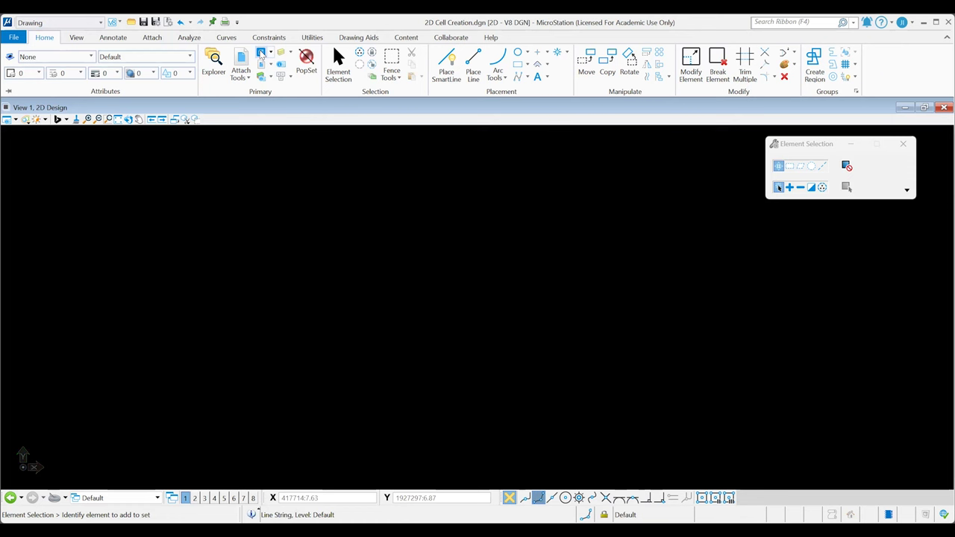
# Open the Models list from Home > Primary and start a New Model in Create Model
pyautogui.click(261, 53)
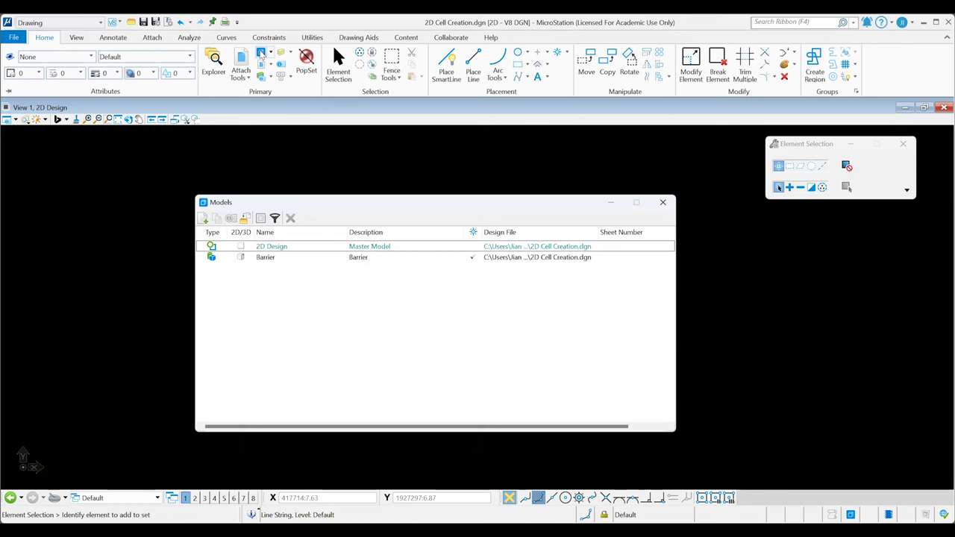
pyautogui.click(664, 202)
pyautogui.click(261, 54)
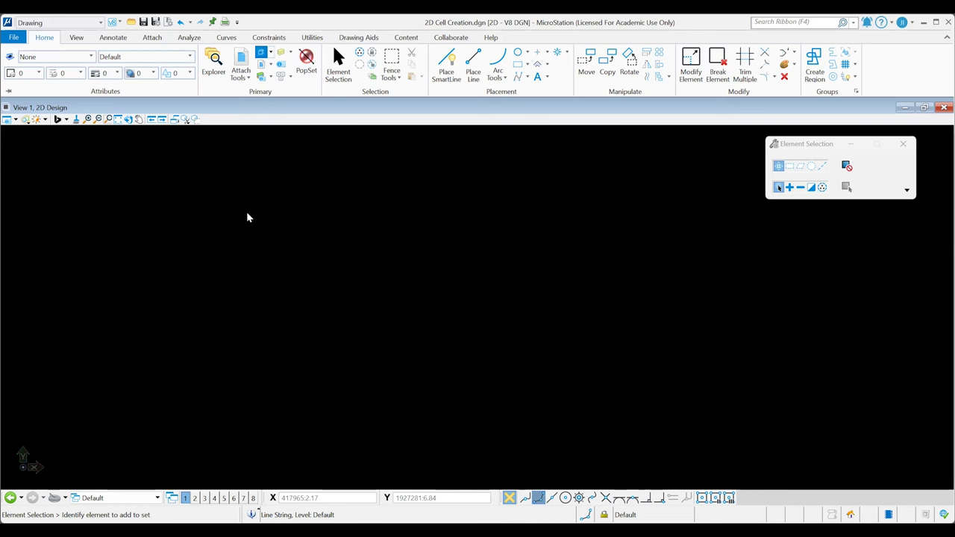
pyautogui.click(202, 218)
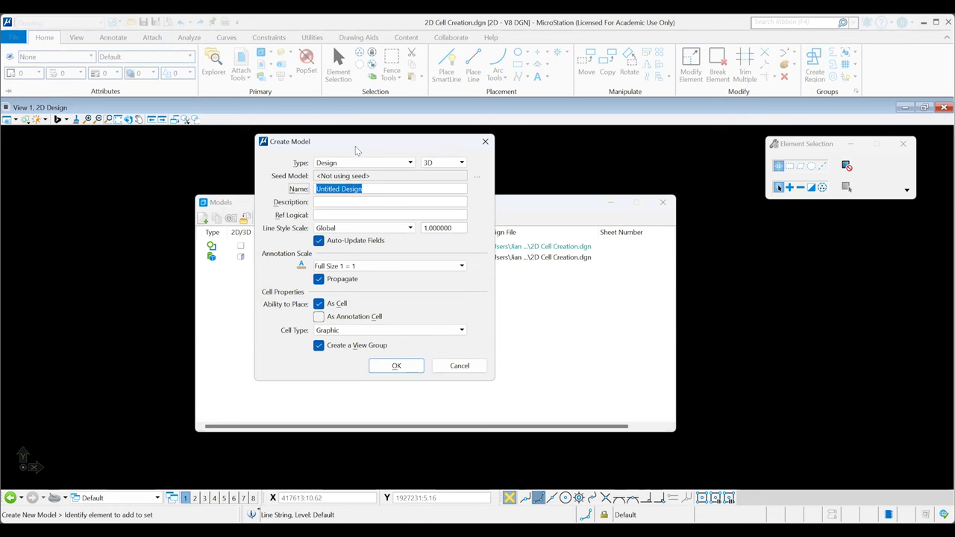
# Try the Design, Drawing and Sheet model types, settling on a 2D Design model
pyautogui.click(359, 163)
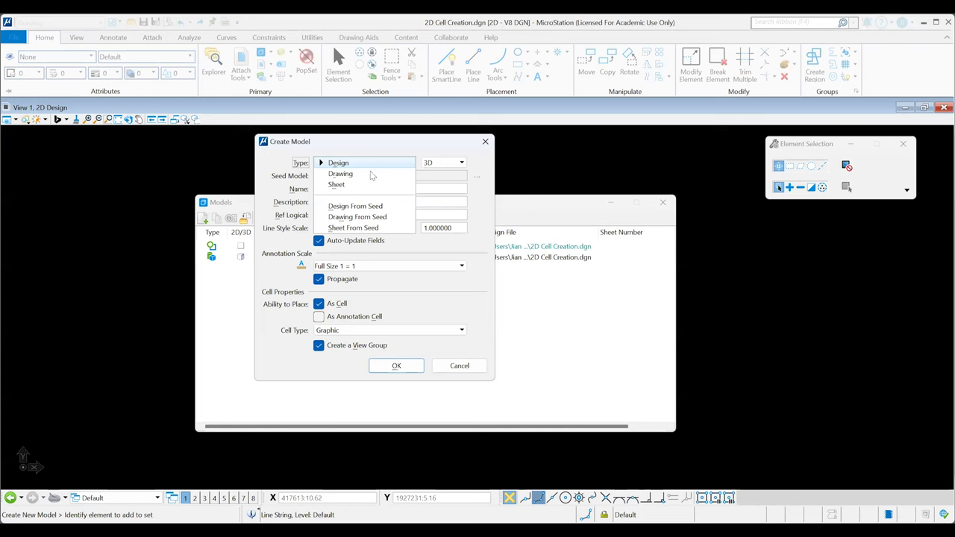
pyautogui.click(368, 164)
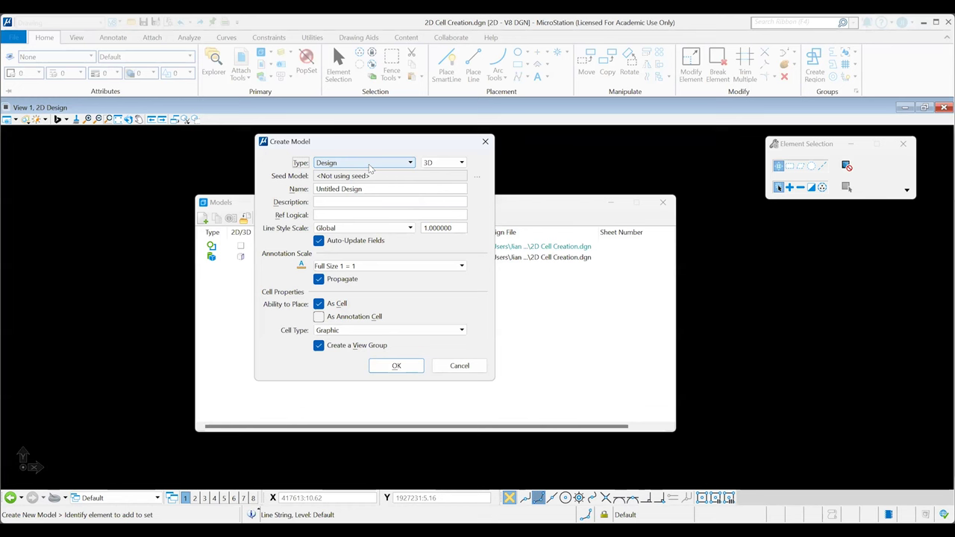
pyautogui.click(369, 168)
pyautogui.click(363, 179)
pyautogui.click(389, 164)
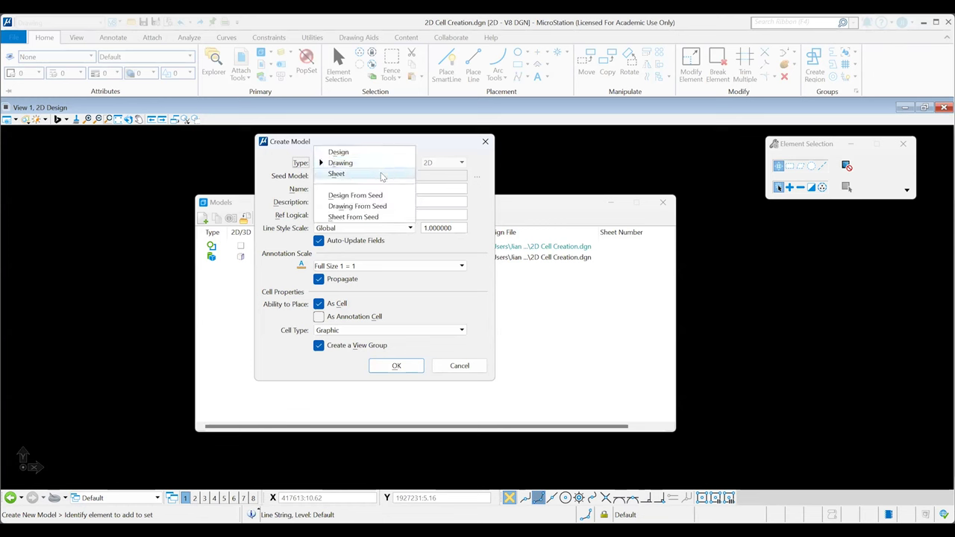
pyautogui.click(382, 176)
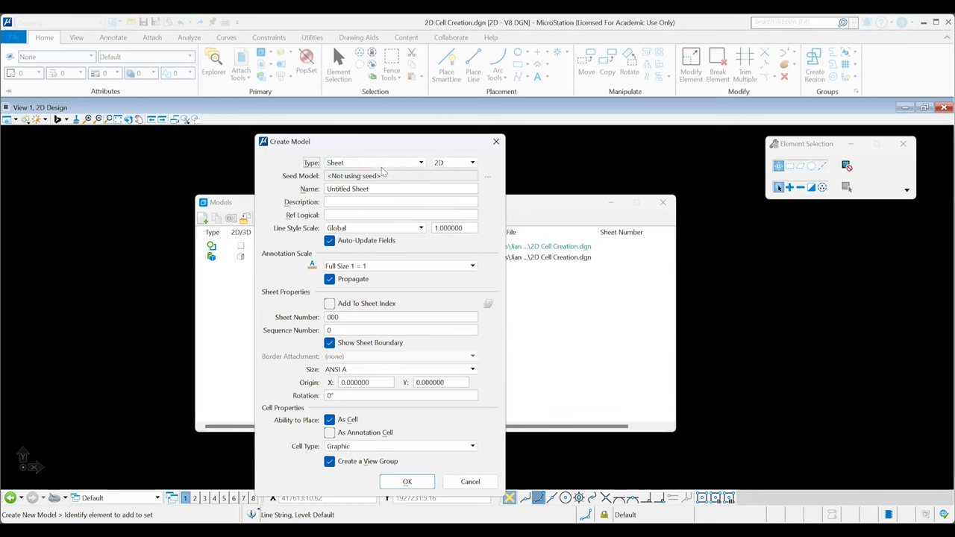
pyautogui.click(383, 164)
pyautogui.click(375, 143)
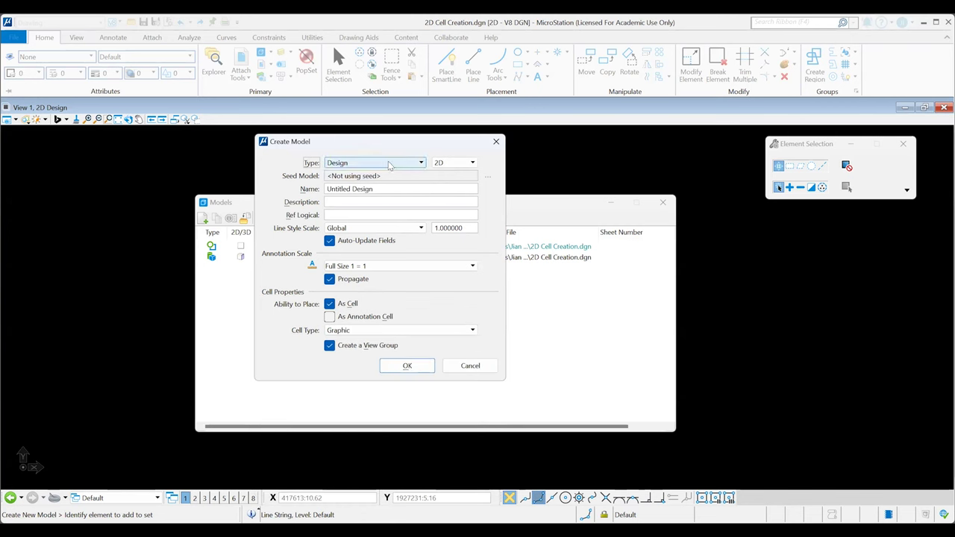
pyautogui.click(390, 164)
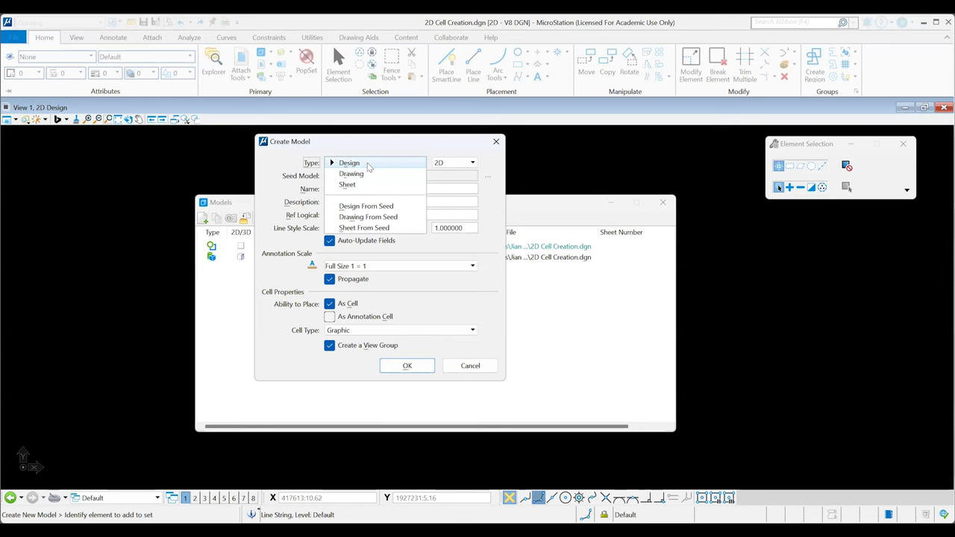
pyautogui.click(368, 164)
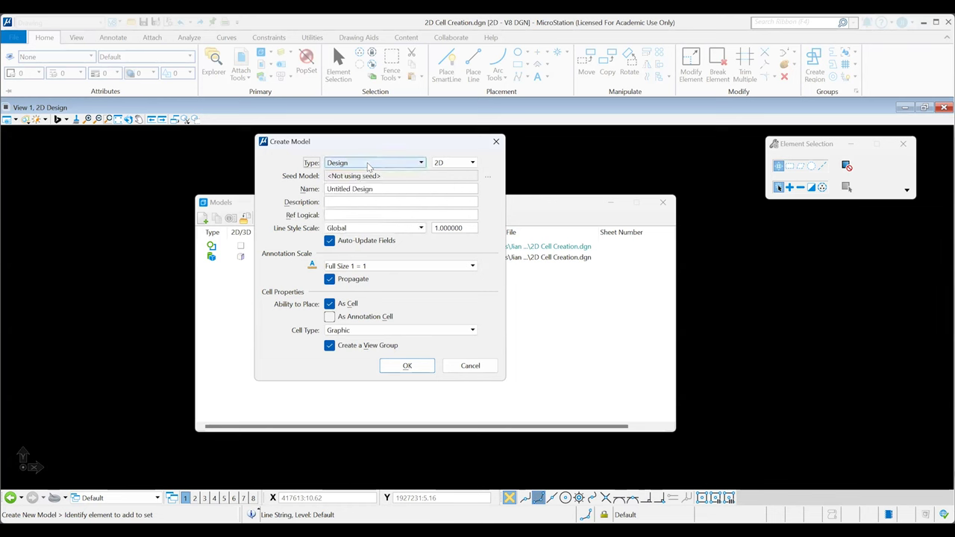
# Name the model and give it the description 'Manhole Frame Cover Detail'
pyautogui.doubleClick(396, 190)
pyautogui.hotkey('ctrl', 'a')
pyautogui.press('BackSpace')
pyautogui.write('Manho')
pyautogui.write('le')
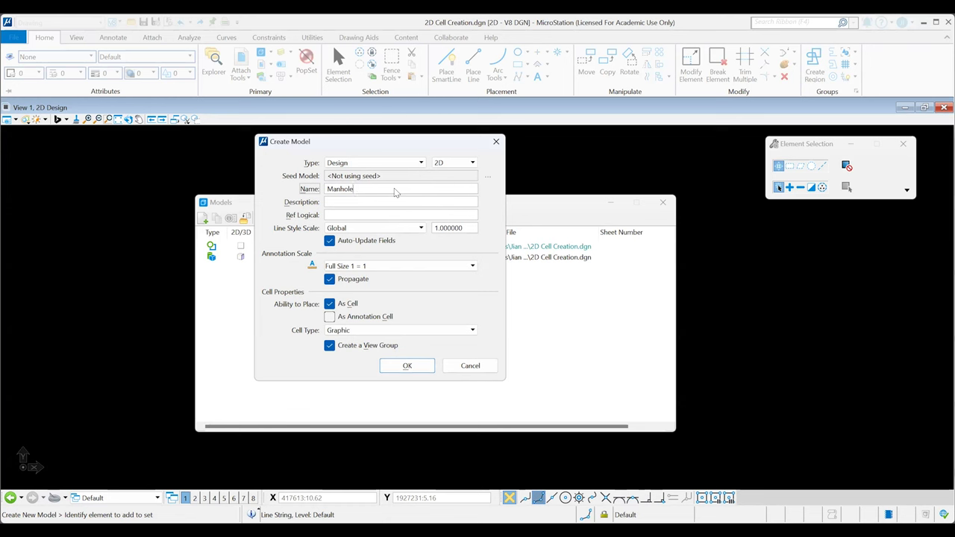
pyautogui.write(' Frame Cover Ce')
pyautogui.write('ll')
pyautogui.write('il')
pyautogui.click(370, 203)
pyautogui.write('Manhole Frame Cover Detail')
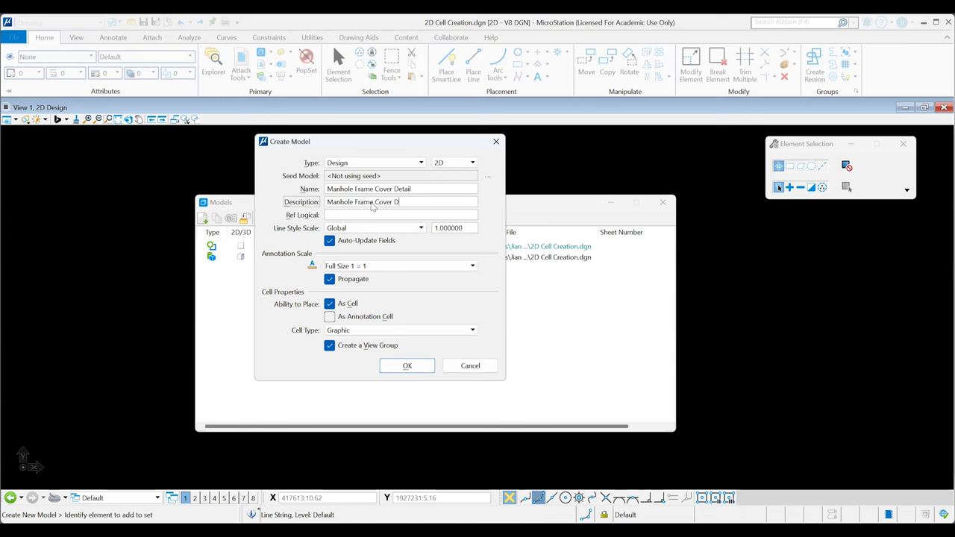
# Set ref logical 'Manhole Cover Detail' and annotation scale 1"=1'-0", then create the model
pyautogui.click(362, 216)
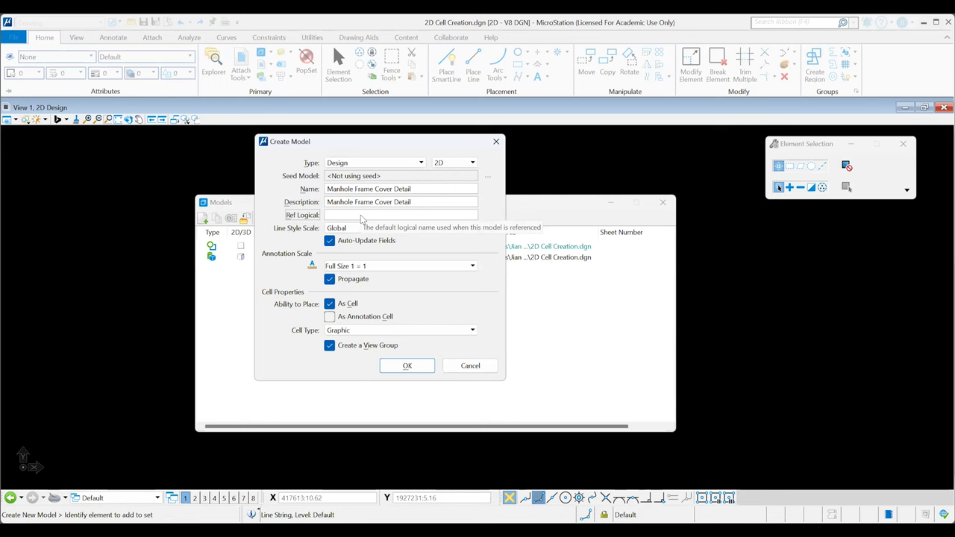
pyautogui.write('anhol')
pyautogui.press('BackSpace')
pyautogui.press('BackSpace')
pyautogui.press('BackSpace')
pyautogui.press('BackSpace')
pyautogui.write('Manhole Cover Detail')
pyautogui.click(387, 267)
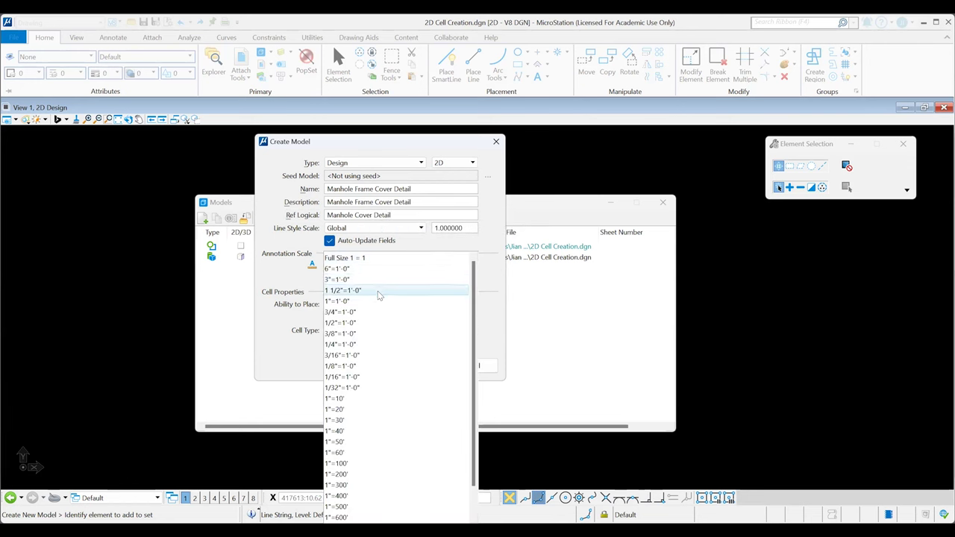
pyautogui.click(377, 301)
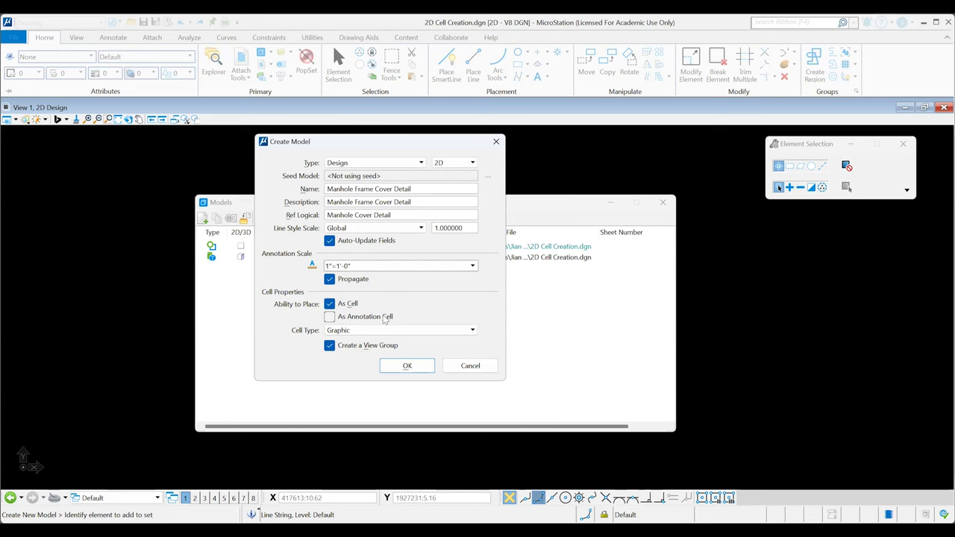
pyautogui.click(407, 365)
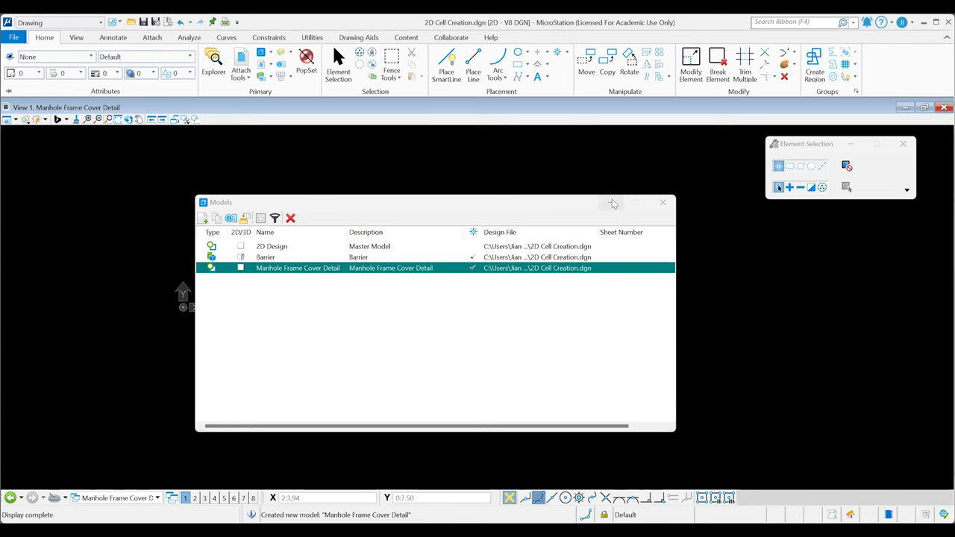
# Close the Models dialog, leaving the empty Manhole Frame Cover Detail view open
pyautogui.click(663, 202)
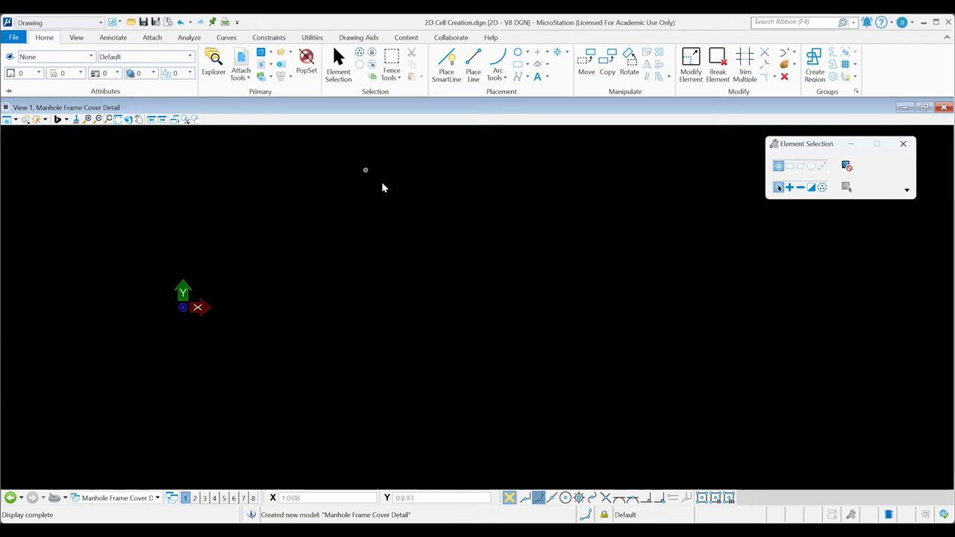
pyautogui.click(450, 75)
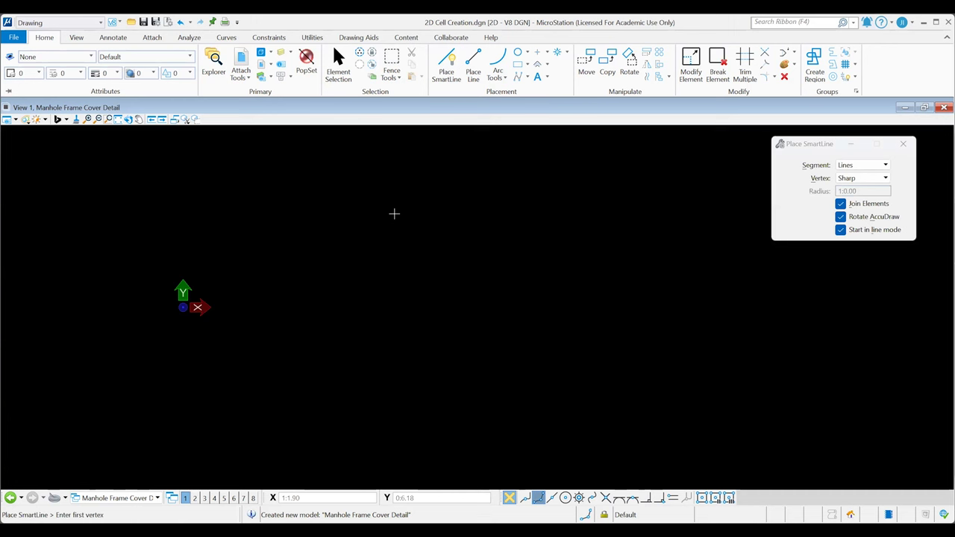
pyautogui.moveTo(819, 146); pyautogui.dragTo(575, 147)
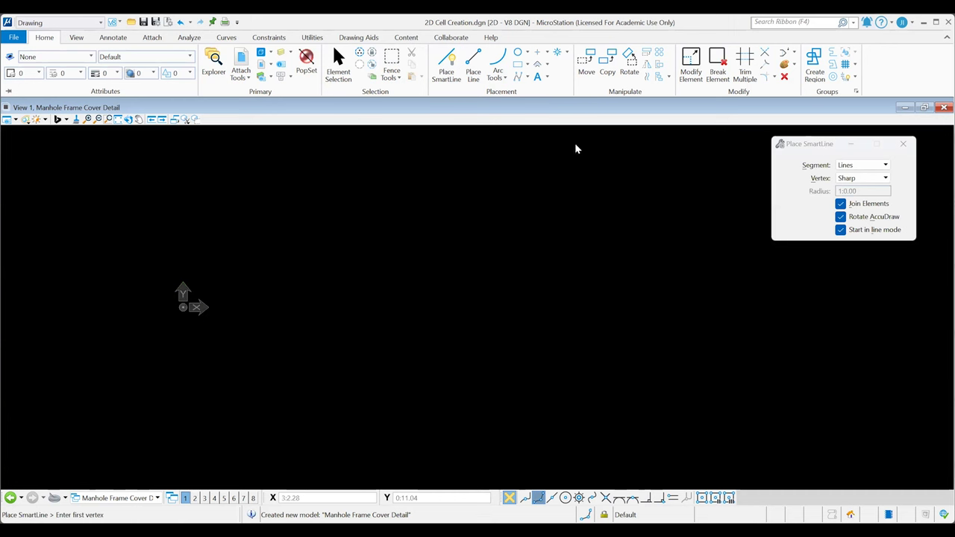
pyautogui.click(449, 76)
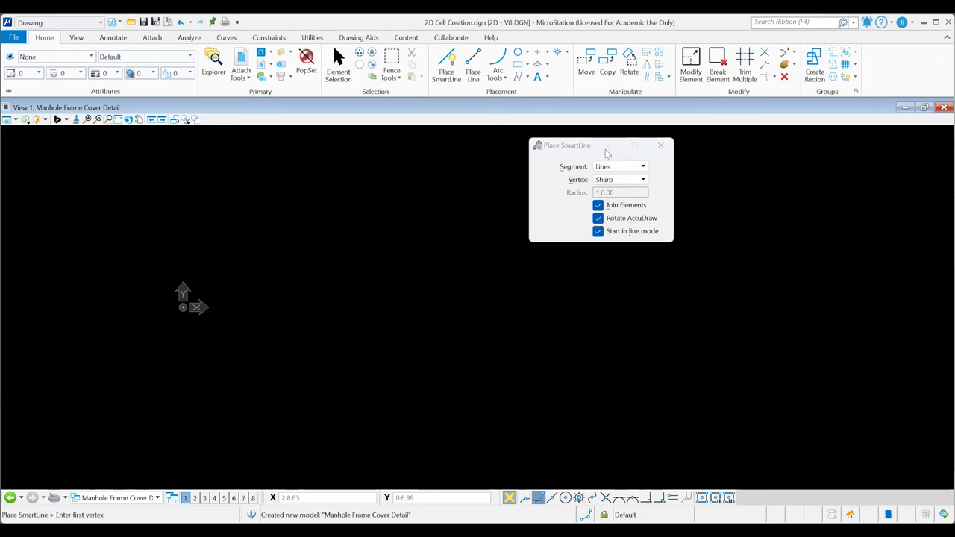
pyautogui.moveTo(567, 150); pyautogui.dragTo(606, 154)
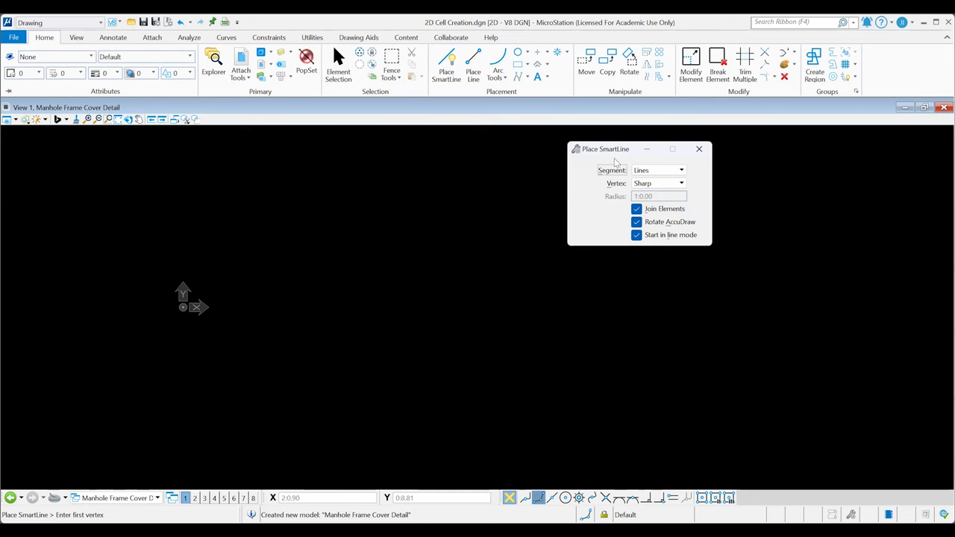
pyautogui.click(668, 174)
pyautogui.click(701, 201)
pyautogui.click(663, 184)
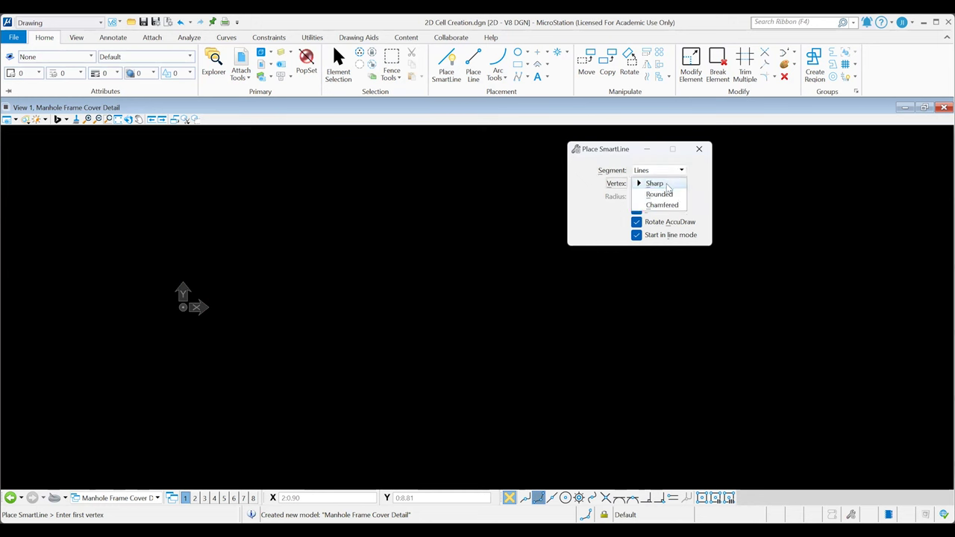
pyautogui.click(700, 176)
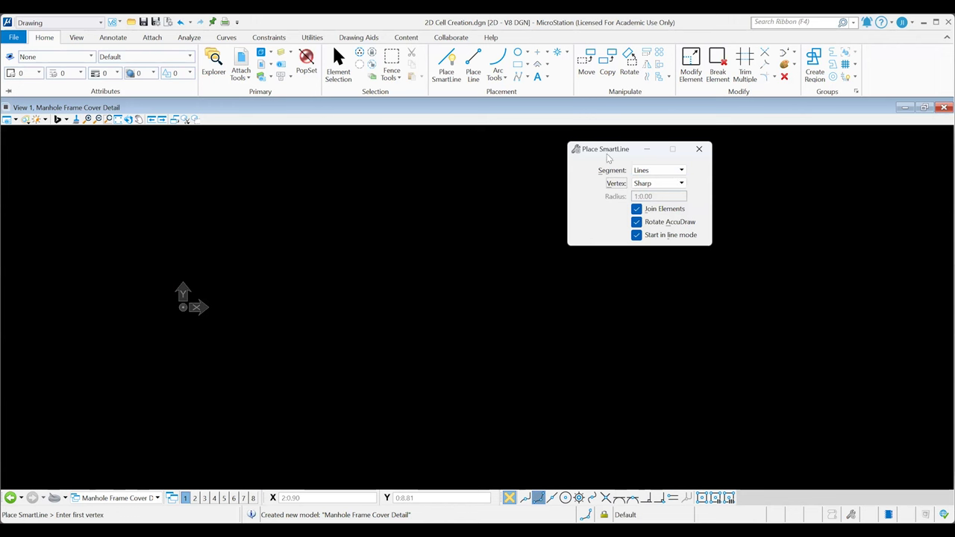
pyautogui.moveTo(608, 155); pyautogui.dragTo(632, 159)
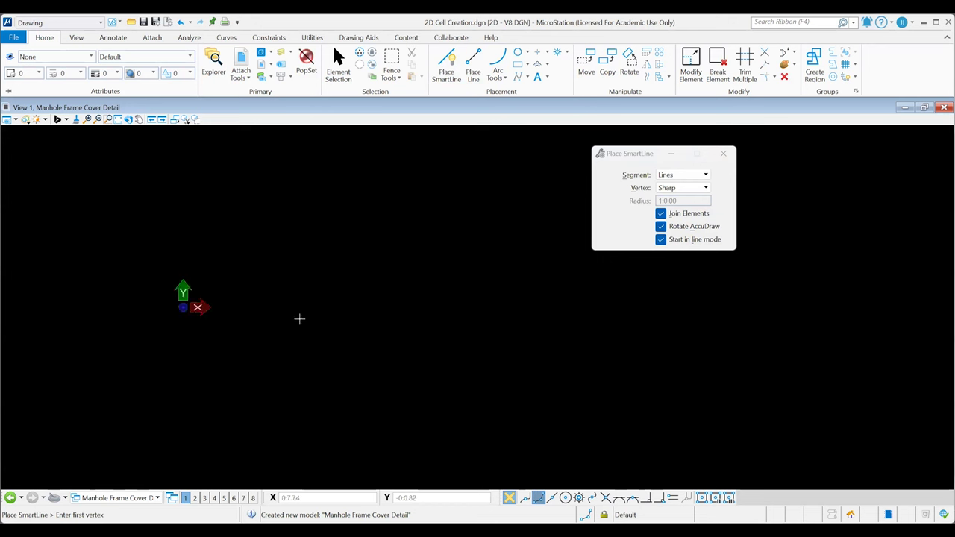
# Place a four-vertex zigzag line string with SmartLine and finish it
pyautogui.click(270, 308)
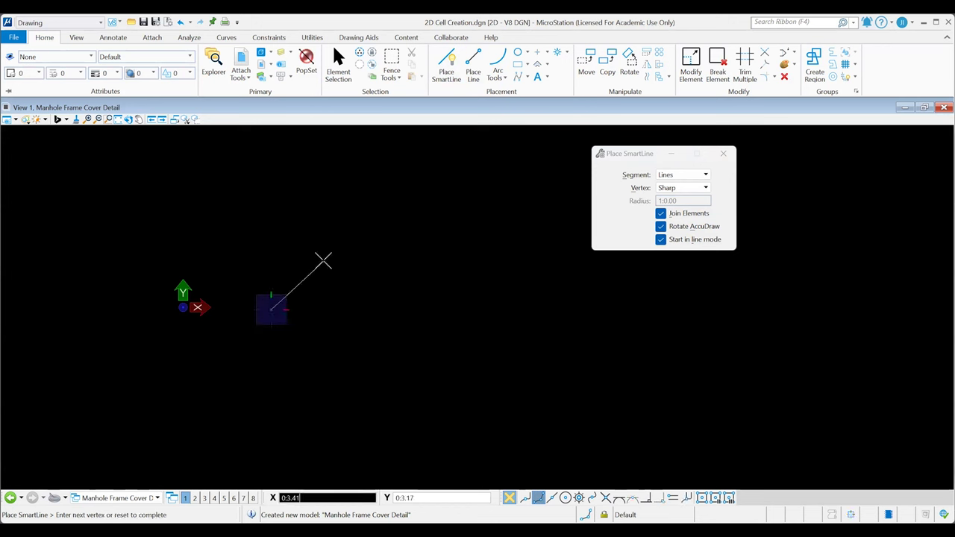
pyautogui.click(323, 262)
pyautogui.click(338, 352)
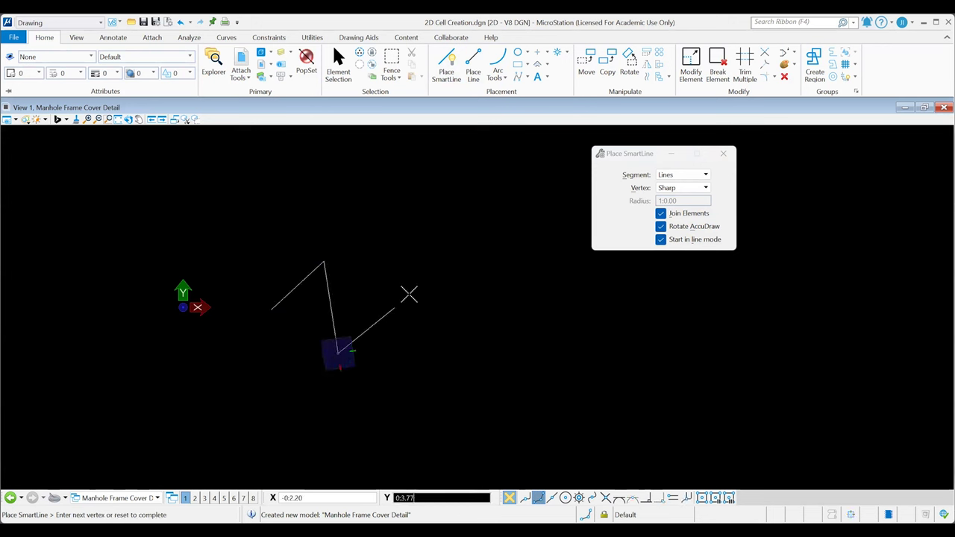
pyautogui.click(418, 284)
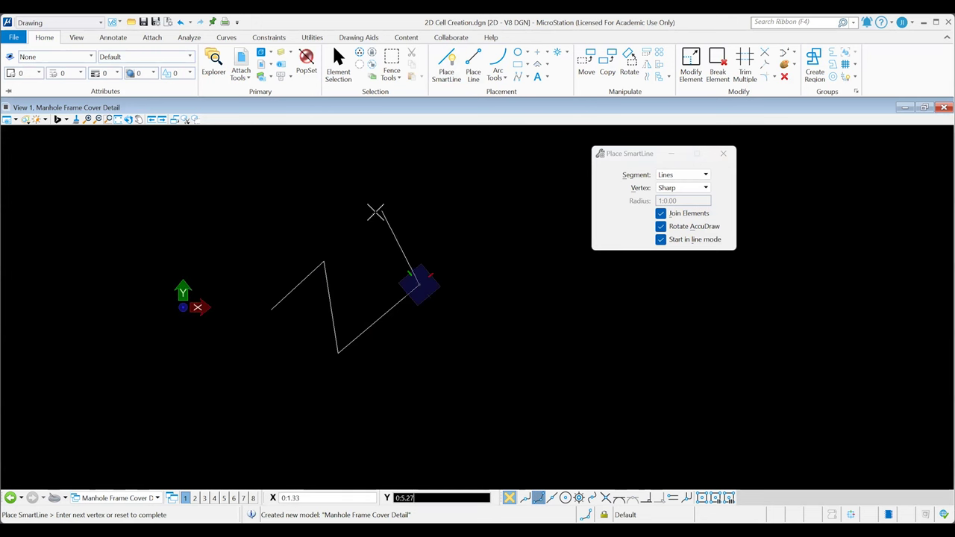
pyautogui.rightClick(452, 231)
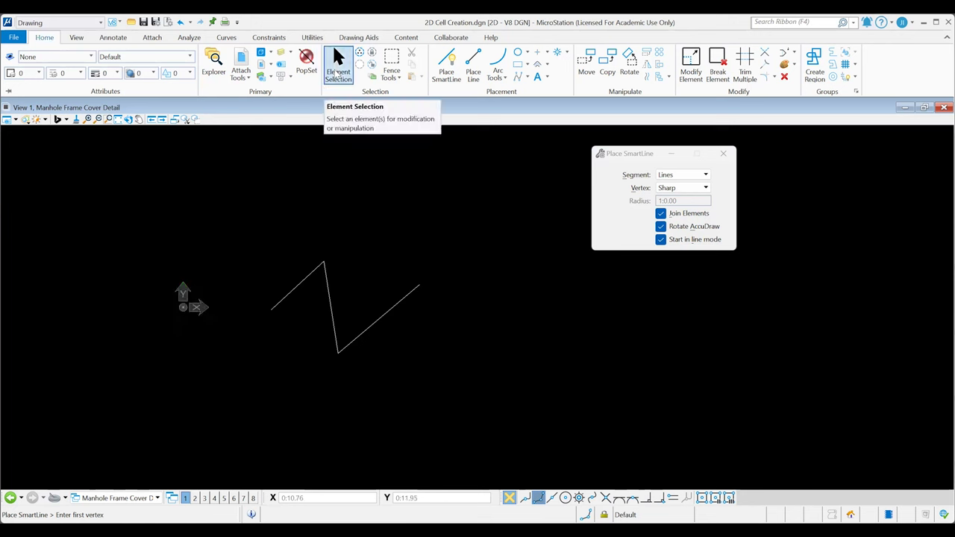
# Box-select the zigzag line string with Element Selection and delete it
pyautogui.click(337, 68)
pyautogui.moveTo(472, 375); pyautogui.dragTo(305, 263)
pyautogui.click(391, 227)
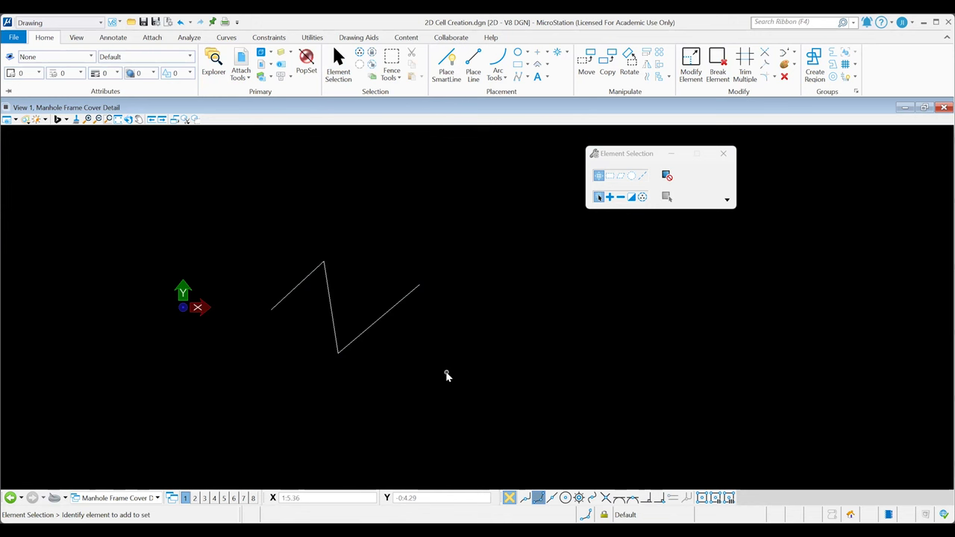
pyautogui.click(341, 349)
pyautogui.click(373, 262)
pyautogui.moveTo(256, 241); pyautogui.dragTo(347, 301)
pyautogui.moveTo(250, 234); pyautogui.dragTo(364, 370)
pyautogui.moveTo(247, 268); pyautogui.dragTo(308, 335)
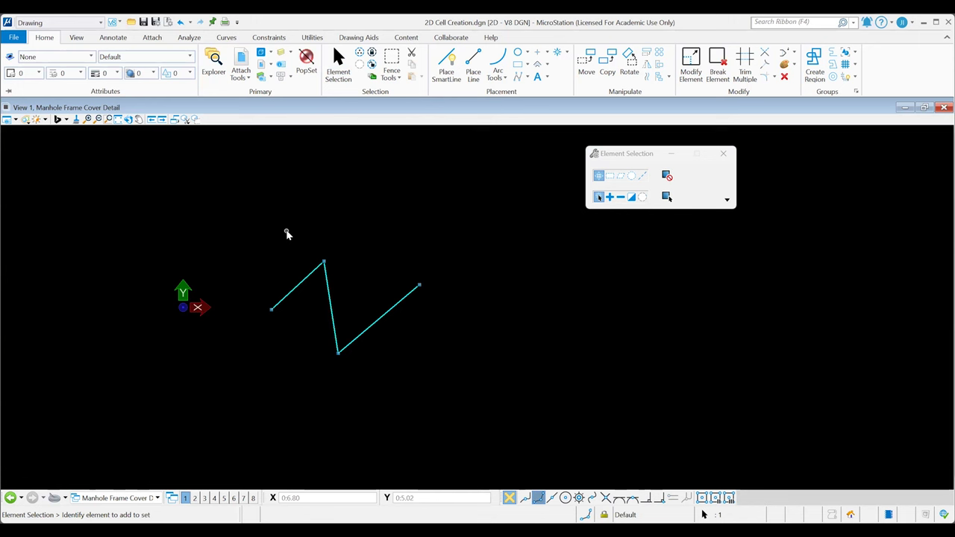
pyautogui.press('Delete')
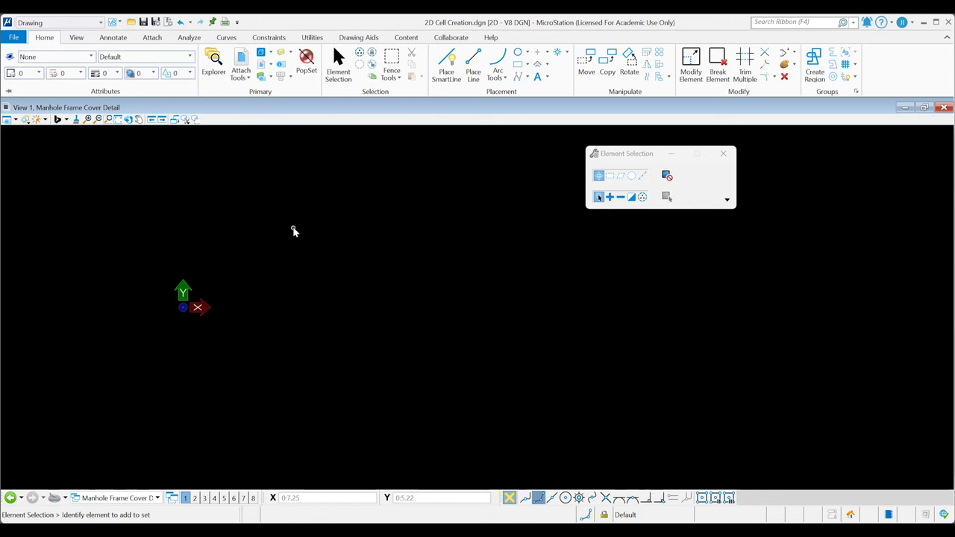
pyautogui.click(190, 58)
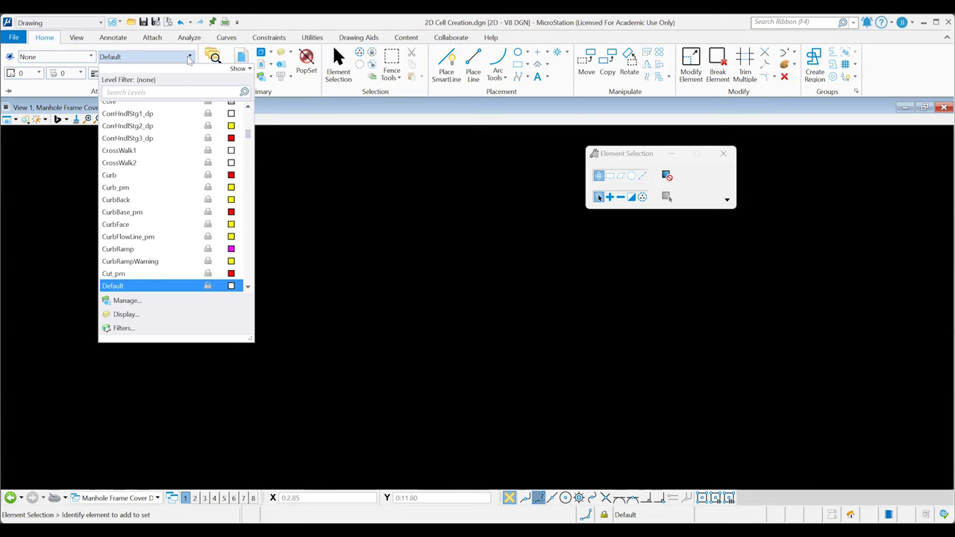
# Filter the level list for 'detail' and make Detail_02 the active level
pyautogui.scroll(-6, 142, 216)
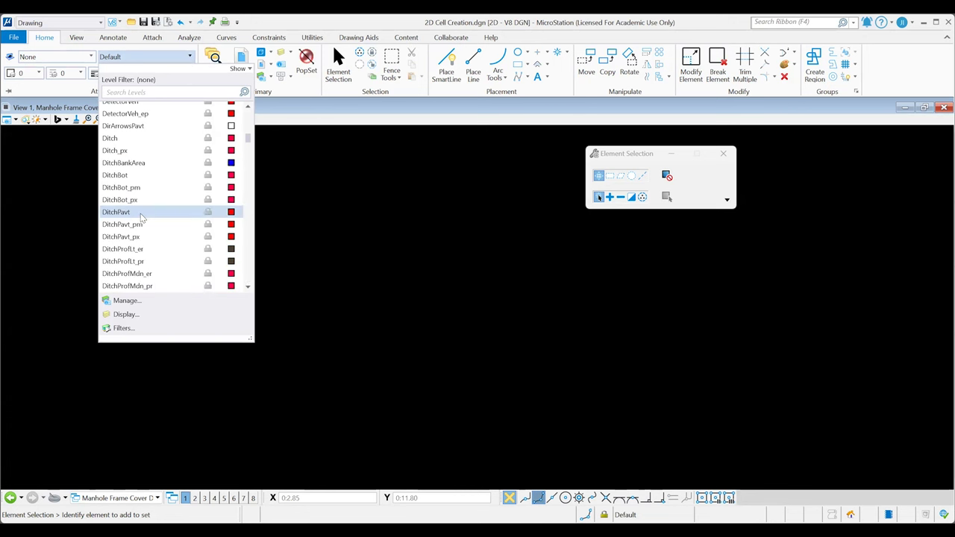
pyautogui.click(357, 214)
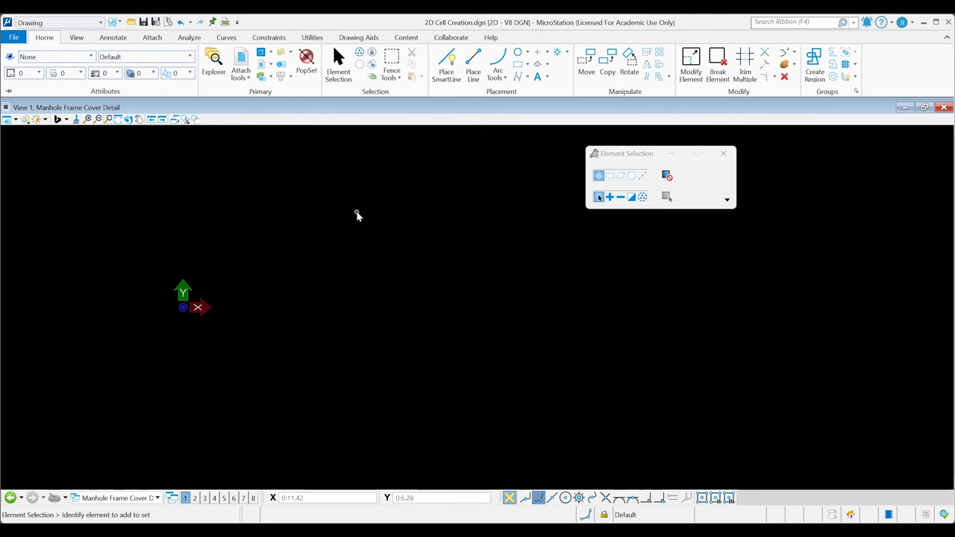
pyautogui.click(164, 57)
pyautogui.click(168, 93)
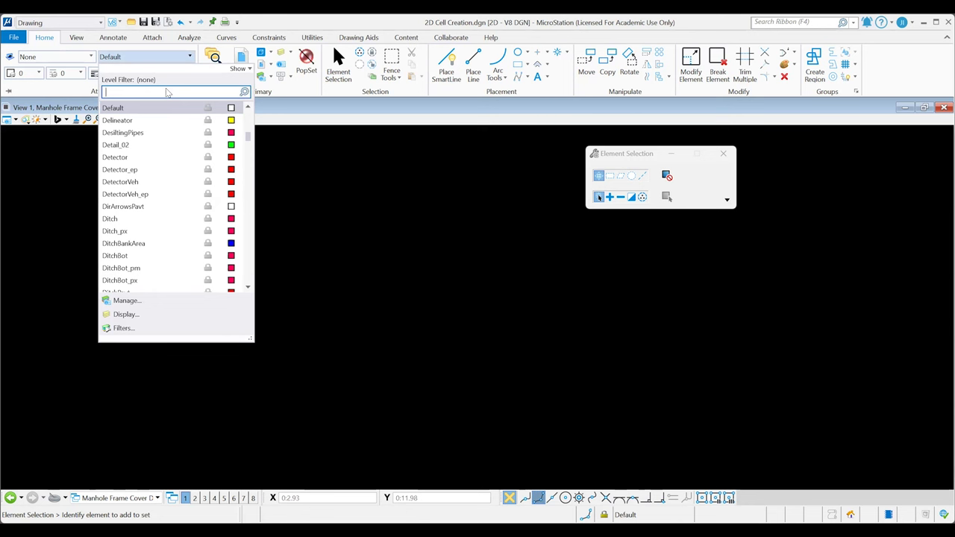
pyautogui.write('de')
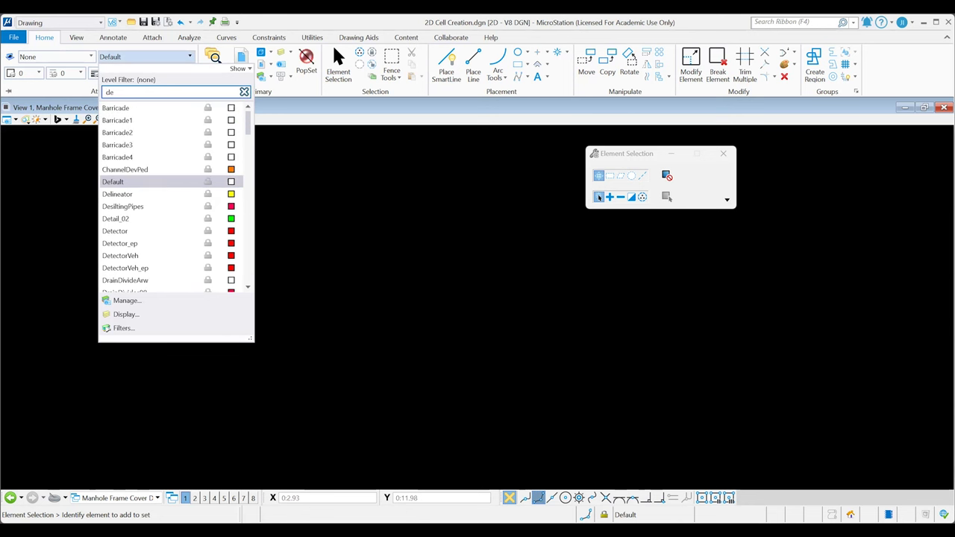
pyautogui.write('tail')
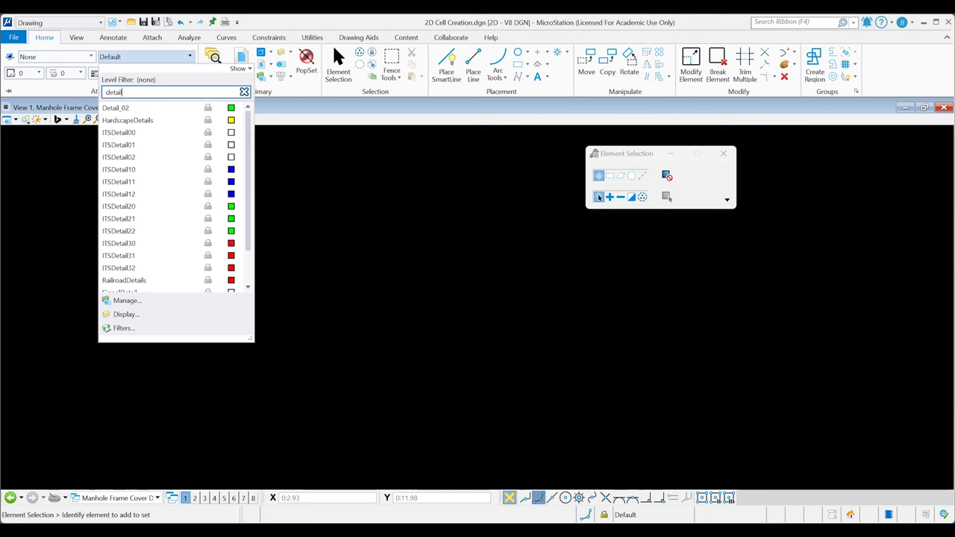
pyautogui.click(146, 111)
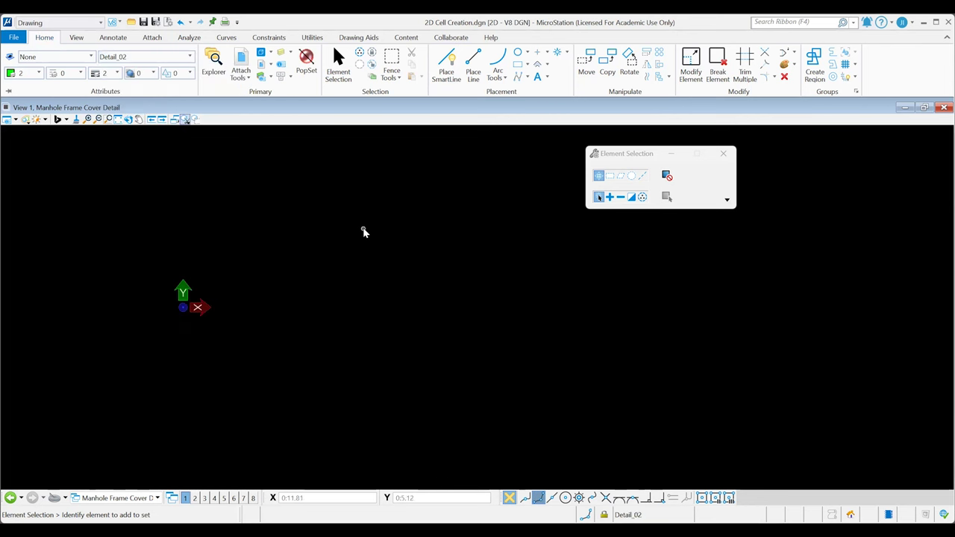
# Draw a V-shaped test SmartLine on Detail_02, then box-select and delete it
pyautogui.click(443, 84)
pyautogui.click(306, 263)
pyautogui.click(440, 380)
pyautogui.click(461, 202)
pyautogui.rightClick(521, 379)
pyautogui.click(338, 63)
pyautogui.moveTo(479, 409); pyautogui.dragTo(354, 297)
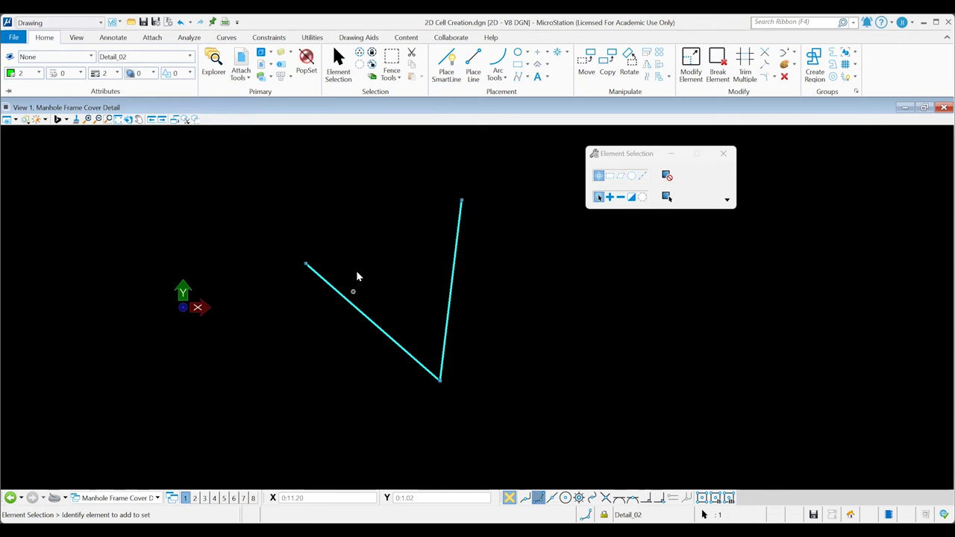
pyautogui.press('Delete')
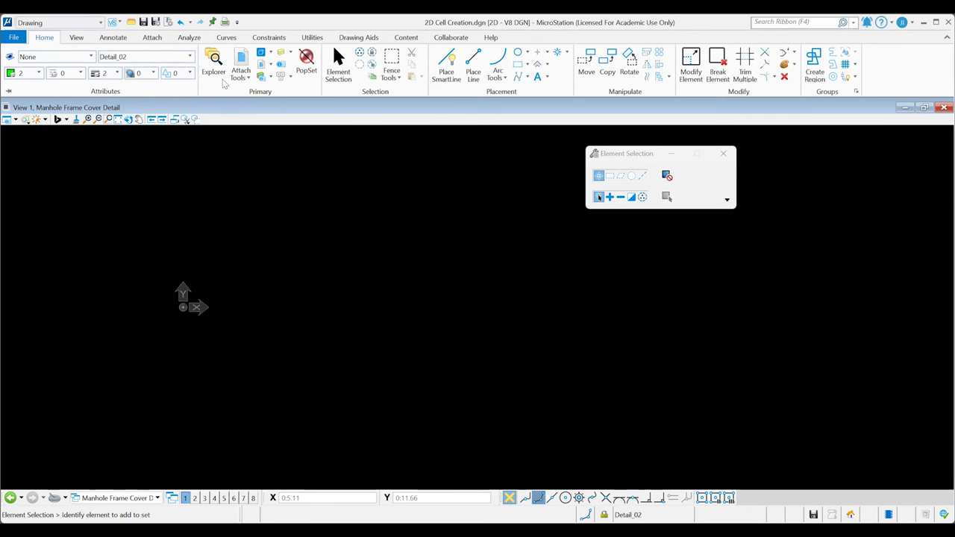
# Add level '2D Cell creation' with colour 12 and line style 0 in Level Manager
pyautogui.click(281, 77)
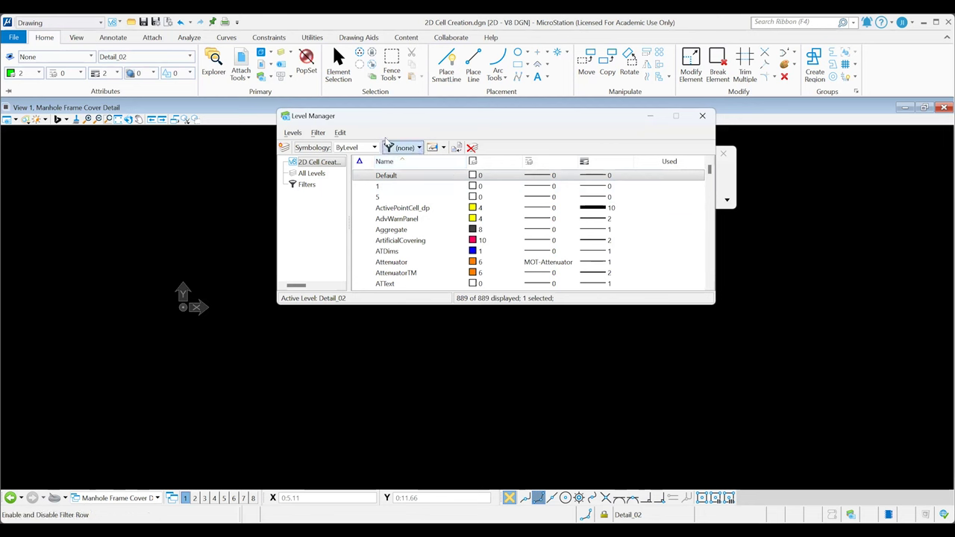
pyautogui.click(283, 147)
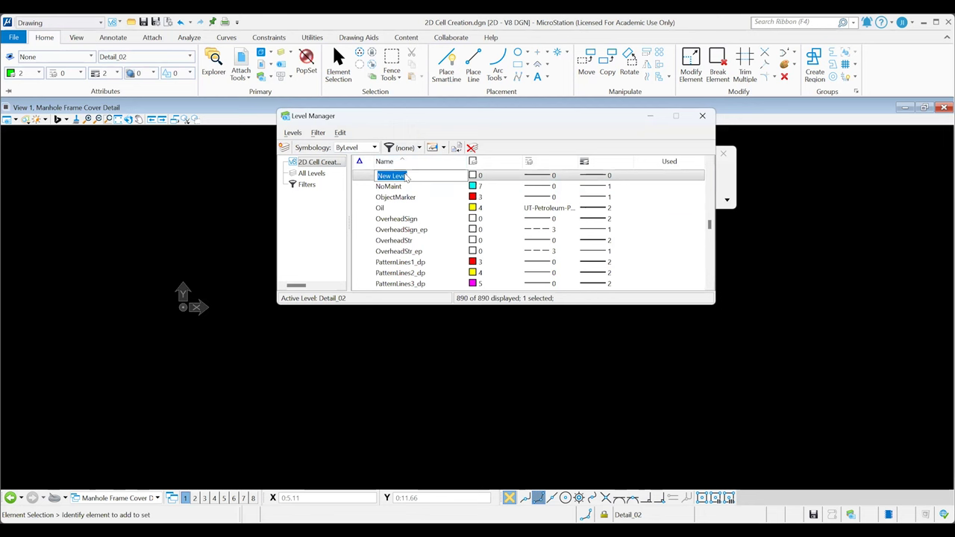
pyautogui.write('2D Cell creation')
pyautogui.click(473, 176)
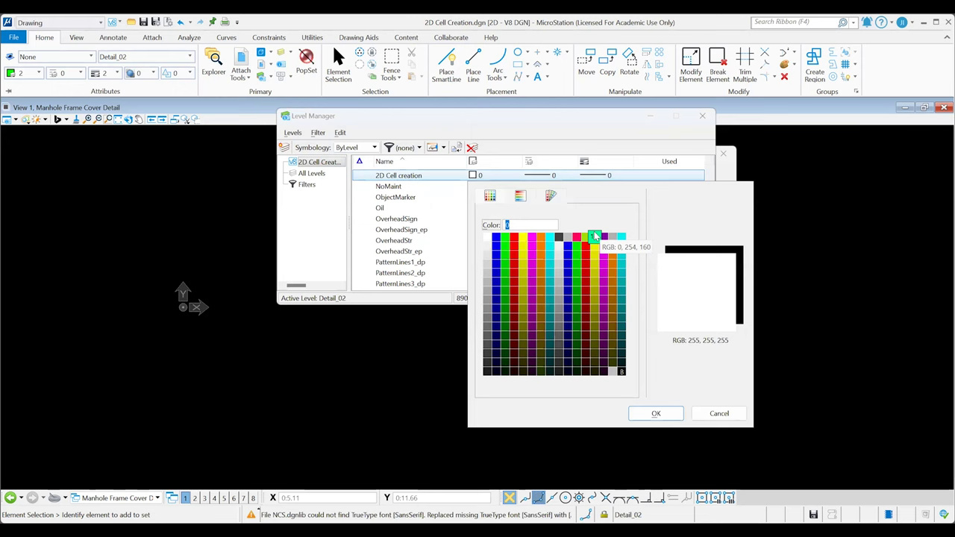
pyautogui.doubleClick(594, 237)
pyautogui.click(548, 175)
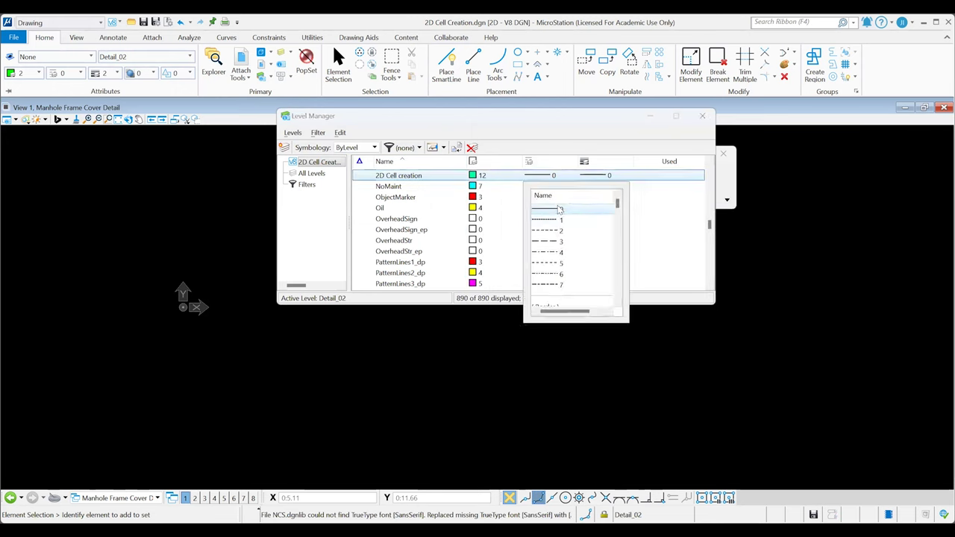
pyautogui.click(560, 211)
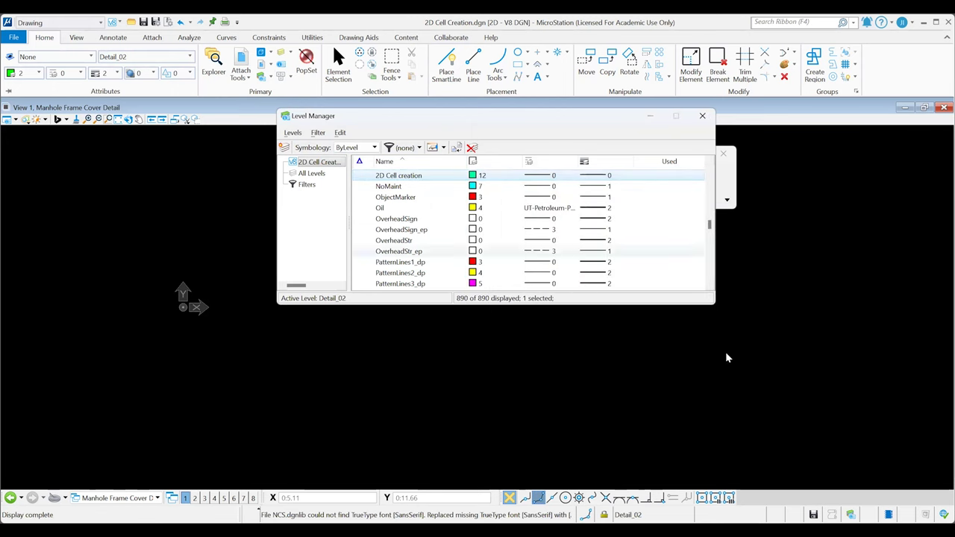
pyautogui.click(702, 116)
pyautogui.click(157, 61)
pyautogui.write('detail')
pyautogui.doubleClick(146, 91)
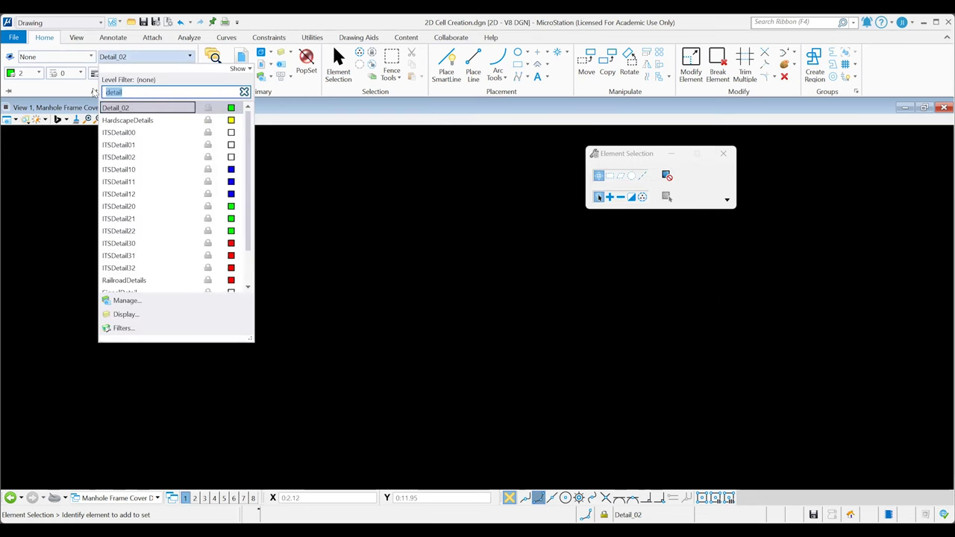
# Activate level 2D Cell creation, then draw a trial zigzag line string and undo it
pyautogui.write('2d')
pyautogui.click(153, 109)
pyautogui.click(446, 66)
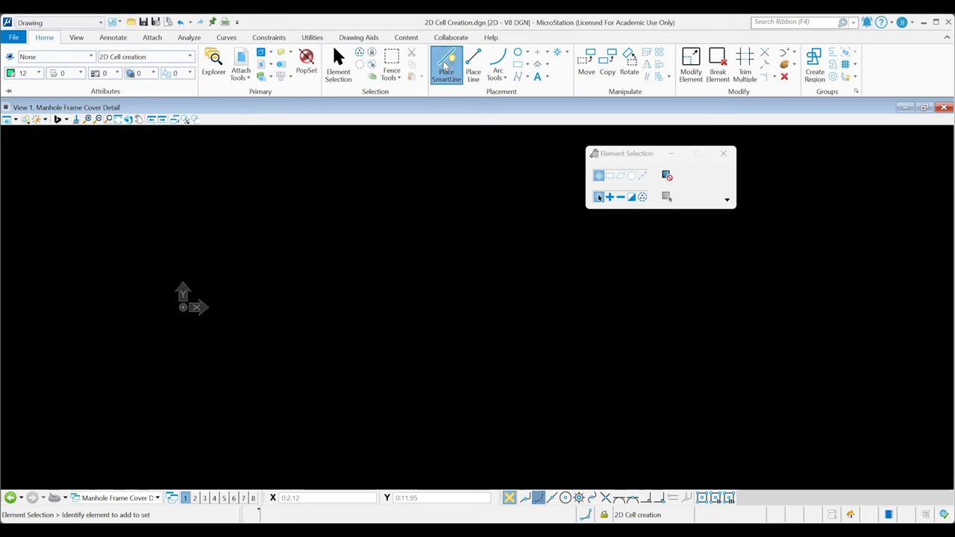
pyautogui.click(243, 299)
pyautogui.click(382, 215)
pyautogui.click(374, 337)
pyautogui.click(535, 318)
pyautogui.click(479, 186)
pyautogui.rightClick(480, 186)
pyautogui.hotkey('ctrl', 'z')
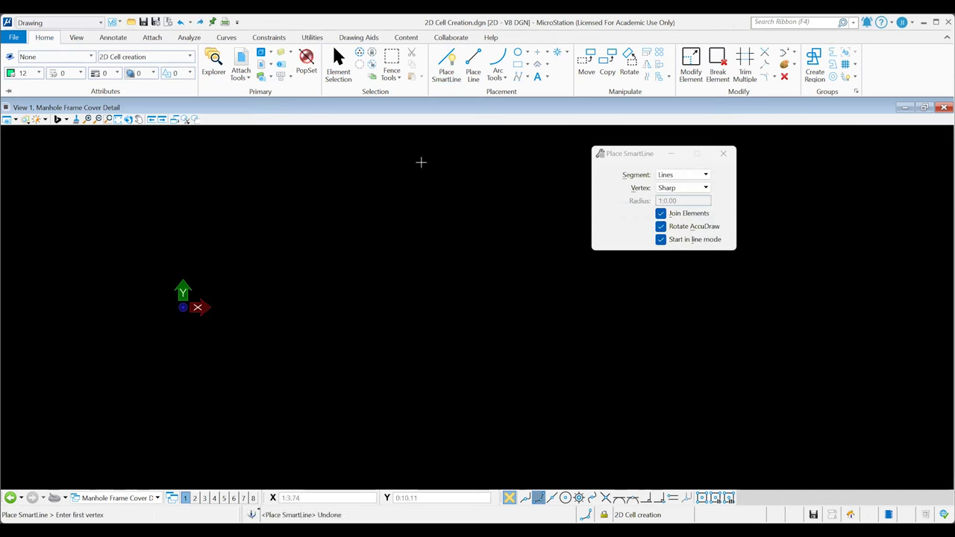
# Clear the level filter, reselect 2D Cell creation, and start a SmartLine at a point
pyautogui.click(190, 60)
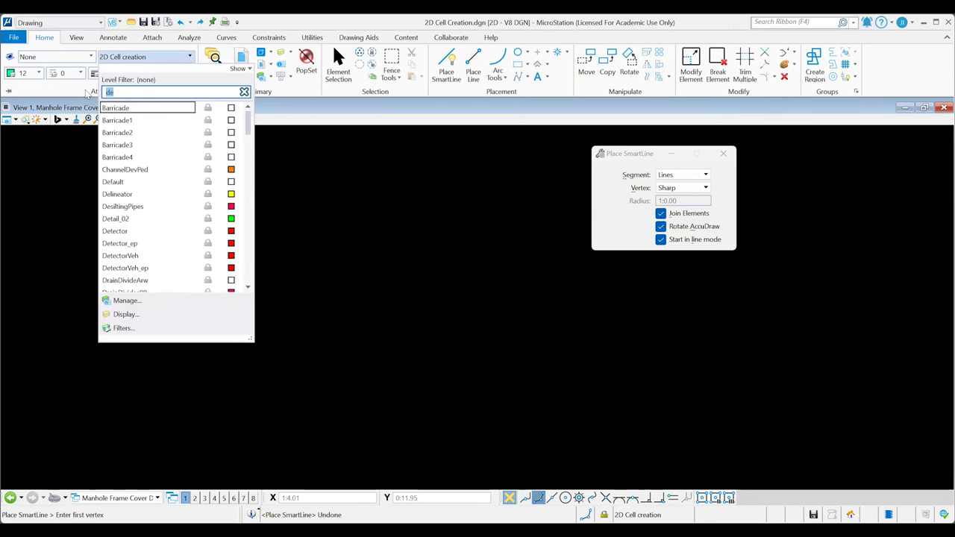
pyautogui.press('BackSpace')
pyautogui.click(124, 120)
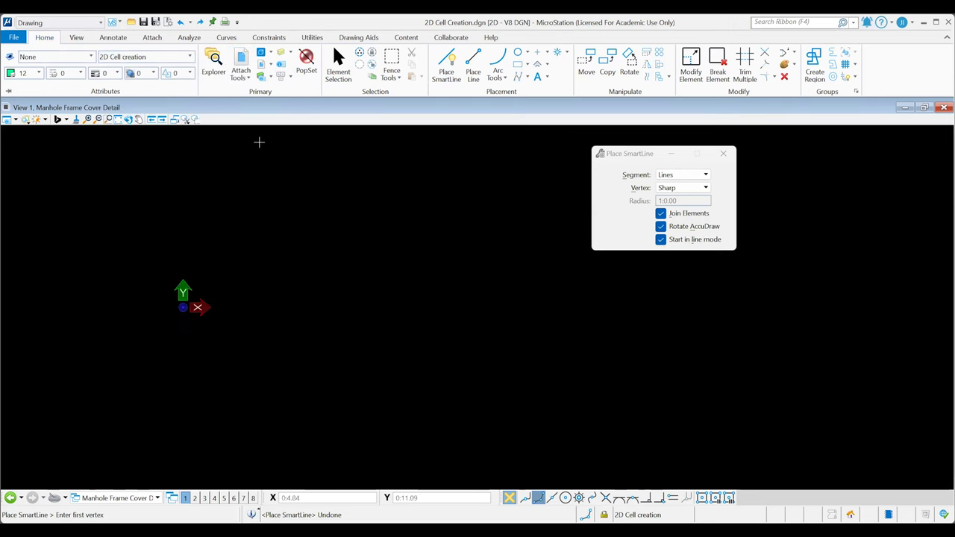
pyautogui.click(453, 71)
pyautogui.click(351, 304)
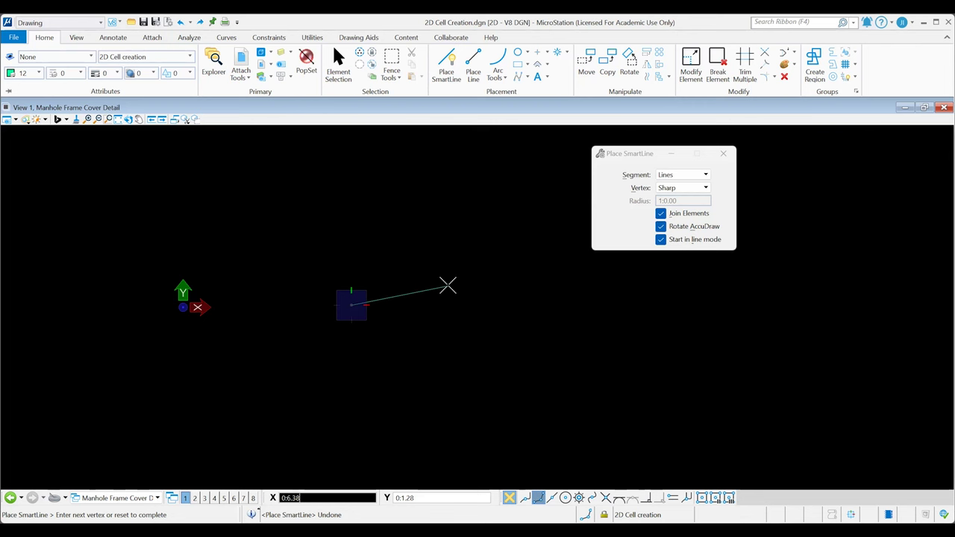
# Enter X=3, Y=0 in AccuDraw, then abandon the unfinished line segment
pyautogui.write('3.5')
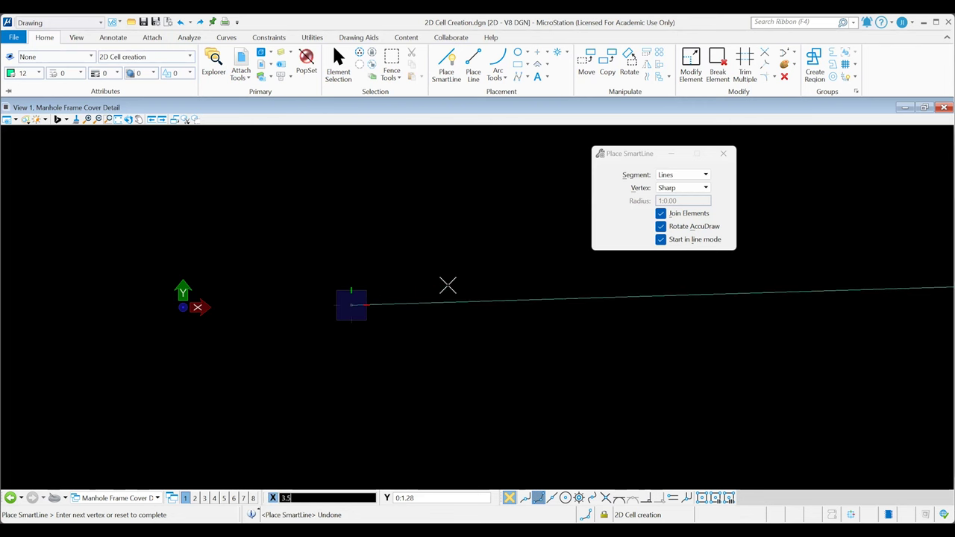
pyautogui.press('Tab')
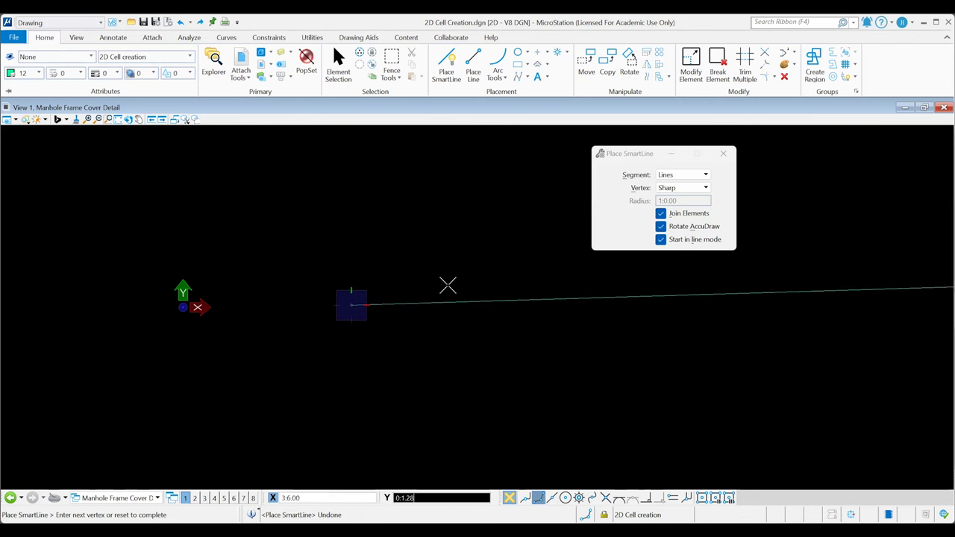
pyautogui.press('Tab')
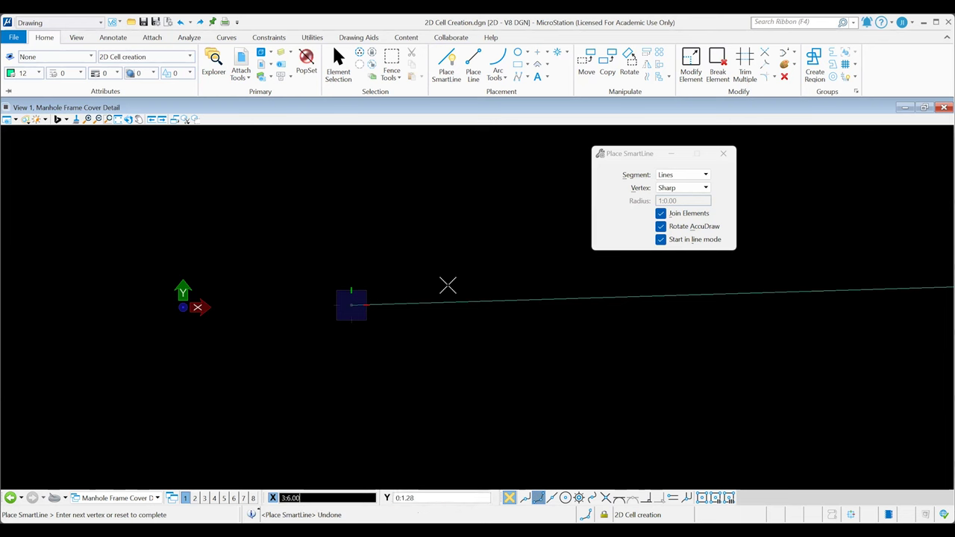
pyautogui.write('3')
pyautogui.press('Tab')
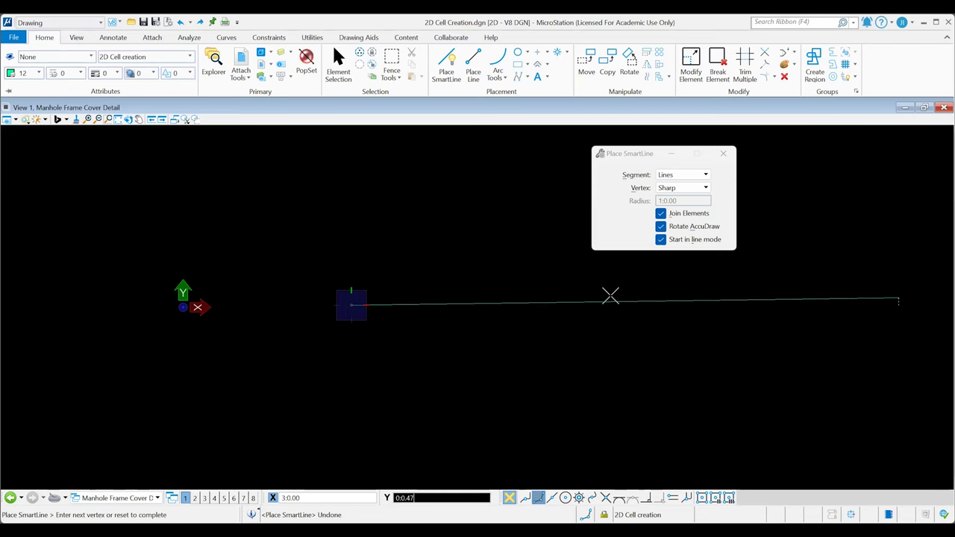
pyautogui.write('0')
pyautogui.press('Tab')
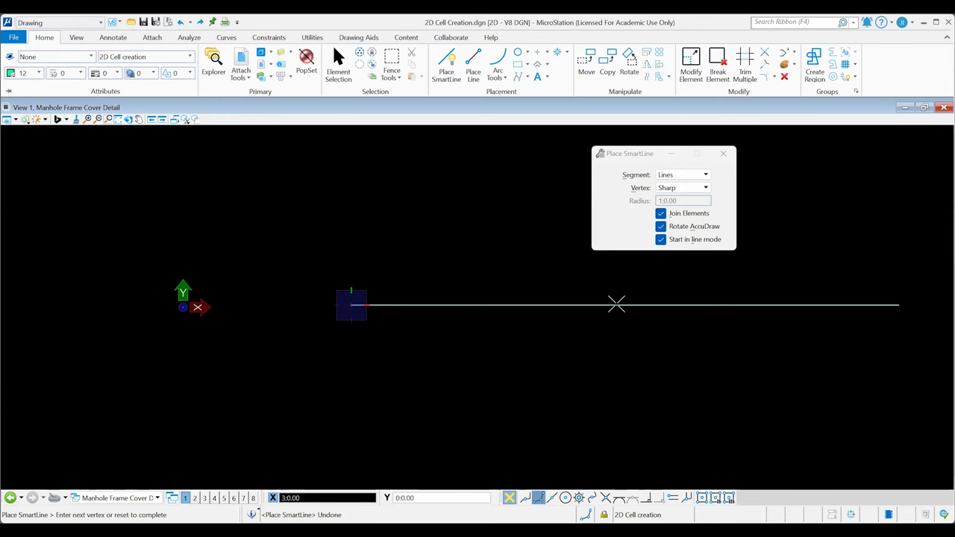
pyautogui.scroll(-5, 616, 302)
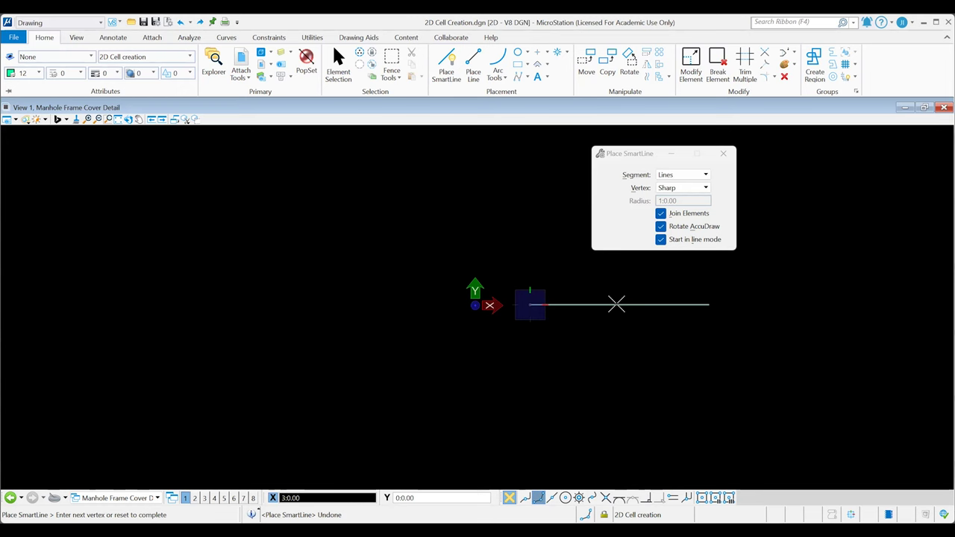
pyautogui.rightClick(616, 302)
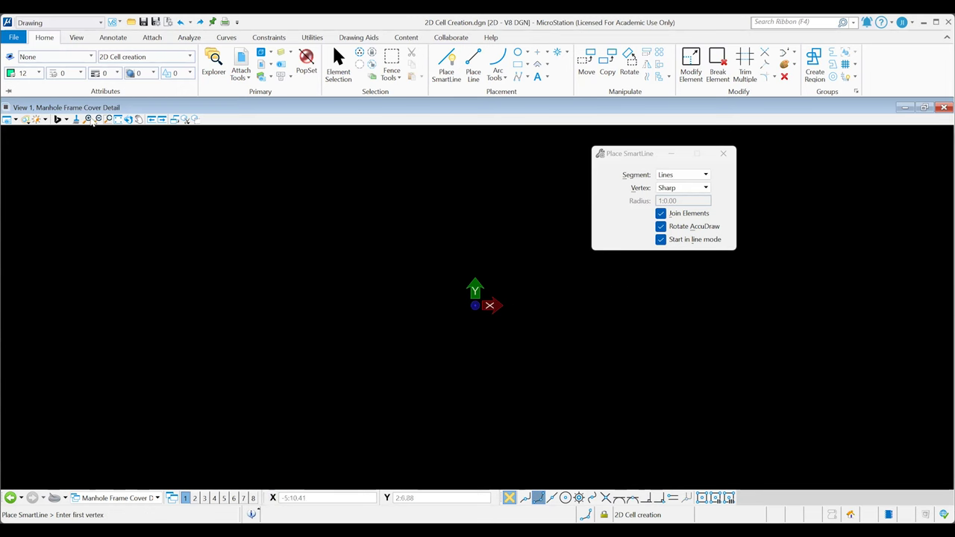
pyautogui.click(14, 37)
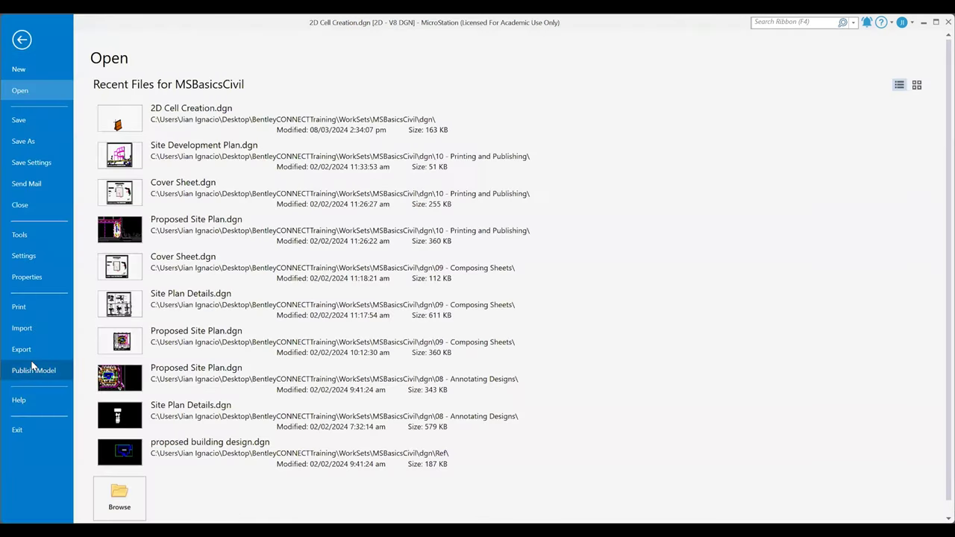
# Set the design file's angle readout accuracy to 0.12
pyautogui.click(29, 255)
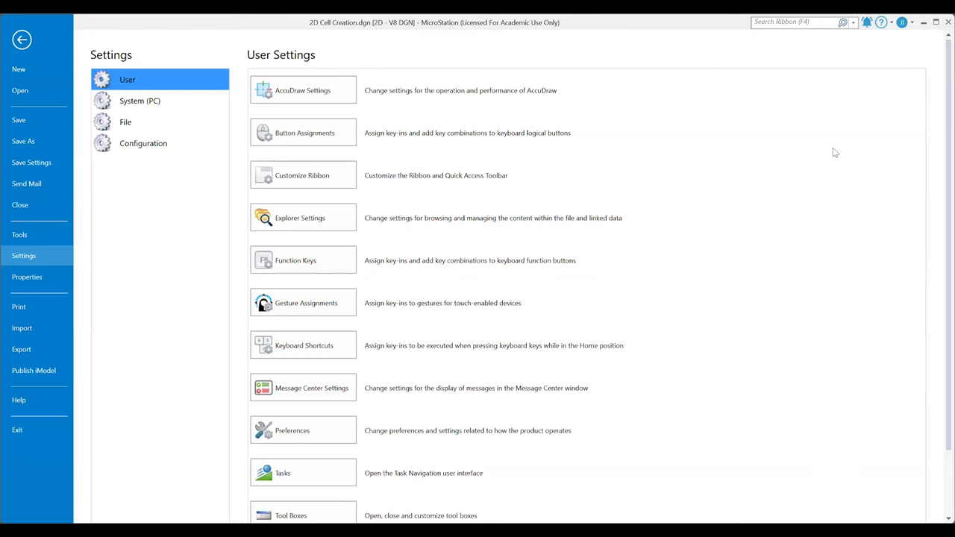
pyautogui.click(155, 123)
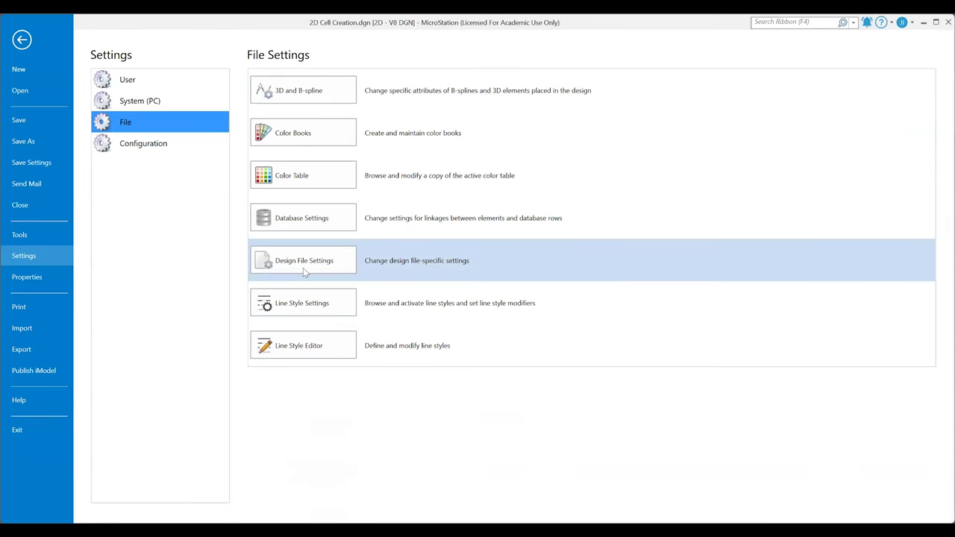
pyautogui.click(303, 267)
pyautogui.click(369, 127)
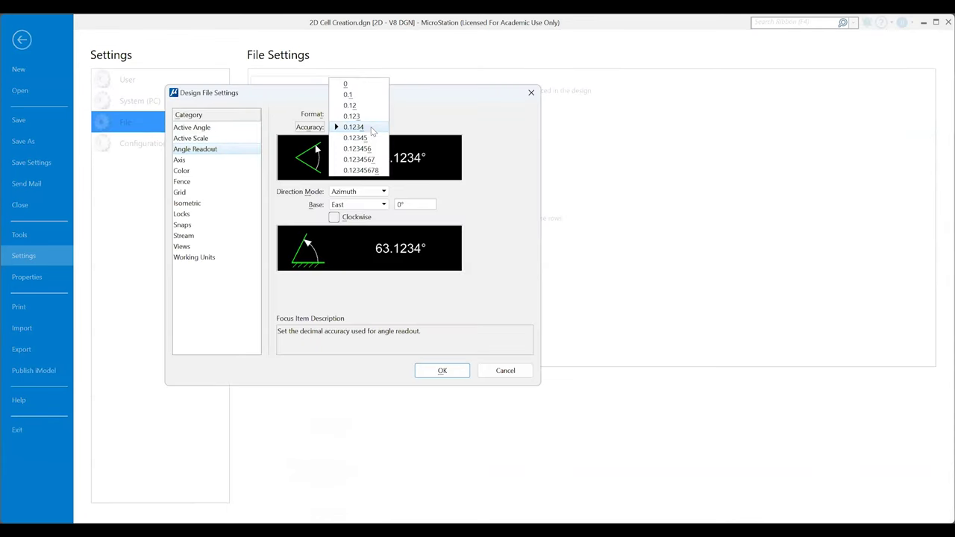
pyautogui.click(350, 105)
# Show working units as master units only, US Survey Inches labelled ", then place the outline's first vertex
pyautogui.click(212, 257)
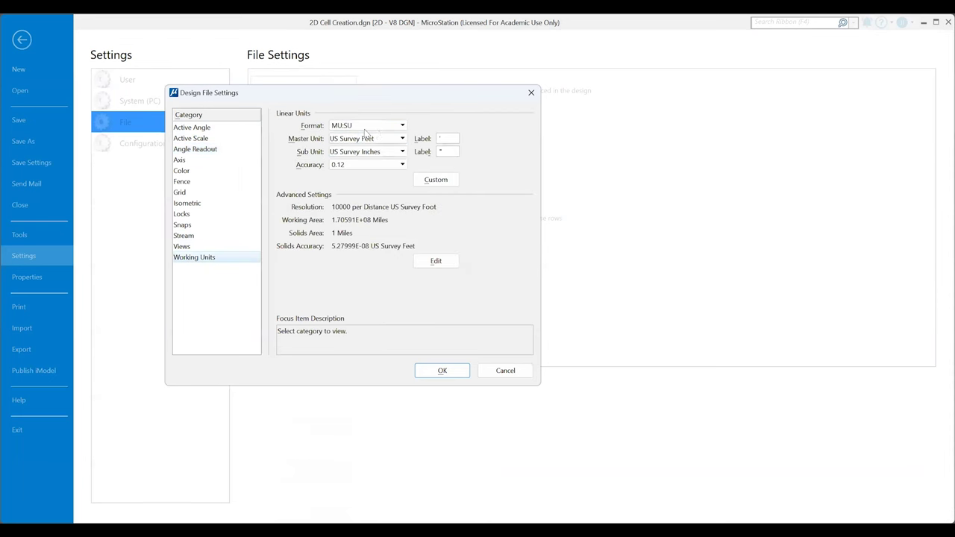
pyautogui.click(380, 127)
pyautogui.click(345, 111)
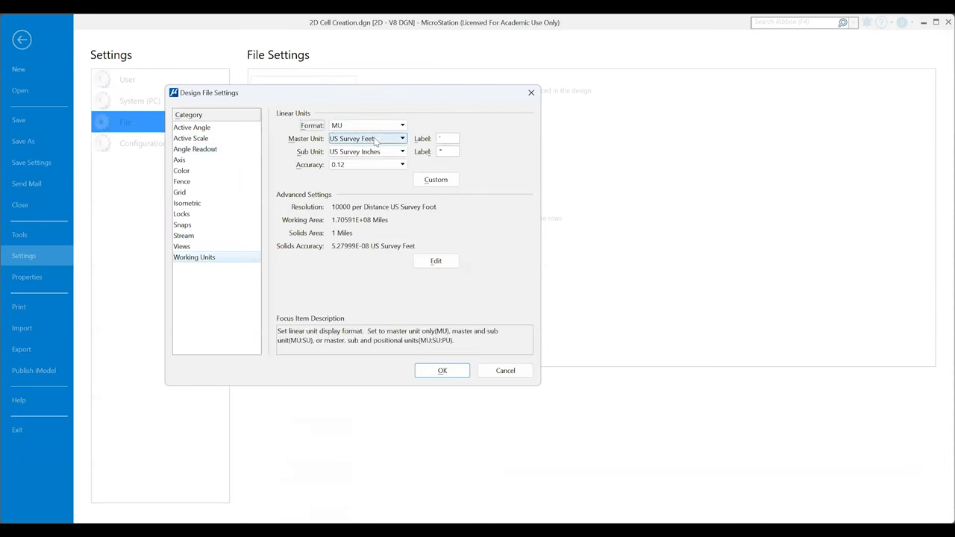
pyautogui.click(373, 139)
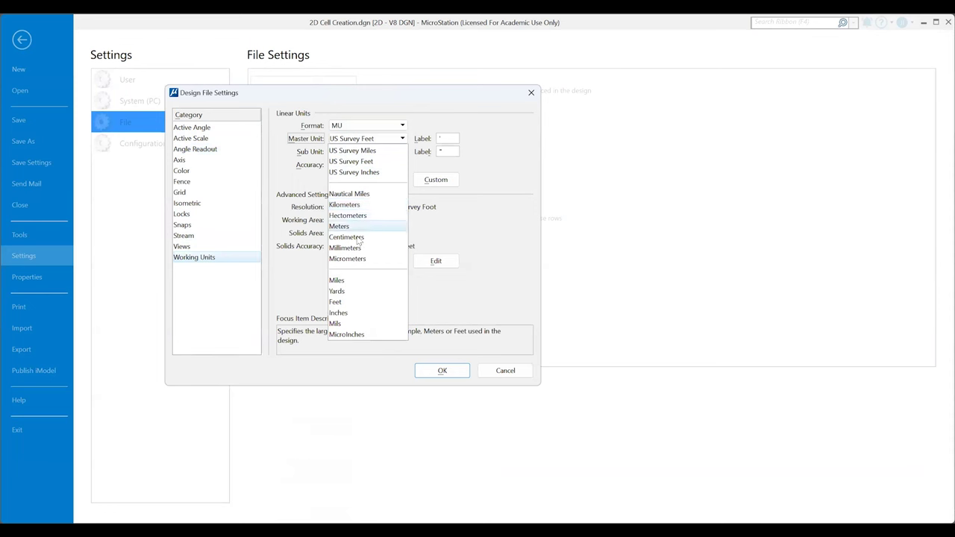
pyautogui.click(365, 174)
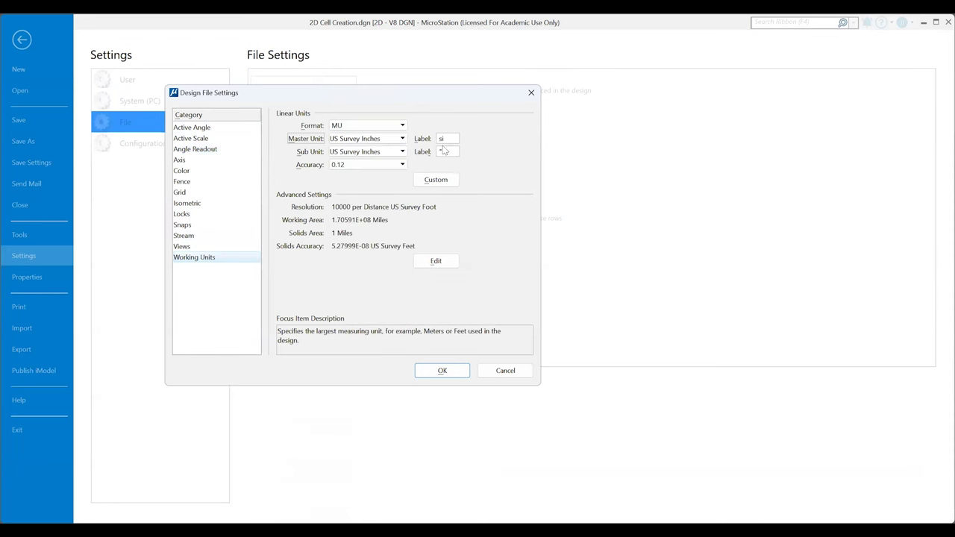
pyautogui.write('"')
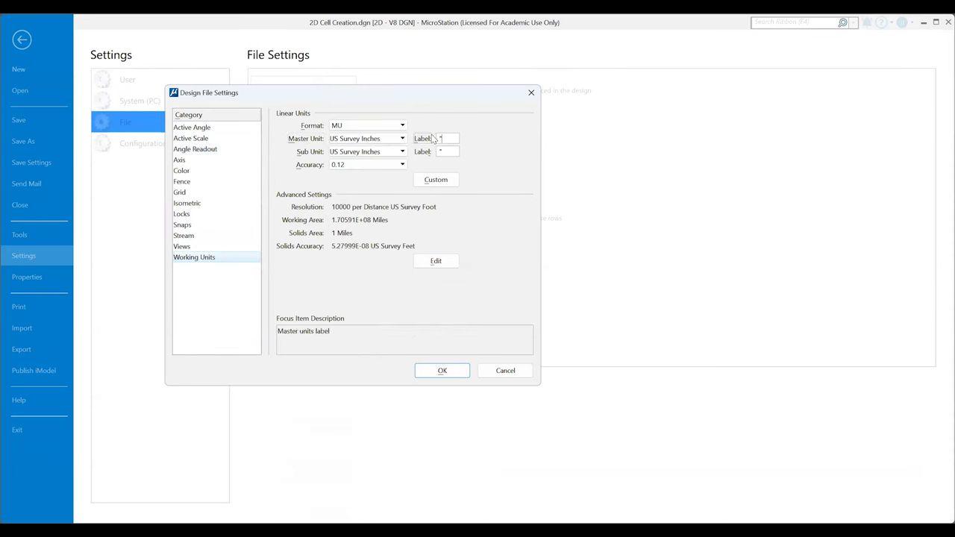
pyautogui.click(404, 164)
pyautogui.click(448, 375)
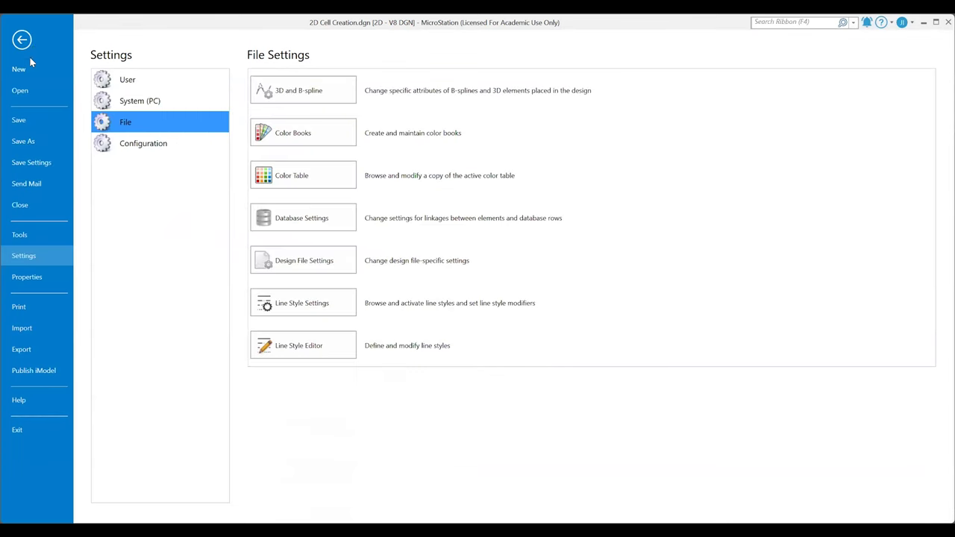
pyautogui.click(22, 38)
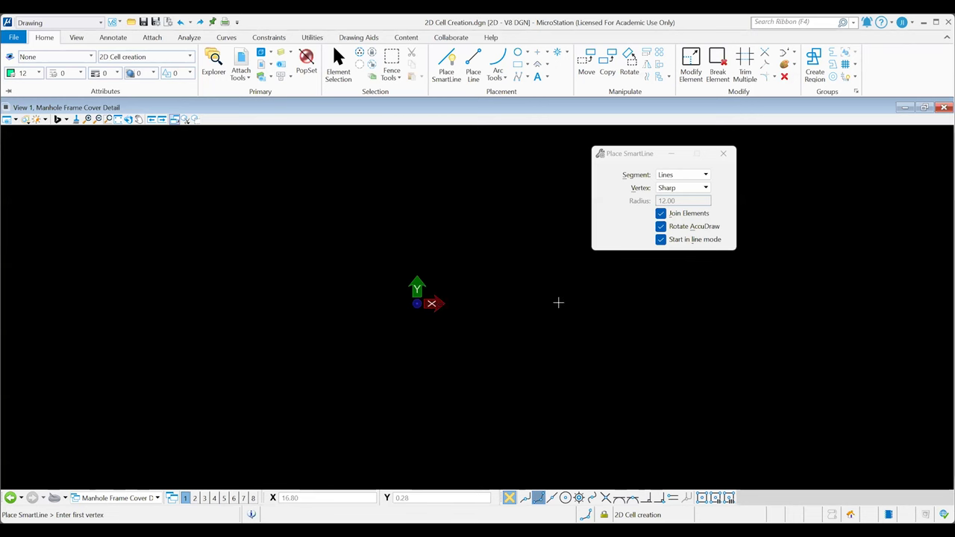
pyautogui.click(390, 306)
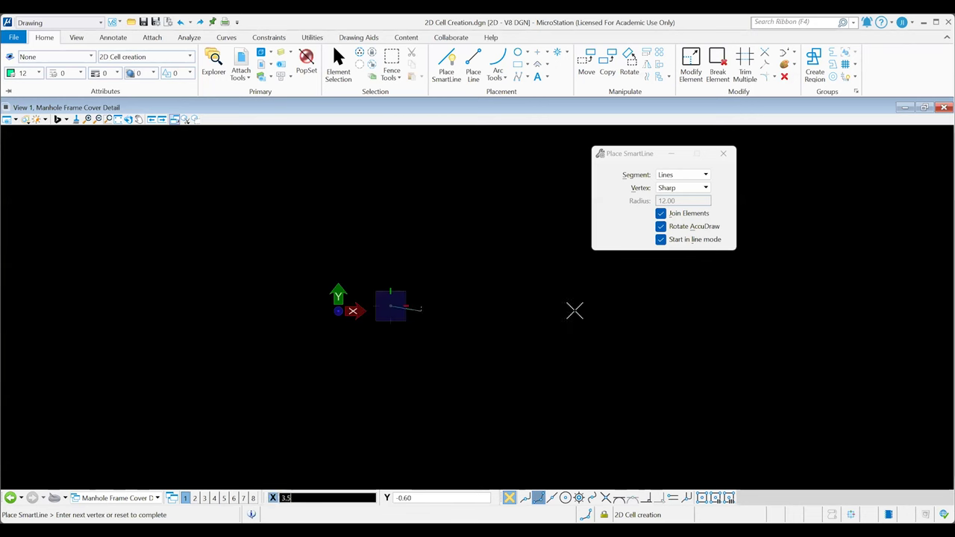
# Draw a 3-unit horizontal segment followed by the 6-unit vertical leg
pyautogui.press('Return')
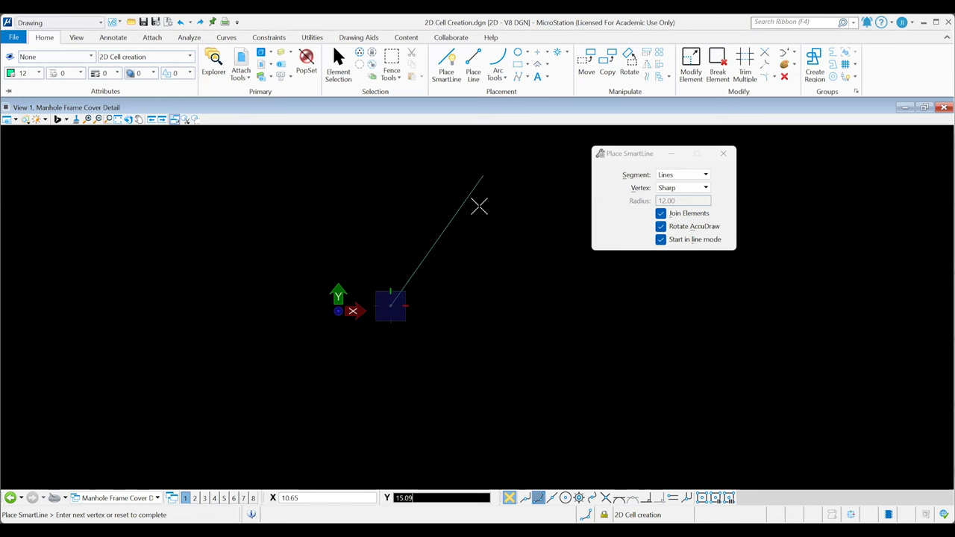
pyautogui.press('Return')
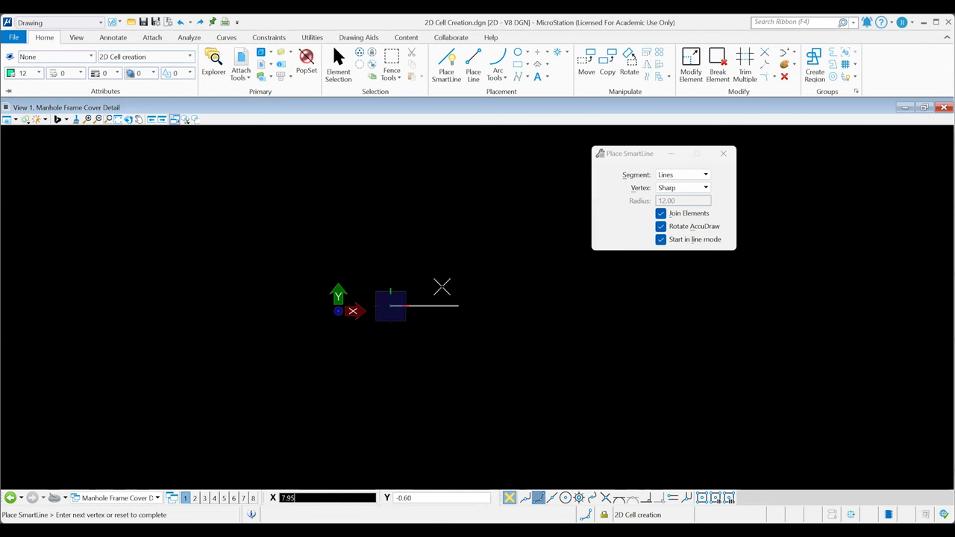
pyautogui.scroll(5, 400, 302)
pyautogui.scroll(-2, 422, 328)
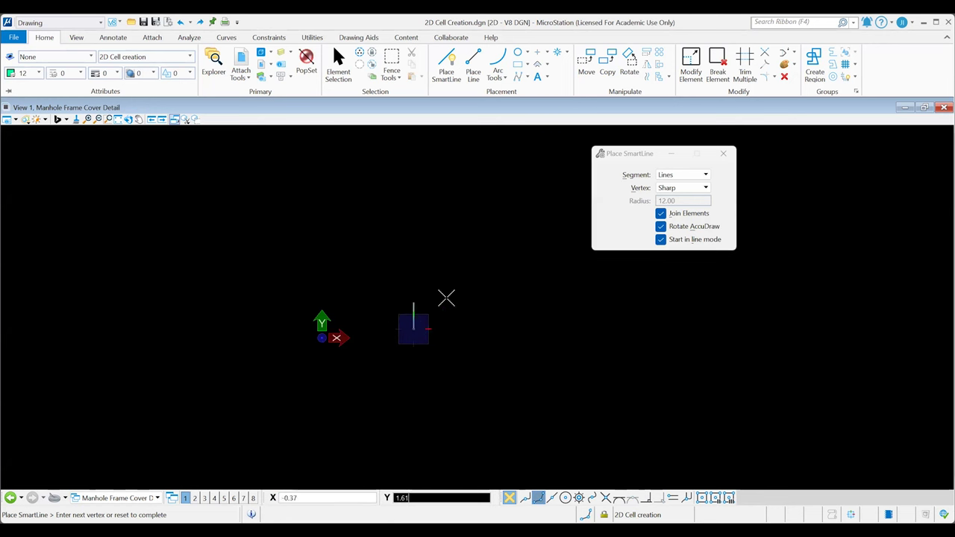
pyautogui.write('3.5')
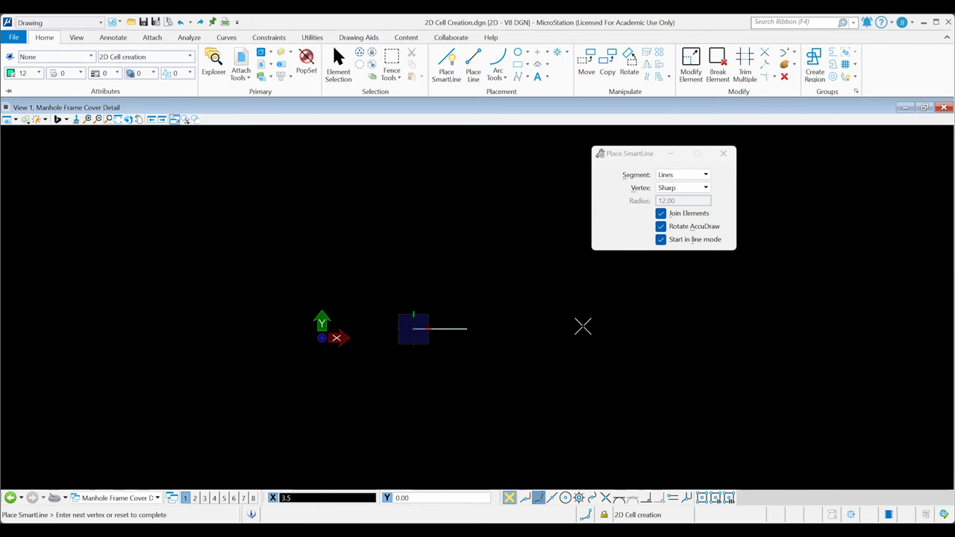
pyautogui.click(583, 326)
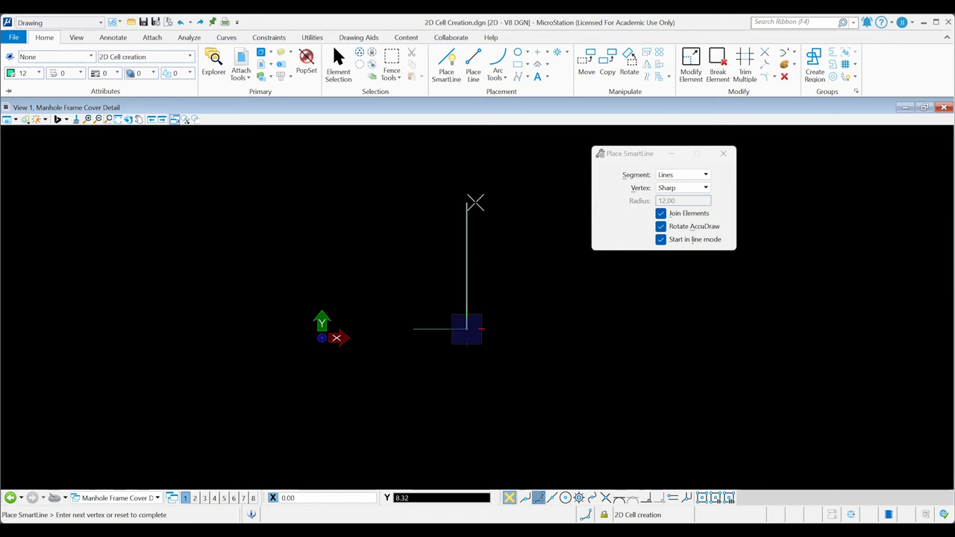
pyautogui.write('6')
pyautogui.click(475, 202)
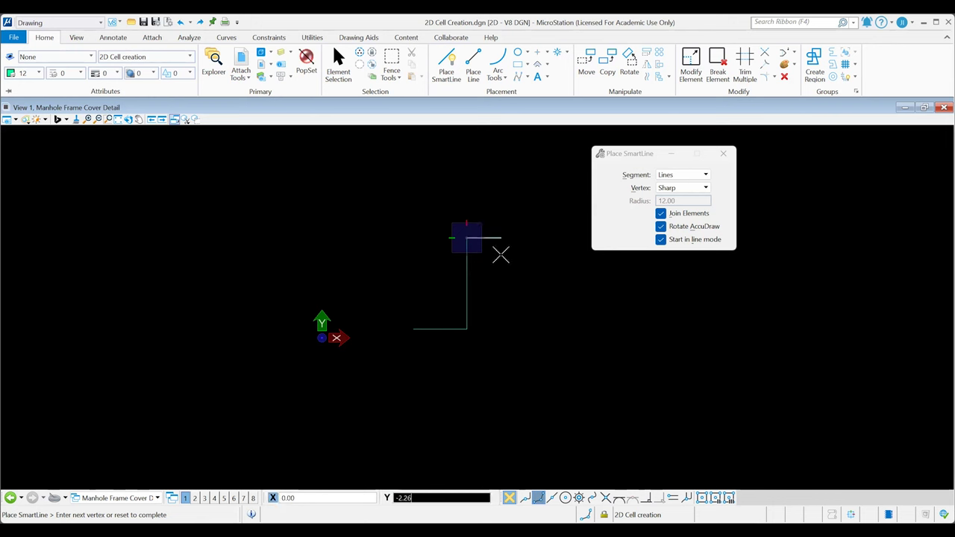
pyautogui.write('1.5')
# Add the stepped segments: 1.5, 1 up, 1.5 left, 1 up, 1 left, 6 down
pyautogui.click(500, 255)
pyautogui.write('1')
pyautogui.click(494, 203)
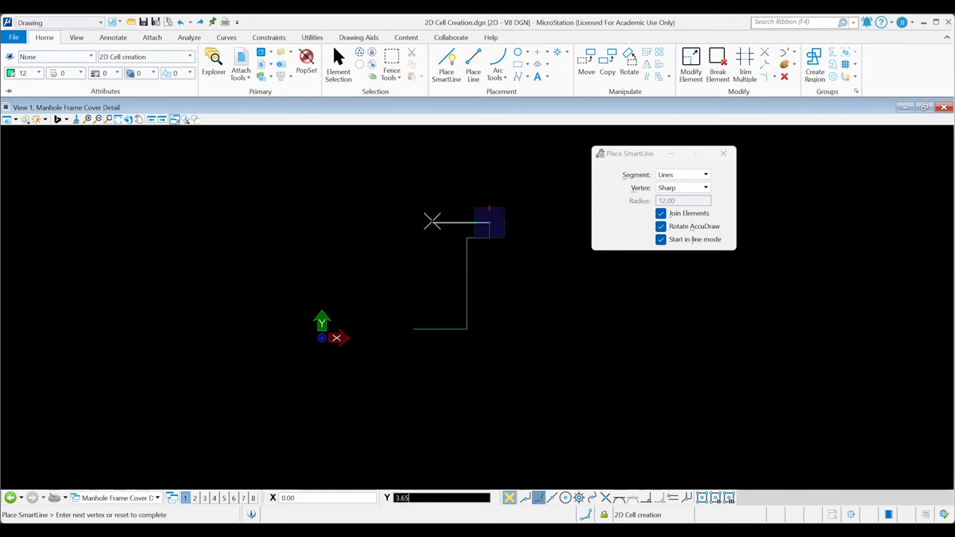
pyautogui.write('1.5')
pyautogui.click(432, 221)
pyautogui.write('1')
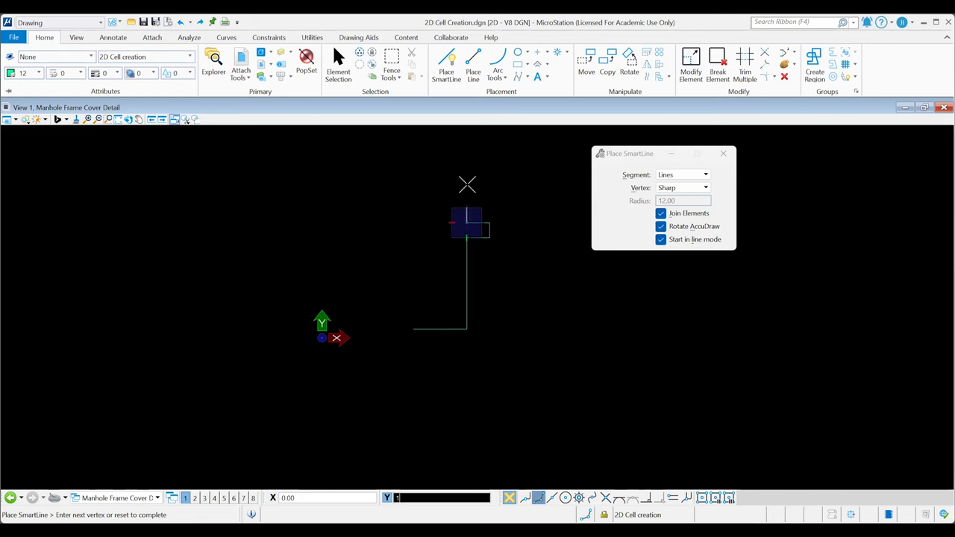
pyautogui.click(467, 184)
pyautogui.write('1')
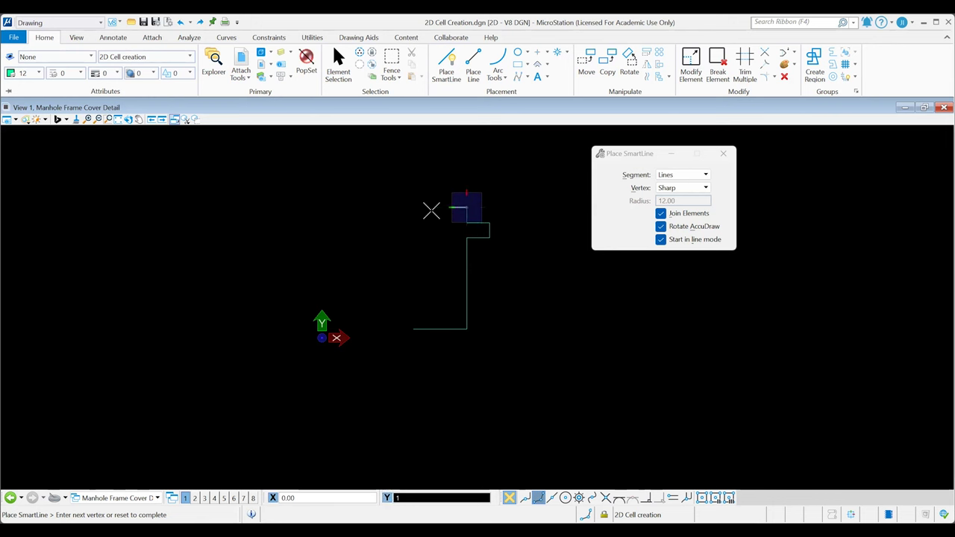
pyautogui.click(432, 211)
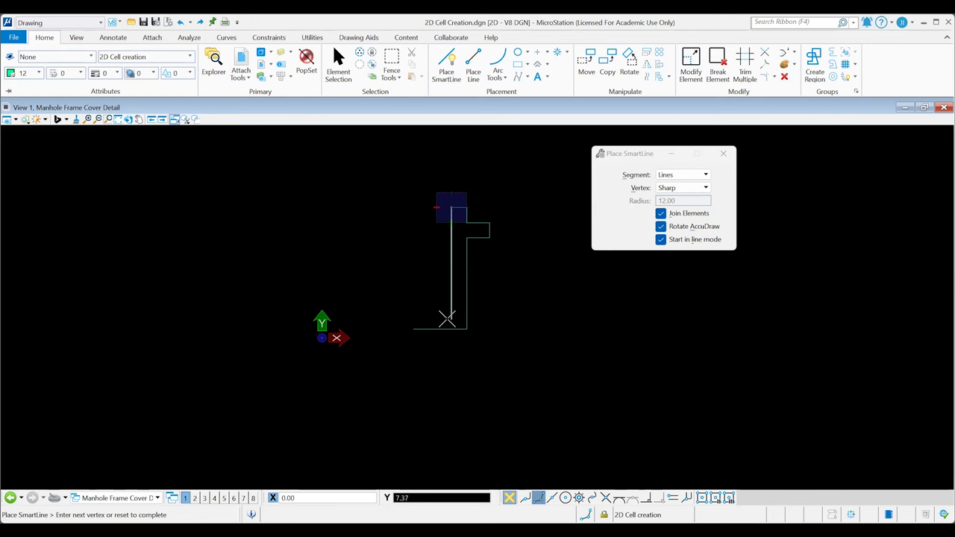
pyautogui.write('6')
pyautogui.click(447, 319)
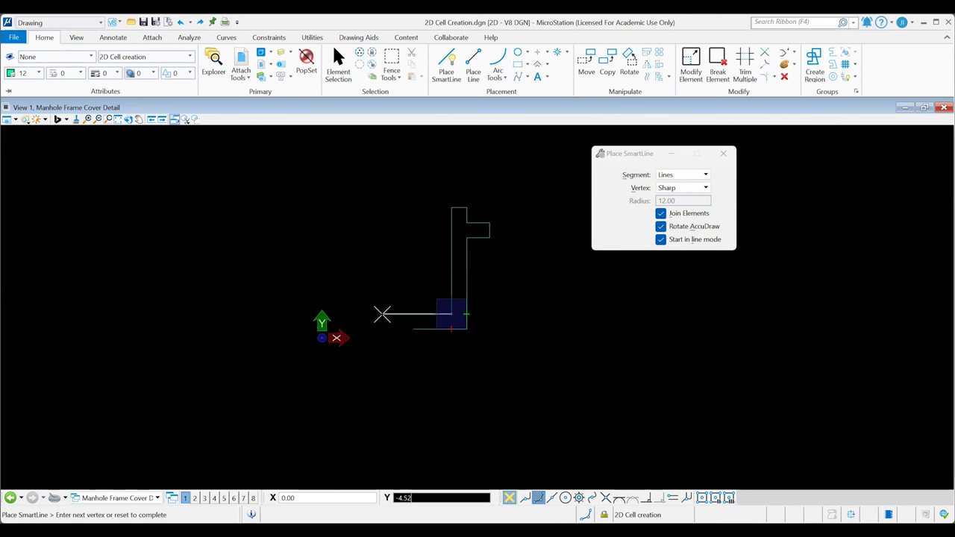
# Place the last corner and close the outline at its starting point
pyautogui.scroll(2, 419, 341)
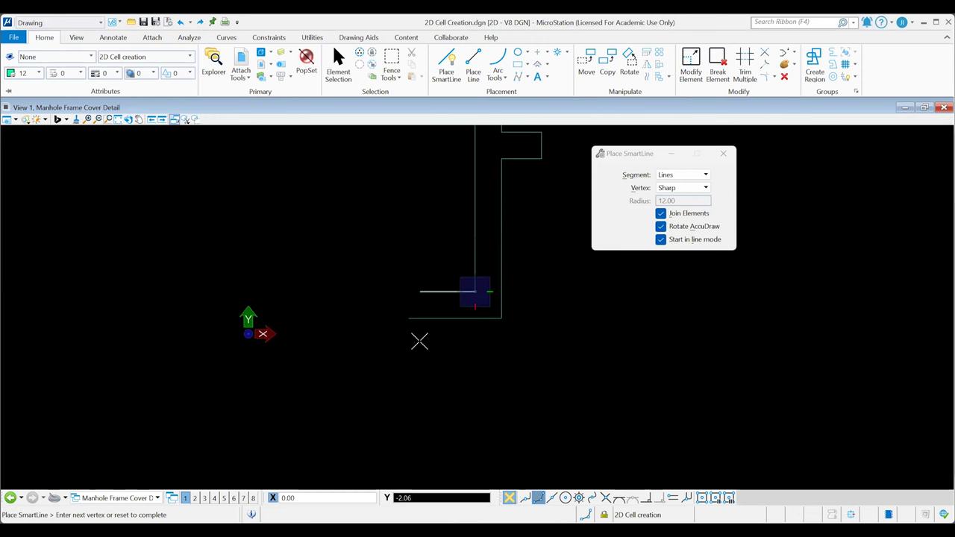
pyautogui.scroll(-2, 419, 341)
pyautogui.scroll(2, 417, 318)
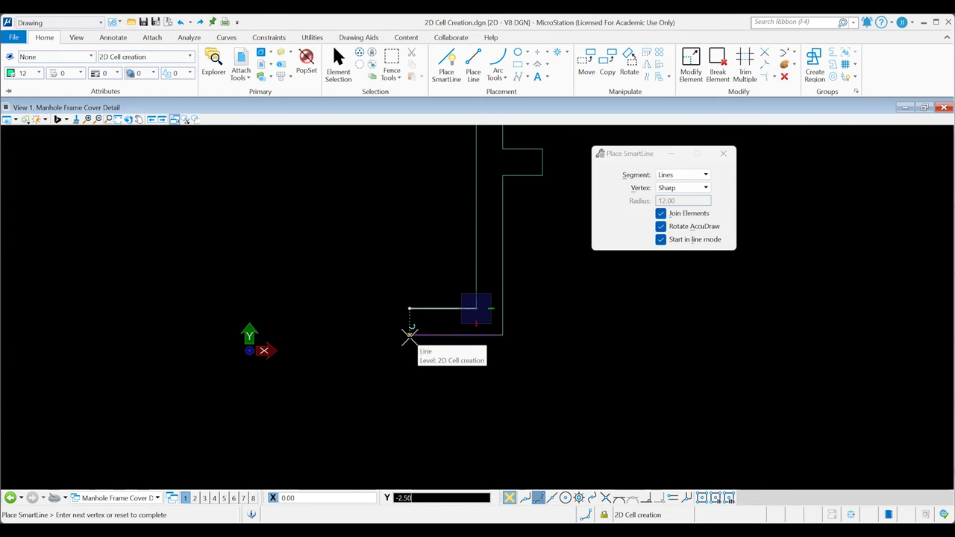
pyautogui.click(409, 336)
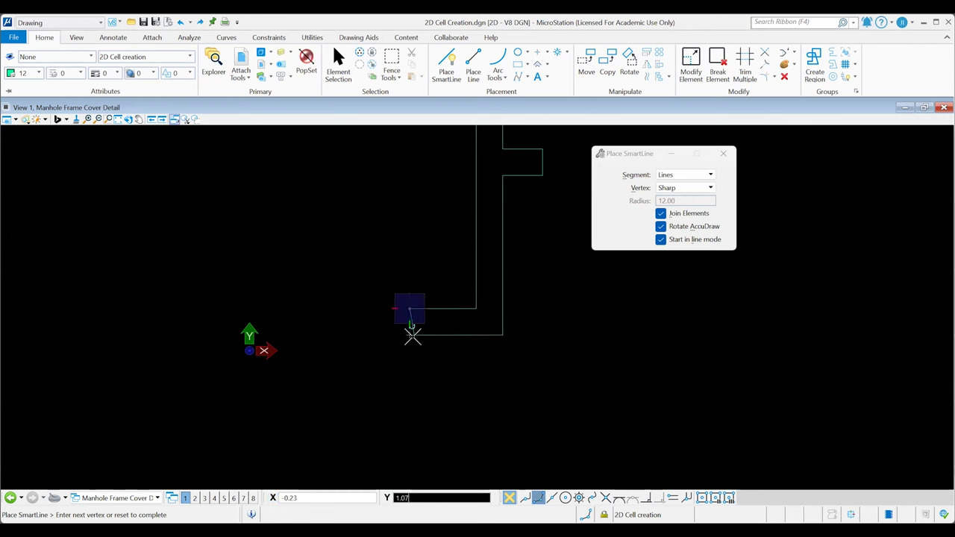
pyautogui.click(411, 335)
pyautogui.scroll(-2, 552, 395)
pyautogui.moveTo(582, 383); pyautogui.dragTo(493, 380, button='middle')
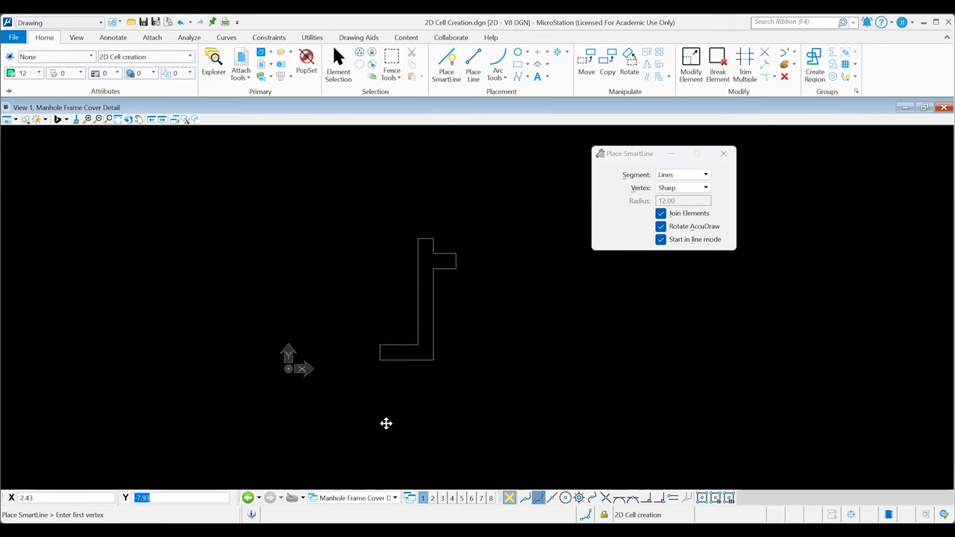
# Start a line at the outline's lower-left corner, locked to a 64° polar angle
pyautogui.click(380, 343)
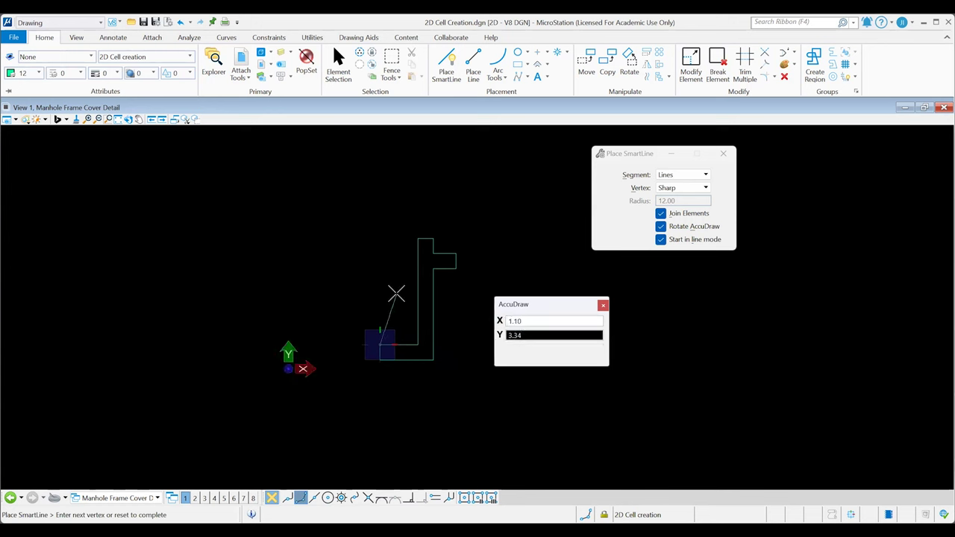
pyautogui.press('space')
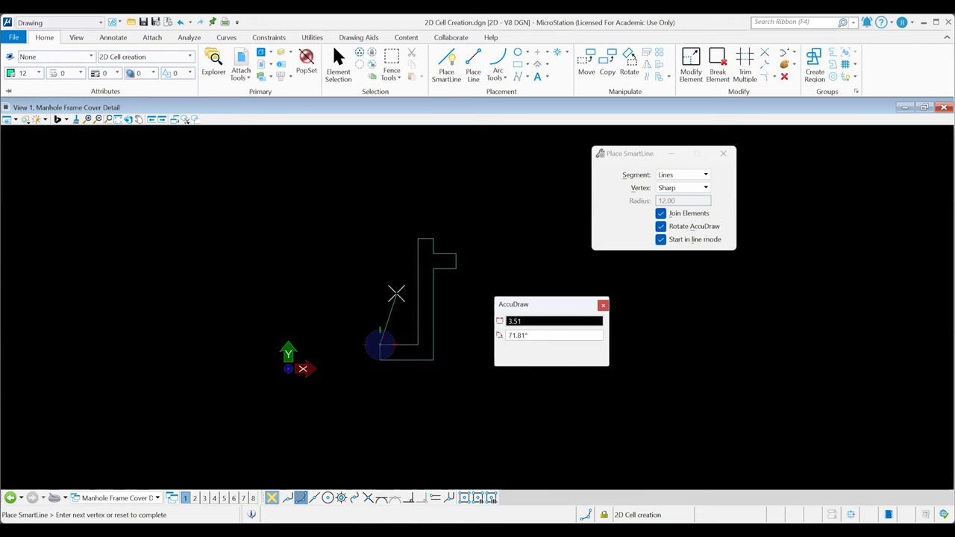
pyautogui.press('Tab')
pyautogui.write('64')
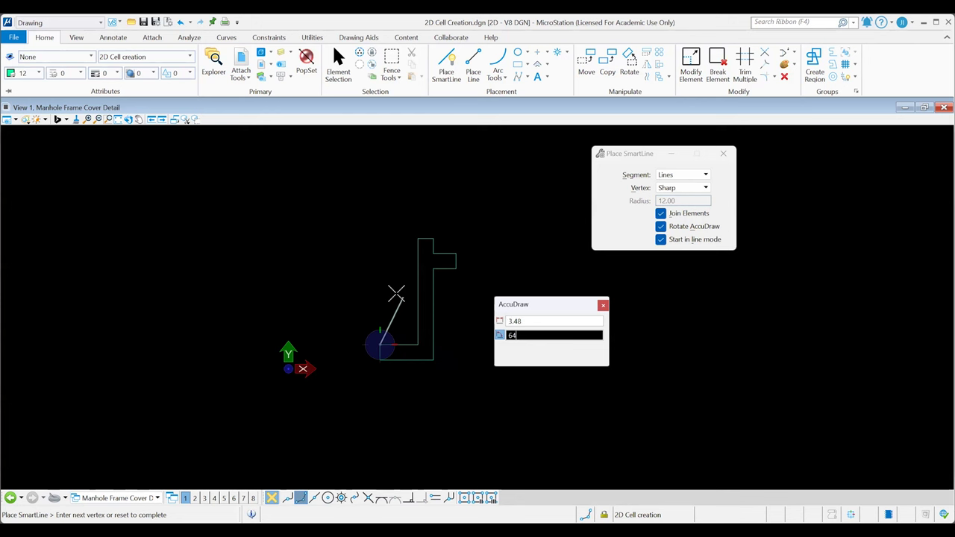
pyautogui.press('Tab')
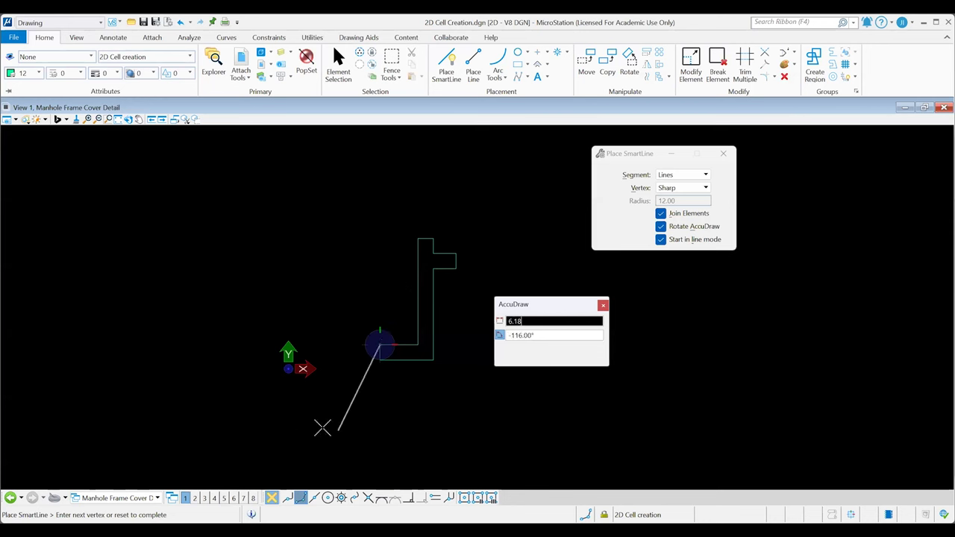
pyautogui.scroll(3, 403, 291)
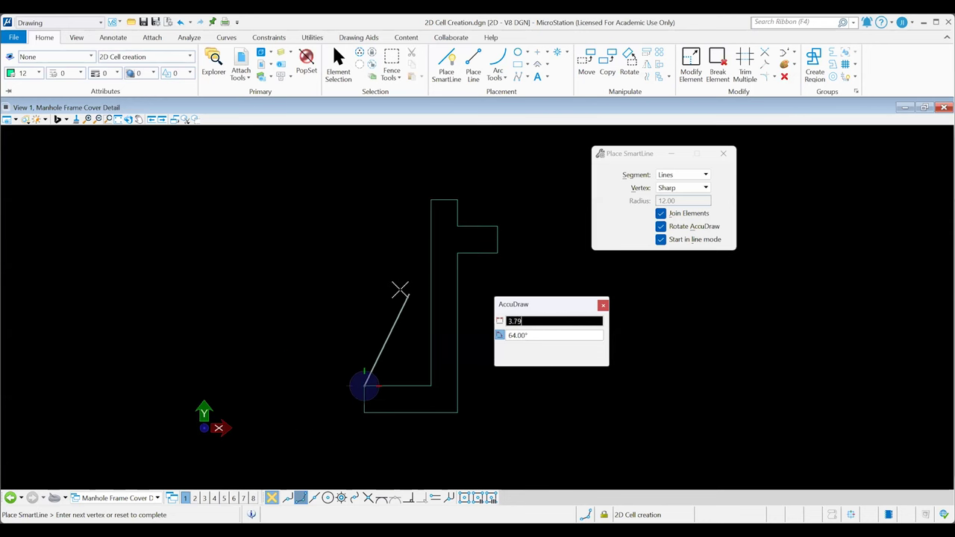
# Enable edge snapping and end the 64° line on the shape's inner vertical edge
pyautogui.scroll(-1, 412, 289)
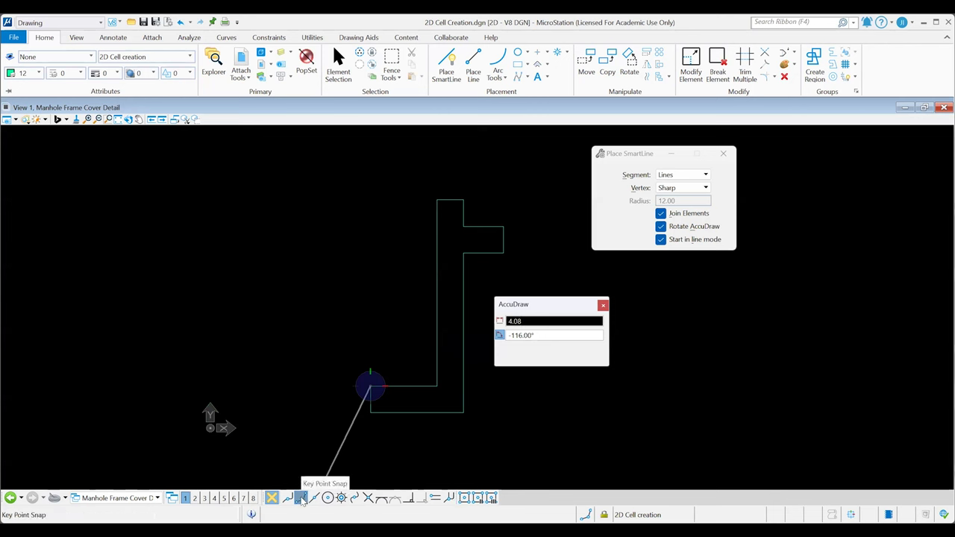
pyautogui.click(464, 498)
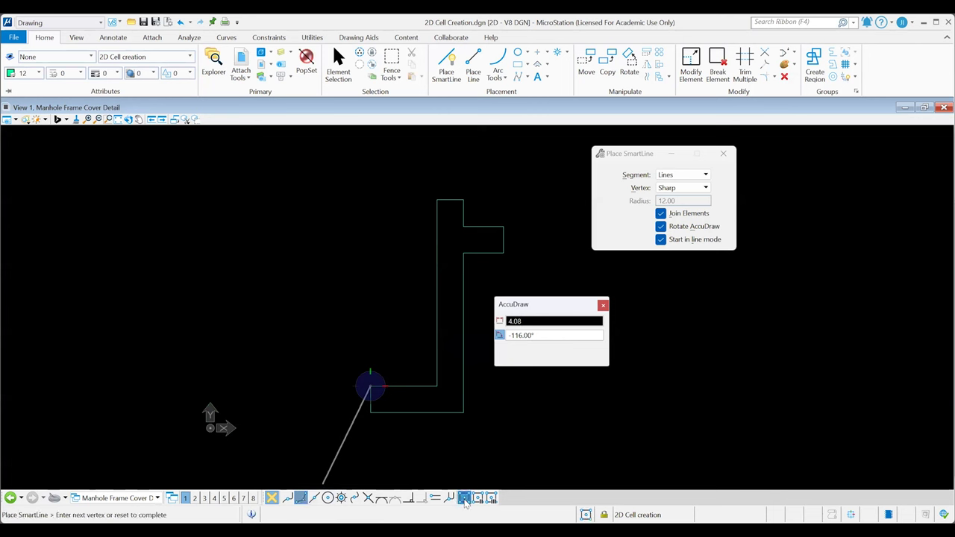
pyautogui.click(436, 248)
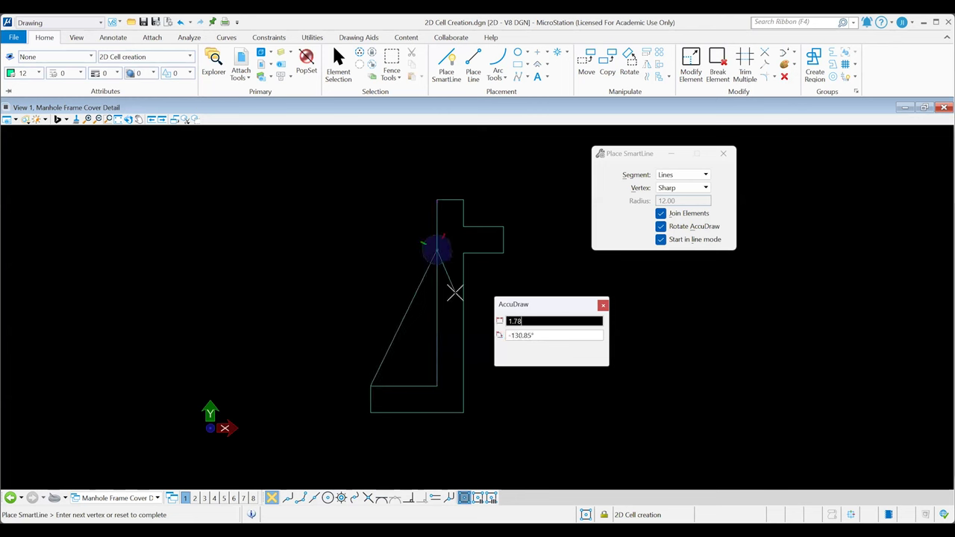
pyautogui.rightClick(544, 437)
pyautogui.moveTo(544, 437); pyautogui.dragTo(318, 390, button='middle')
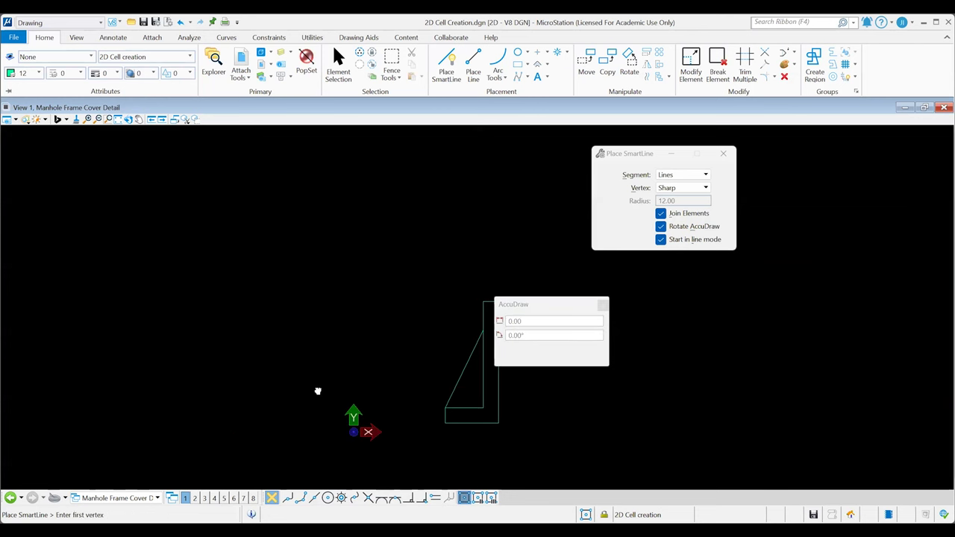
# Dock the AccuDraw panel on the status bar and resume Place SmartLine
pyautogui.scroll(-1, 296, 384)
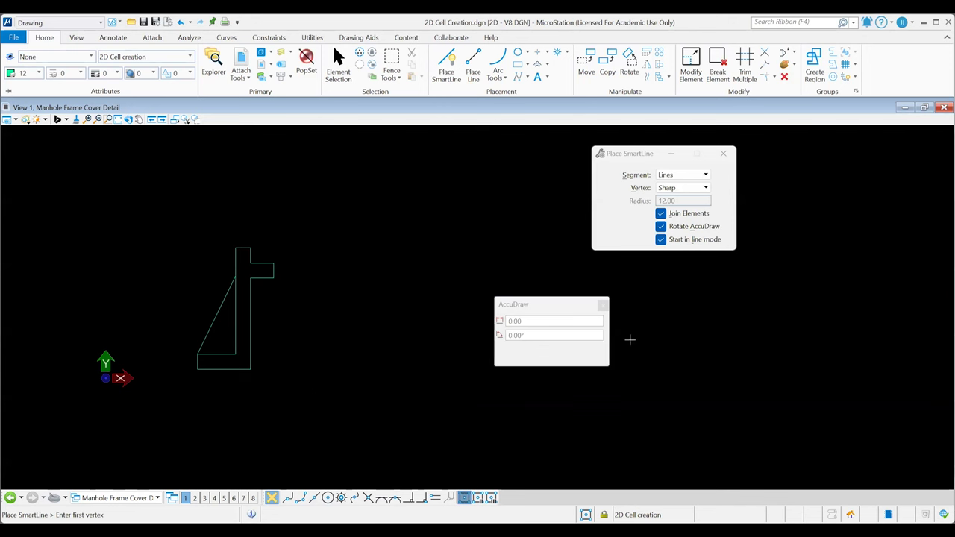
pyautogui.moveTo(533, 303); pyautogui.dragTo(542, 479)
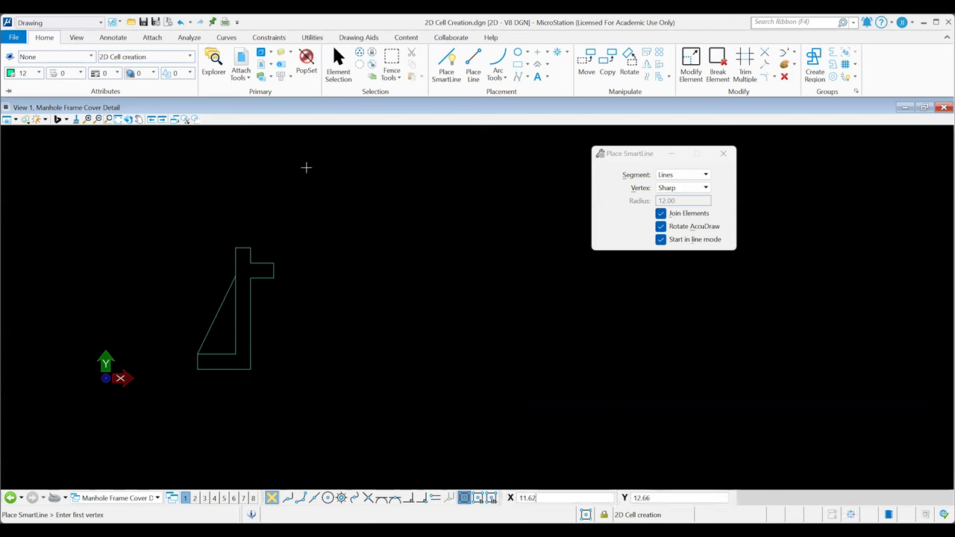
pyautogui.click(453, 74)
pyautogui.scroll(5, 249, 264)
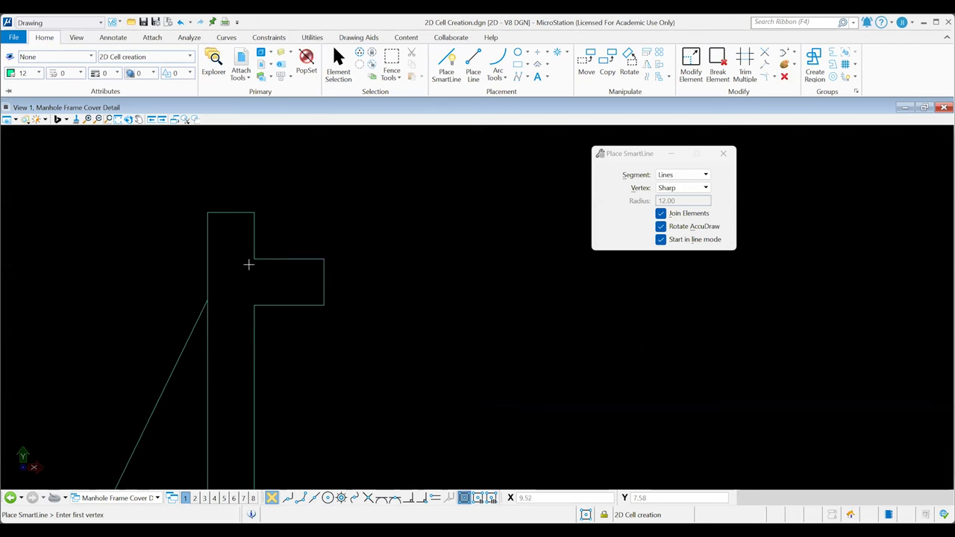
pyautogui.scroll(-2, 262, 255)
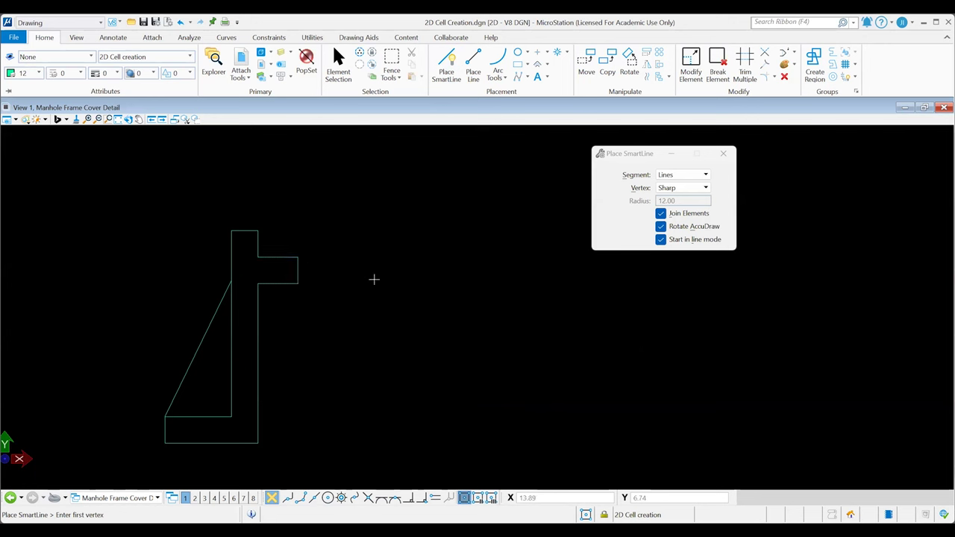
pyautogui.click(392, 340)
pyautogui.rightClick(373, 276)
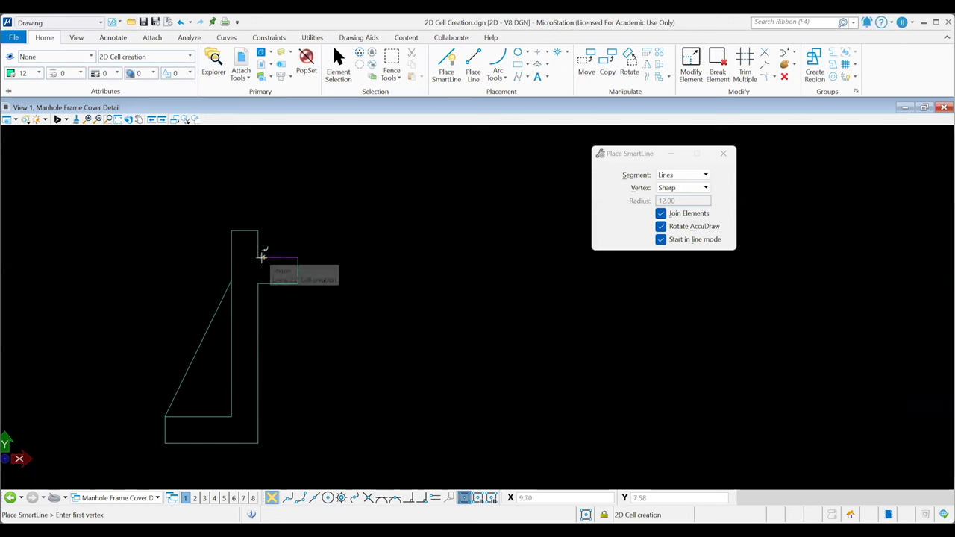
# Start a line at the inner step corner with a 0.5 X offset, then cancel it
pyautogui.scroll(3, 258, 257)
pyautogui.scroll(1, 260, 251)
pyautogui.moveTo(266, 247); pyautogui.dragTo(262, 296, button='middle')
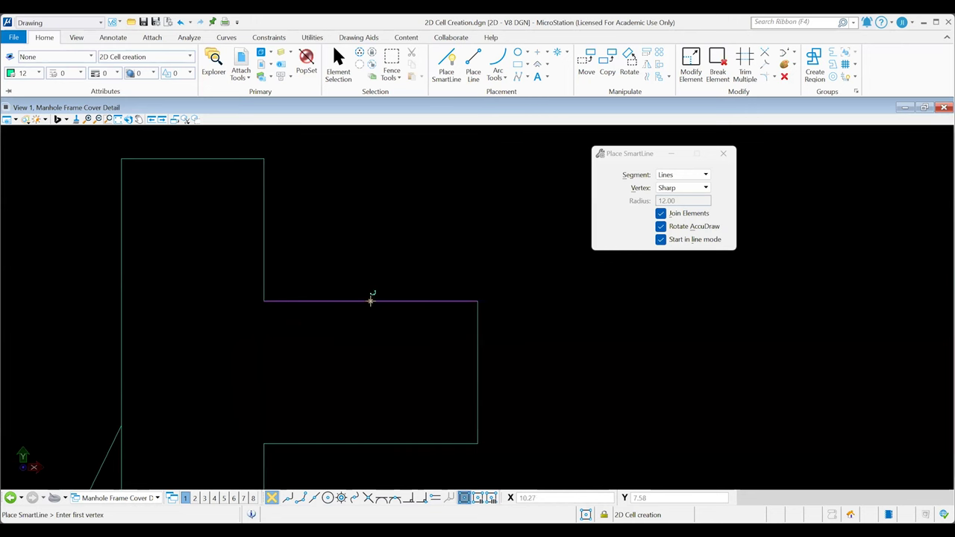
pyautogui.click(263, 300)
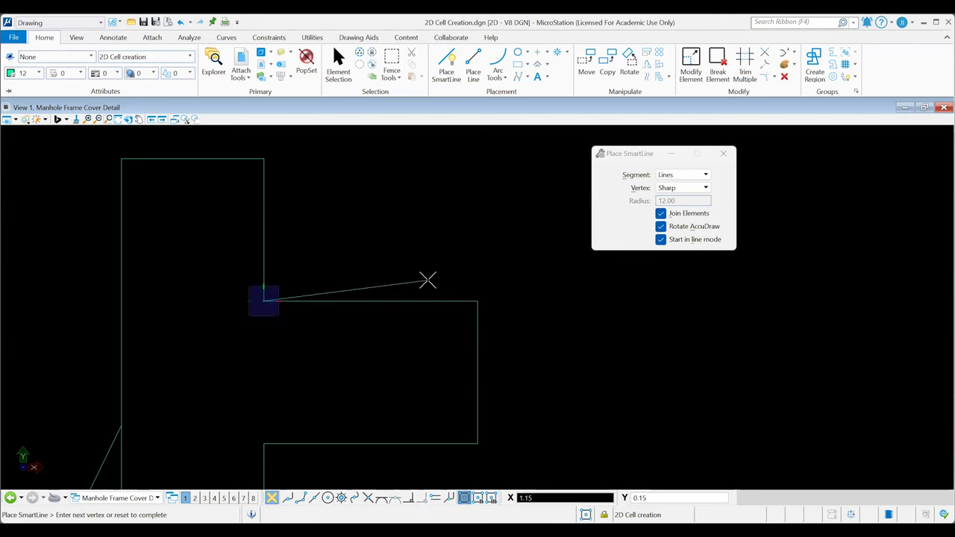
pyautogui.write('0.5')
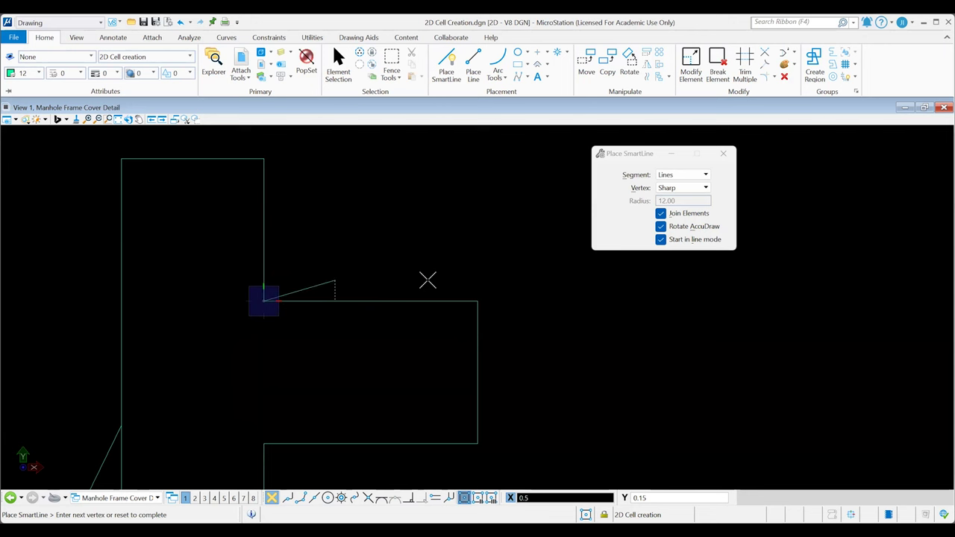
pyautogui.press('Tab')
pyautogui.write('0.')
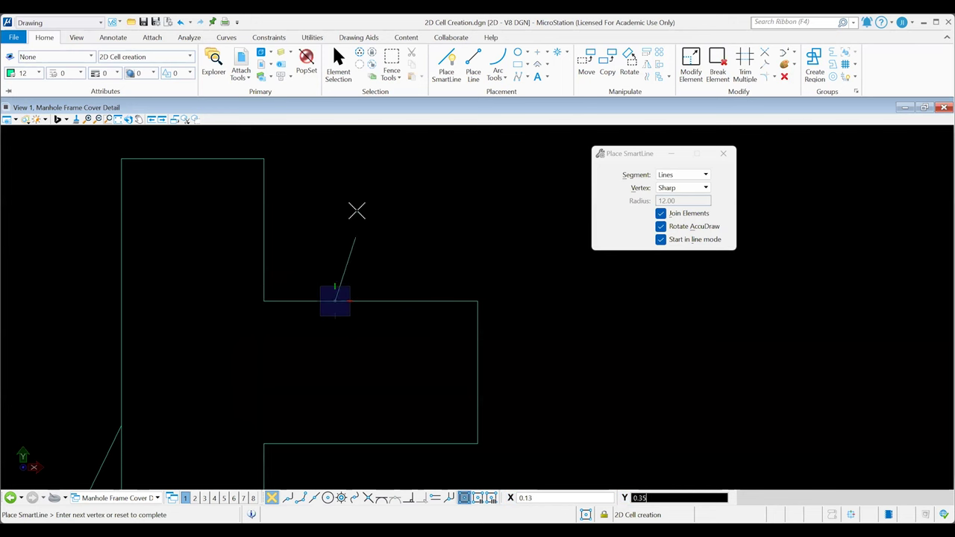
pyautogui.rightClick(325, 209)
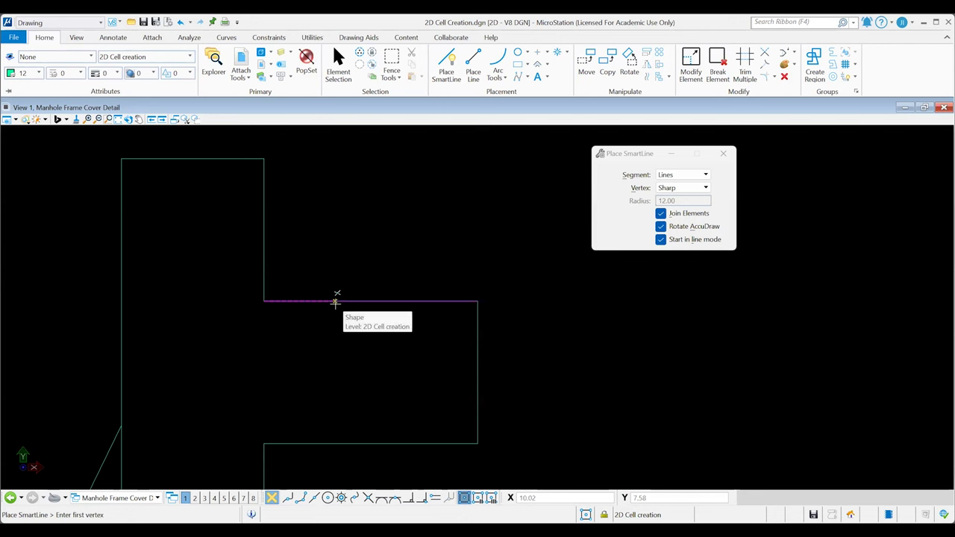
# Check the short step line, then start a line 0.5 units along the top edge
pyautogui.click(337, 64)
pyautogui.click(314, 302)
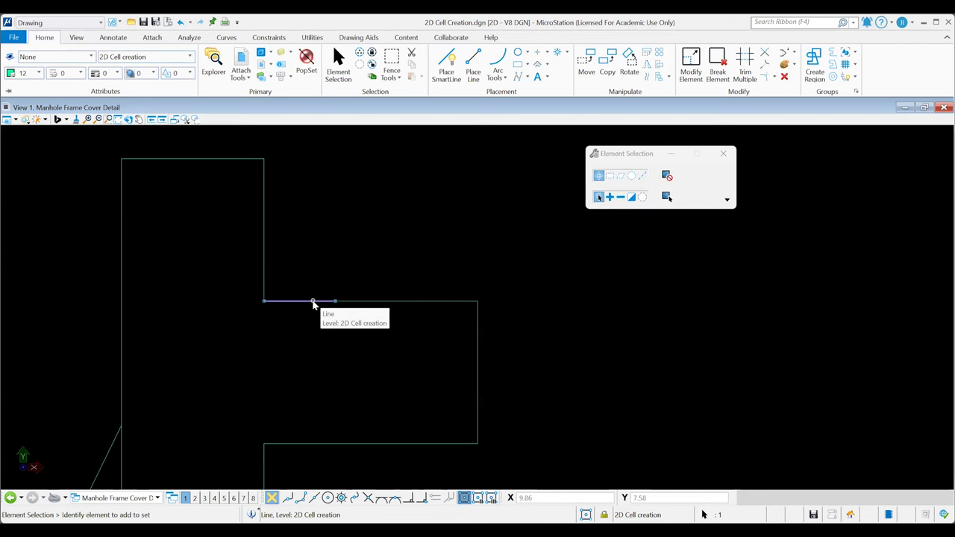
pyautogui.click(332, 272)
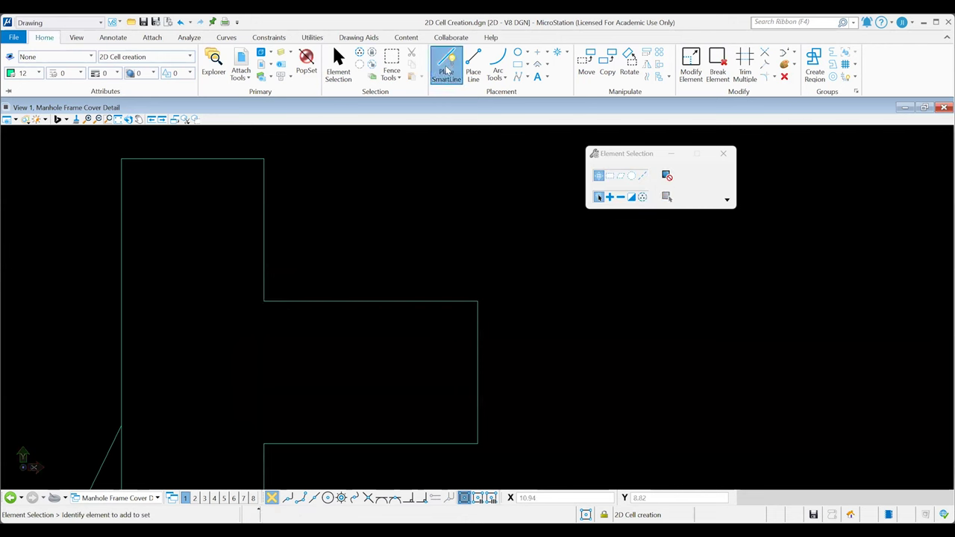
pyautogui.click(446, 69)
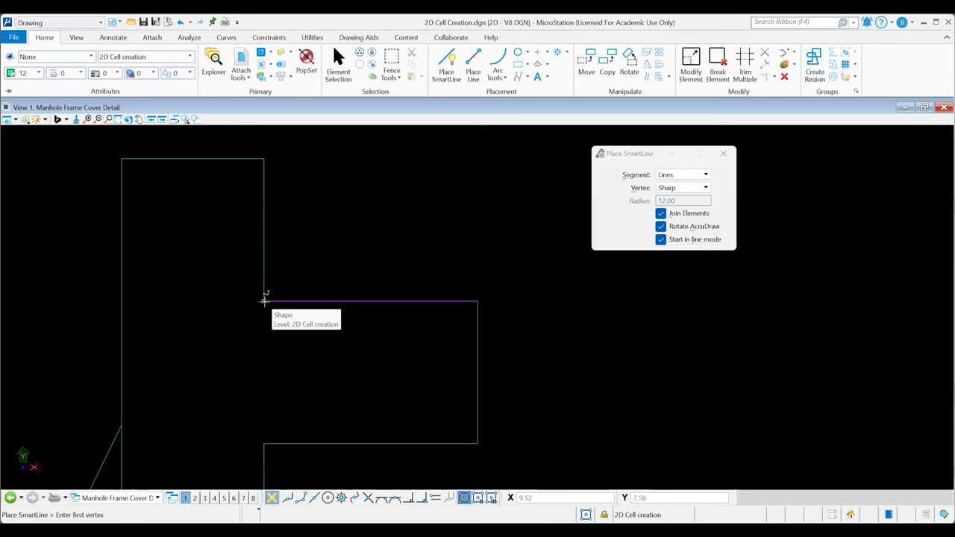
pyautogui.click(265, 300)
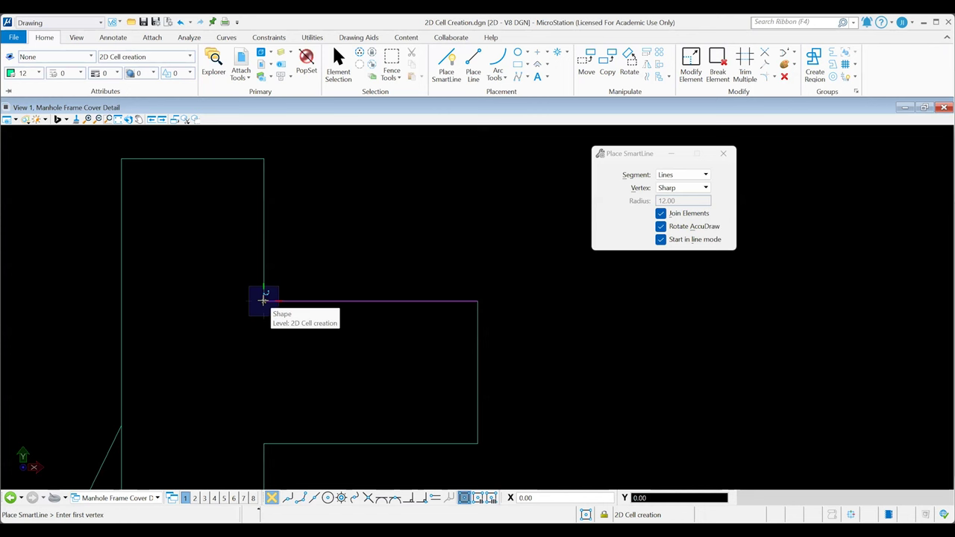
pyautogui.write('0.5')
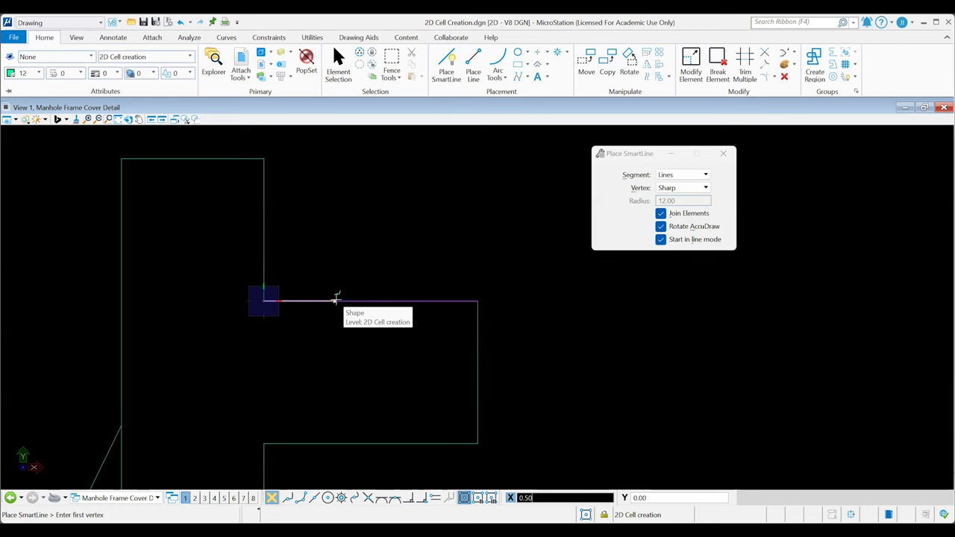
pyautogui.click(336, 300)
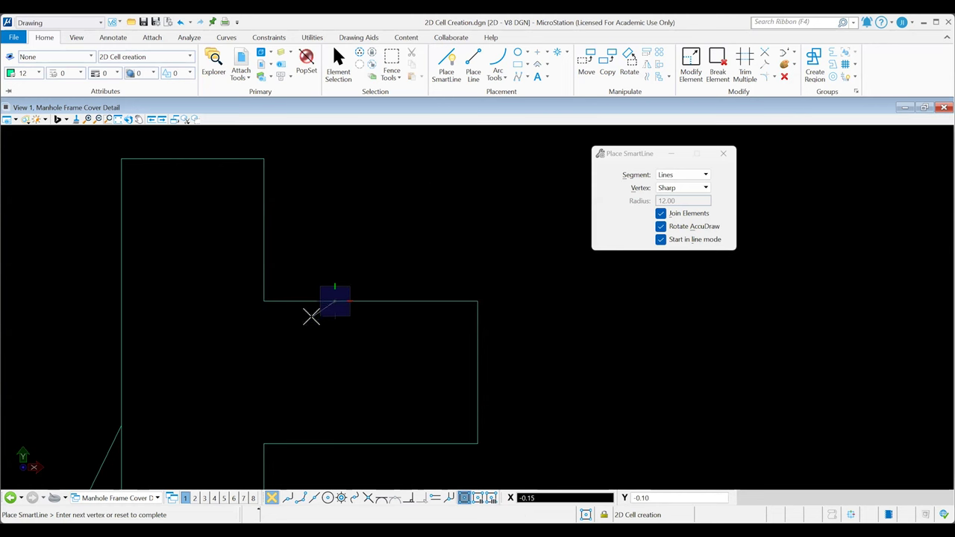
# Place the next vertex and finish the profile as one closed element
pyautogui.moveTo(872, 308); pyautogui.dragTo(590, 318, button='middle')
pyautogui.scroll(-4, 590, 313)
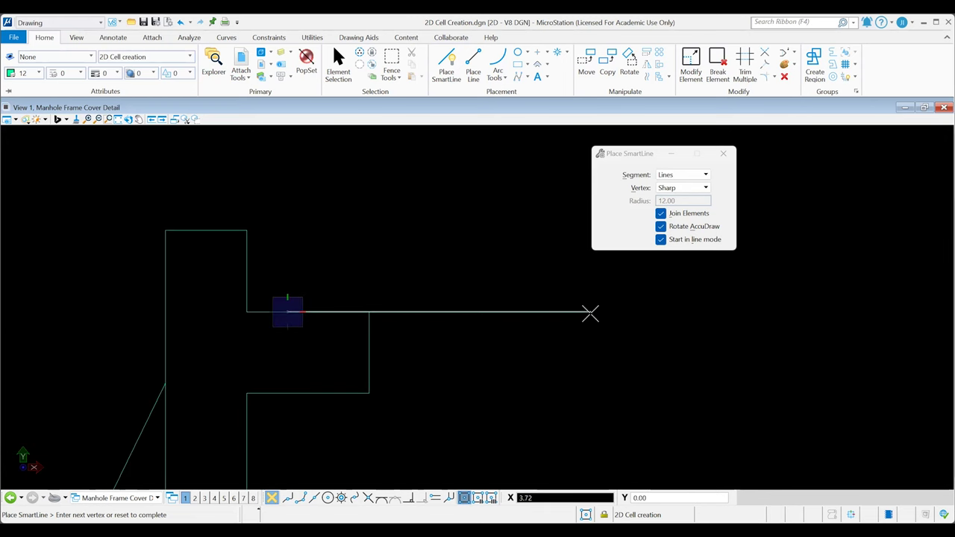
pyautogui.click(790, 322)
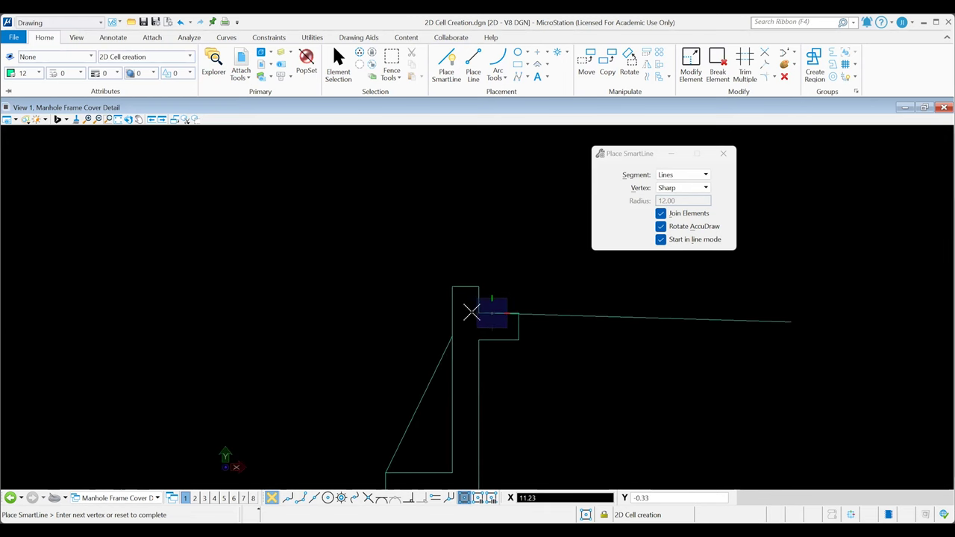
pyautogui.moveTo(942, 325)
pyautogui.mouseDown(button='middle')
pyautogui.moveTo(214, 302)
pyautogui.moveTo(510, 296)
pyautogui.mouseUp(button='middle')
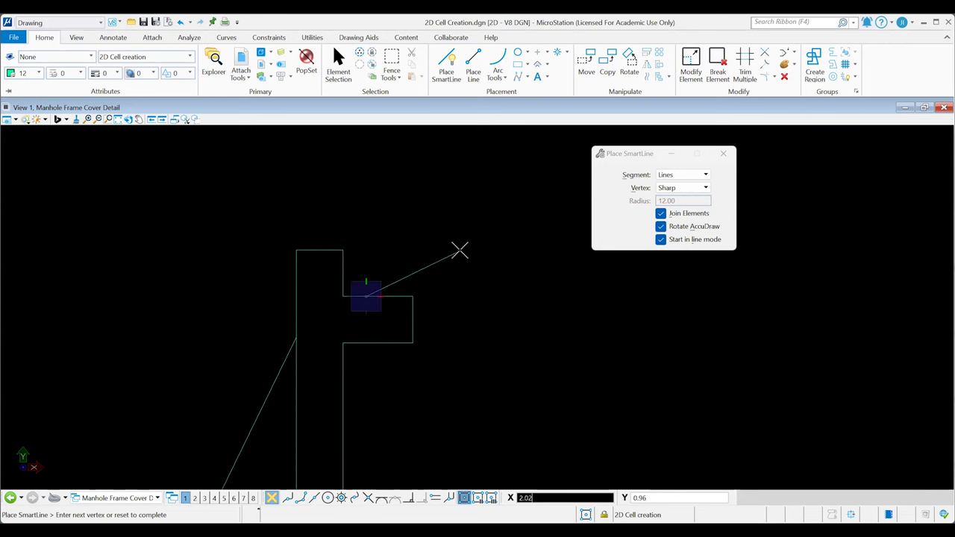
pyautogui.rightClick(458, 289)
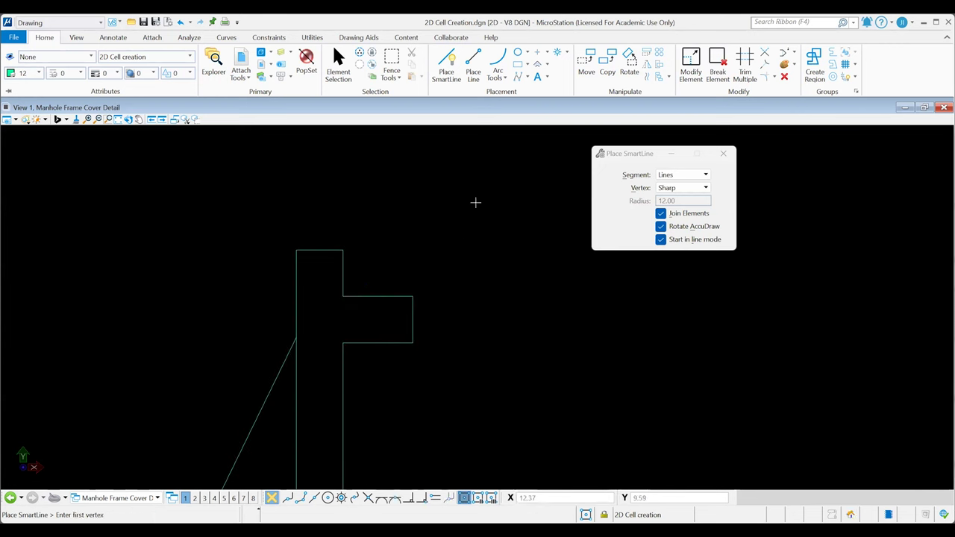
pyautogui.scroll(-2, 535, 335)
pyautogui.moveTo(767, 291); pyautogui.dragTo(493, 206, button='middle')
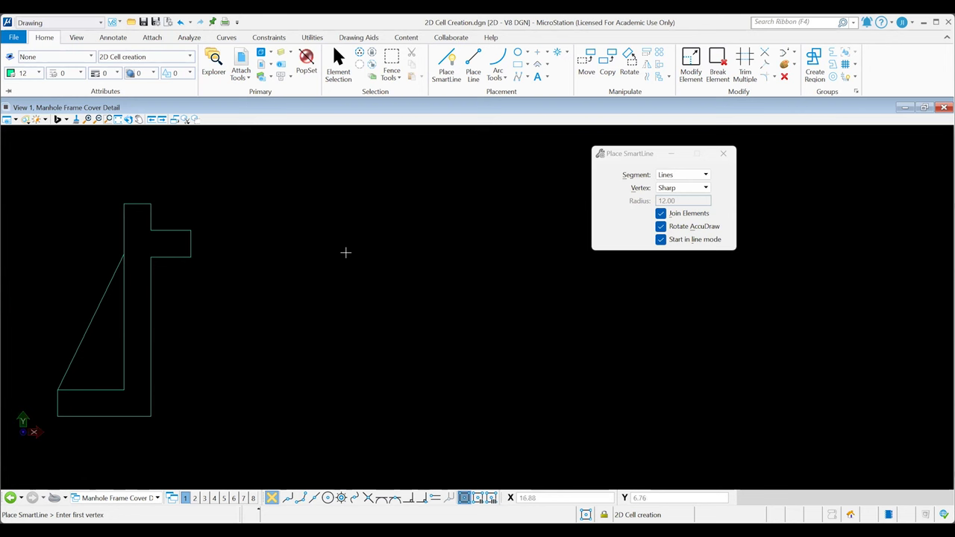
pyautogui.moveTo(345, 253); pyautogui.dragTo(413, 247, button='middle')
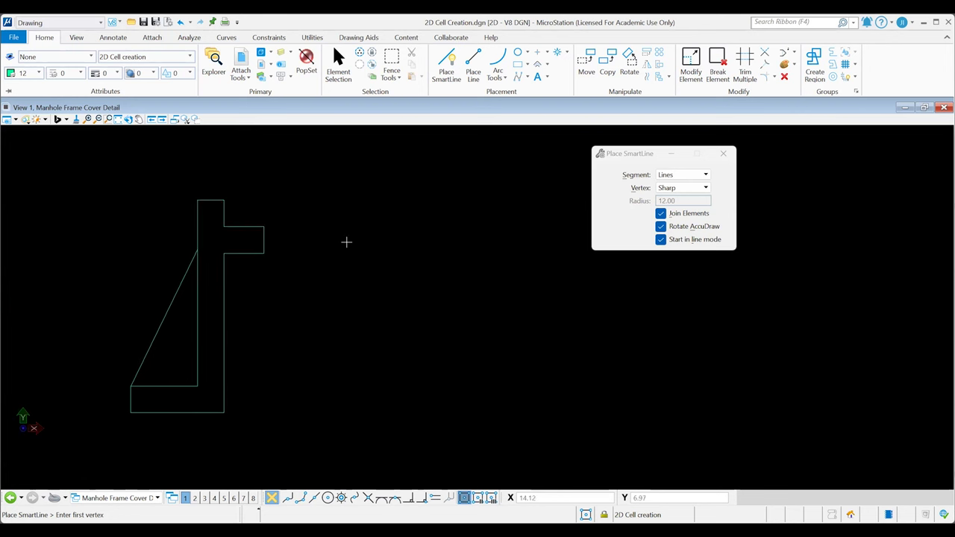
# Draw a vertical line starting 13.5 units right of the profile's top corner
pyautogui.click(451, 77)
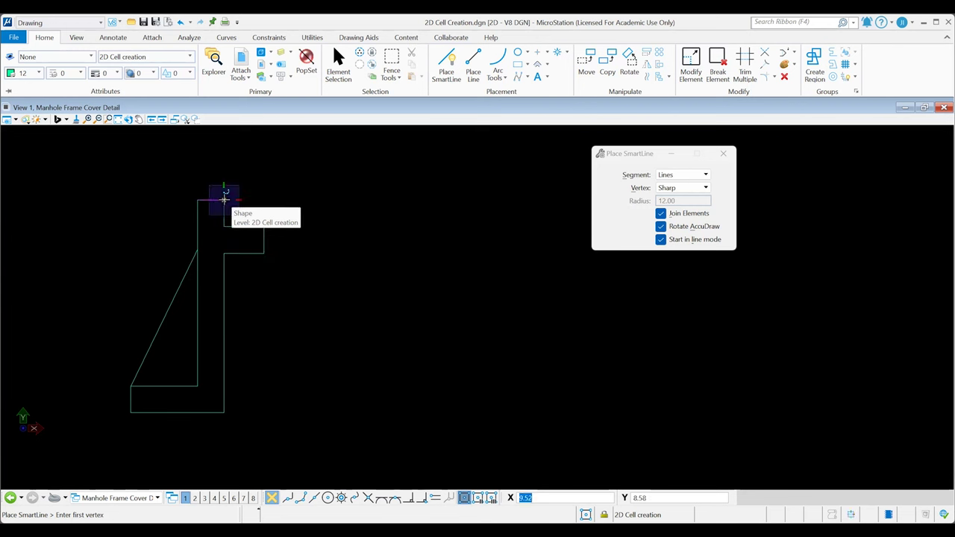
pyautogui.click(224, 200)
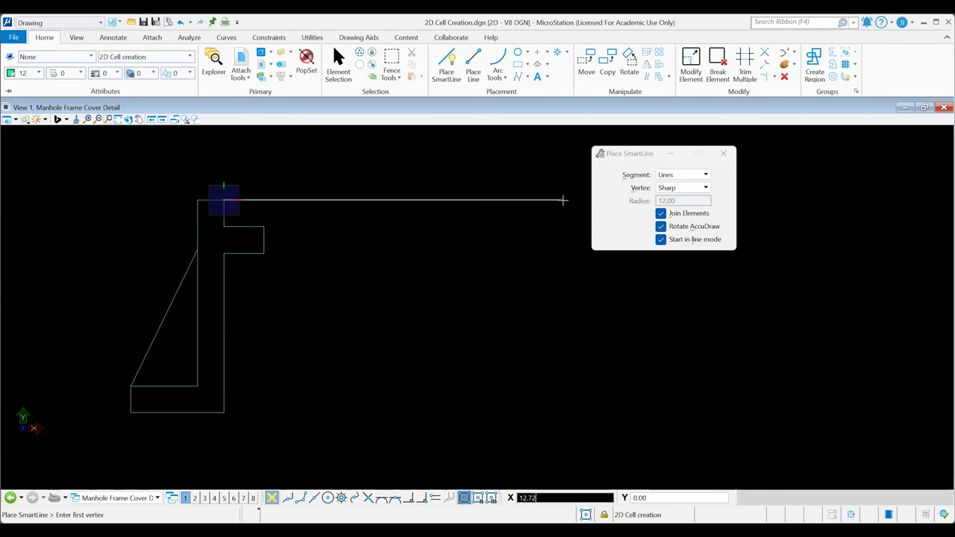
pyautogui.scroll(-2, 455, 219)
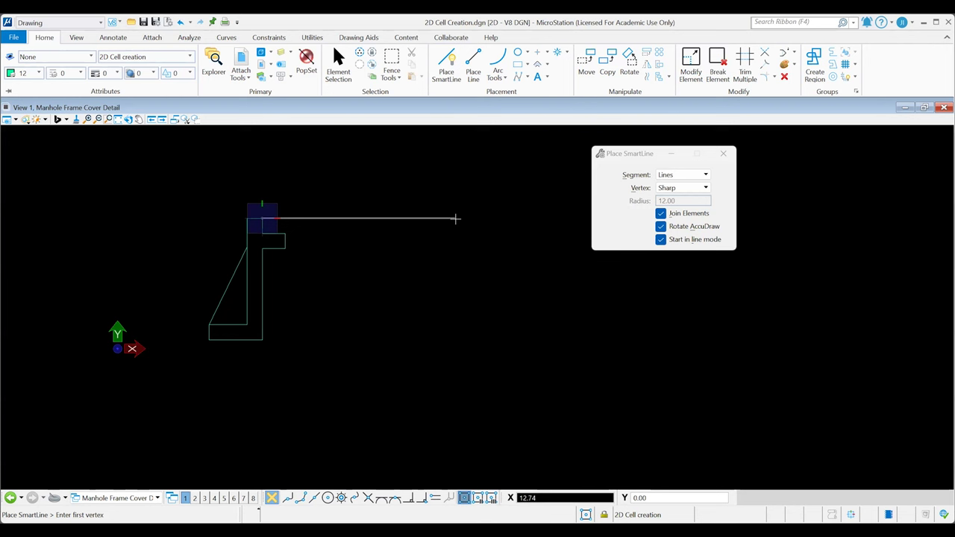
pyautogui.write('13.5')
pyautogui.click(455, 218)
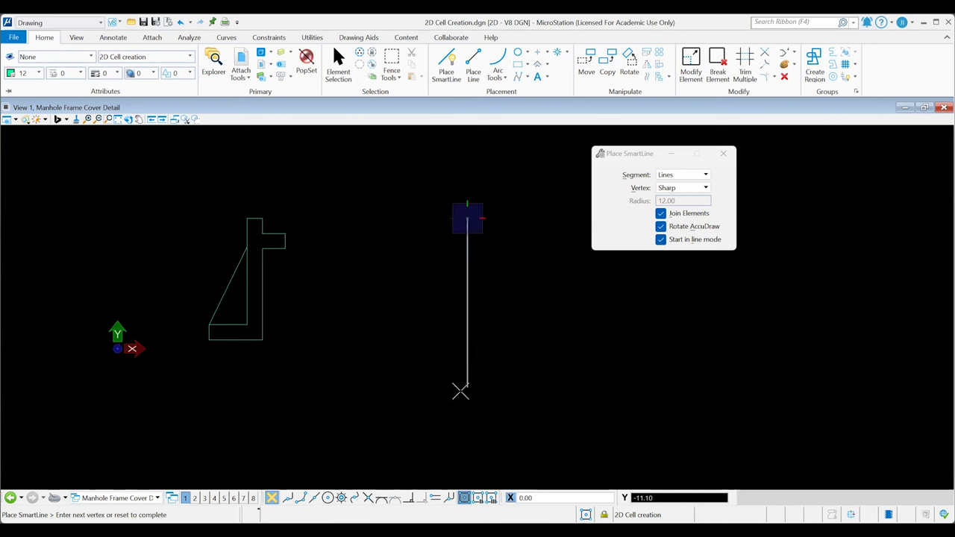
pyautogui.click(457, 415)
pyautogui.rightClick(373, 408)
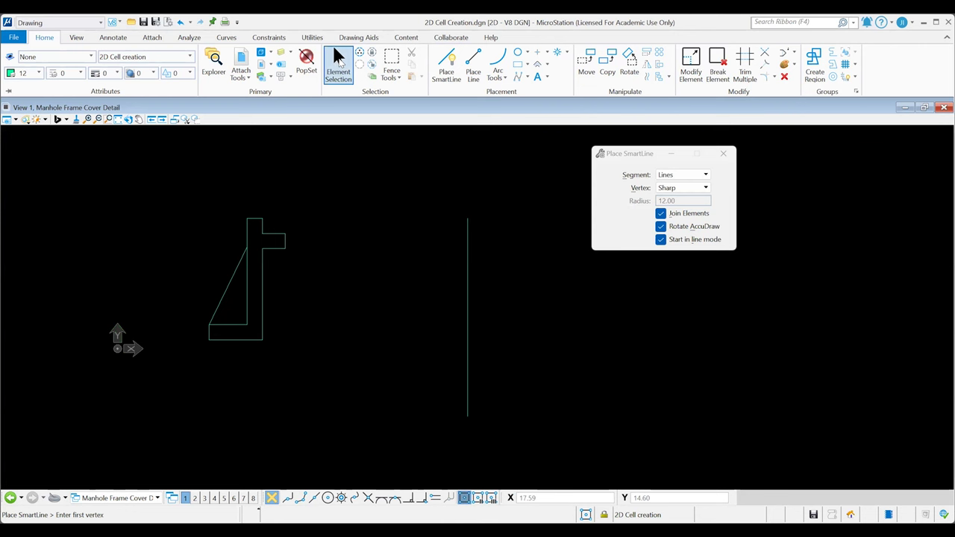
# Select the whole profile shape and choose Mirror for it
pyautogui.click(337, 60)
pyautogui.moveTo(166, 181); pyautogui.dragTo(328, 388)
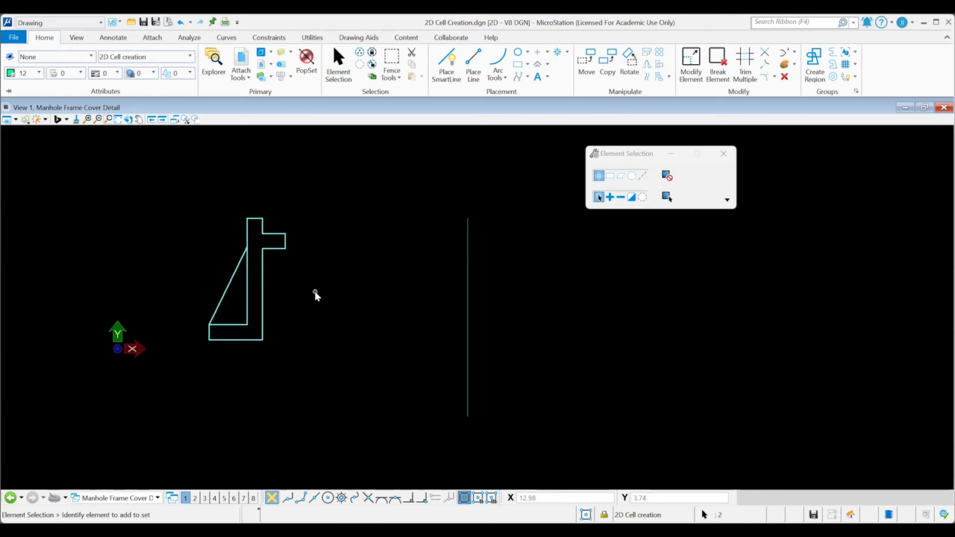
pyautogui.moveTo(184, 170); pyautogui.dragTo(316, 352)
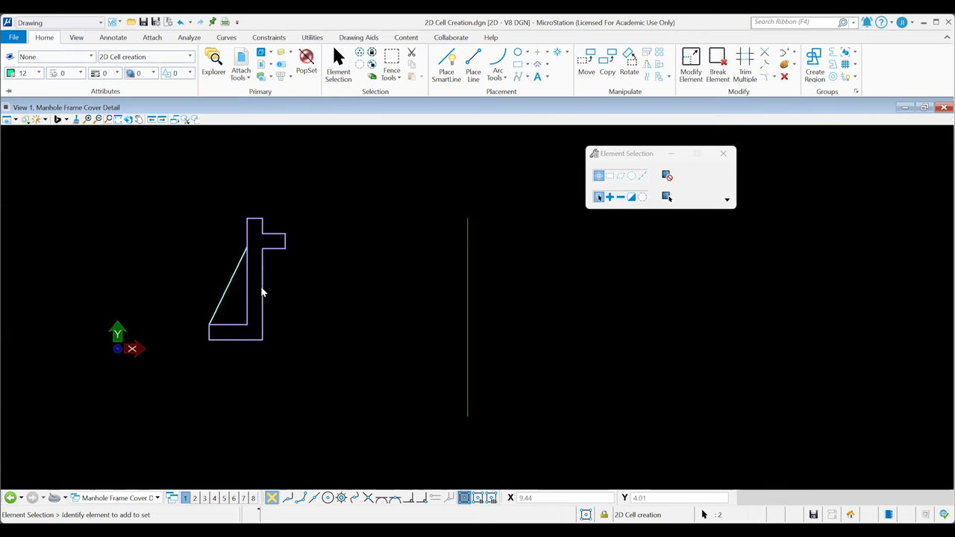
pyautogui.rightClick(262, 292)
pyautogui.click(298, 343)
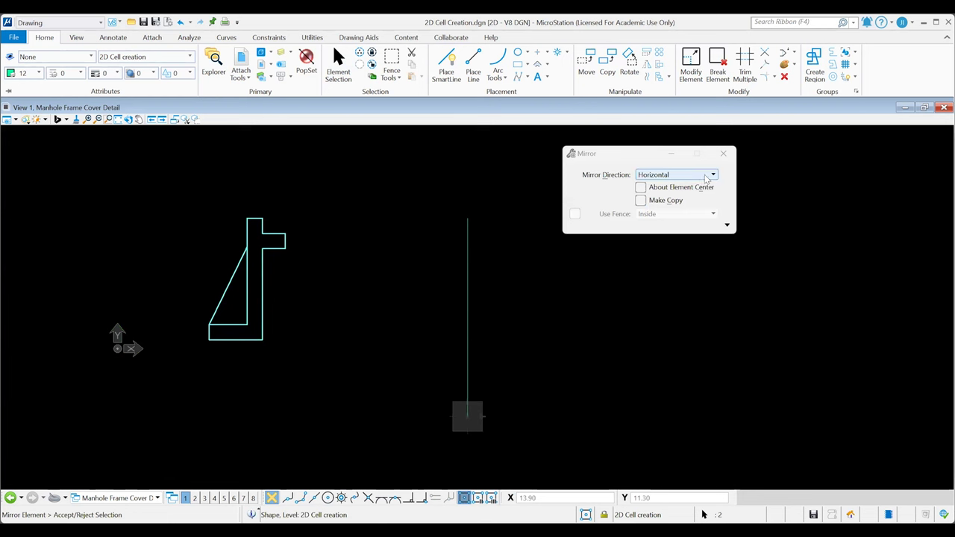
# Mirror a copy vertically across the vertical line, keeping the original
pyautogui.click(694, 174)
pyautogui.click(686, 164)
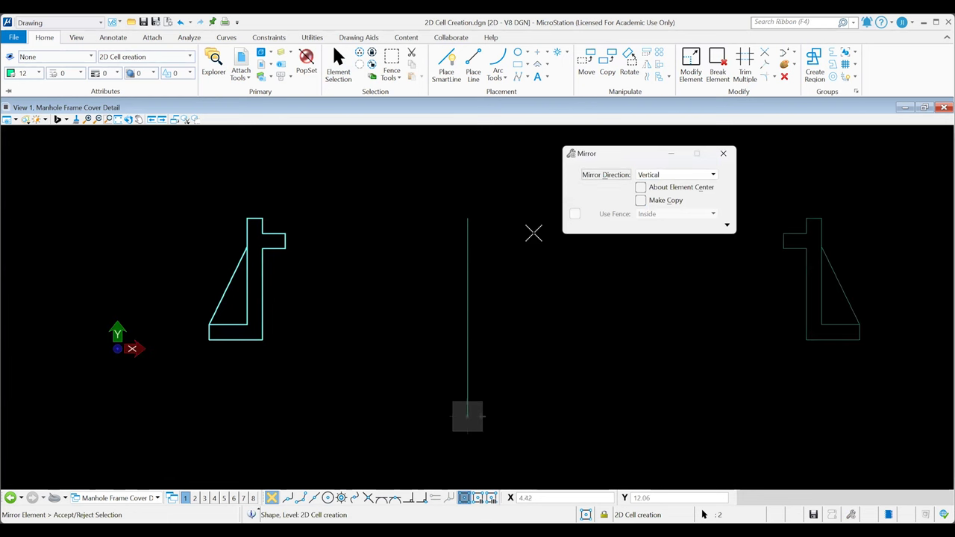
pyautogui.click(641, 201)
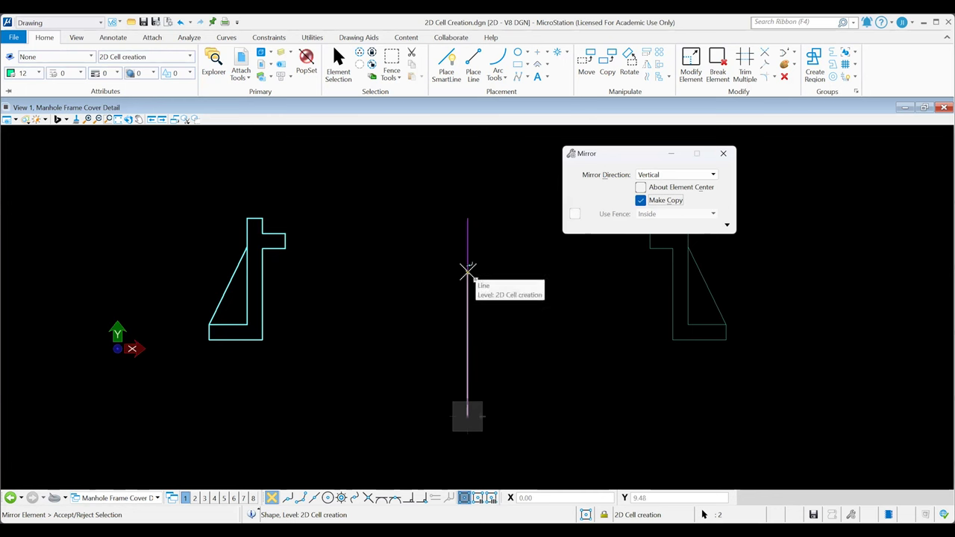
pyautogui.moveTo(468, 271); pyautogui.dragTo(408, 278, button='middle')
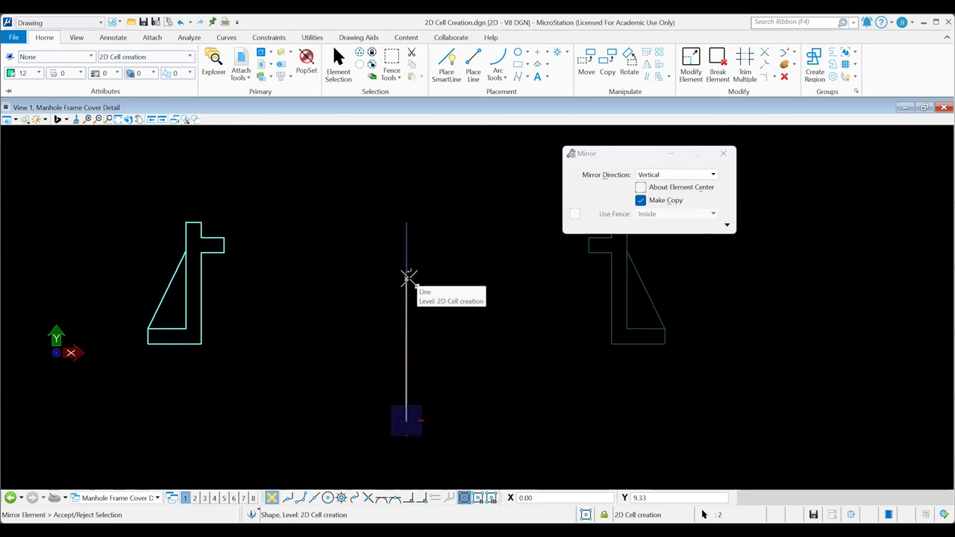
pyautogui.click(407, 277)
pyautogui.press('Escape')
pyautogui.scroll(-2, 474, 320)
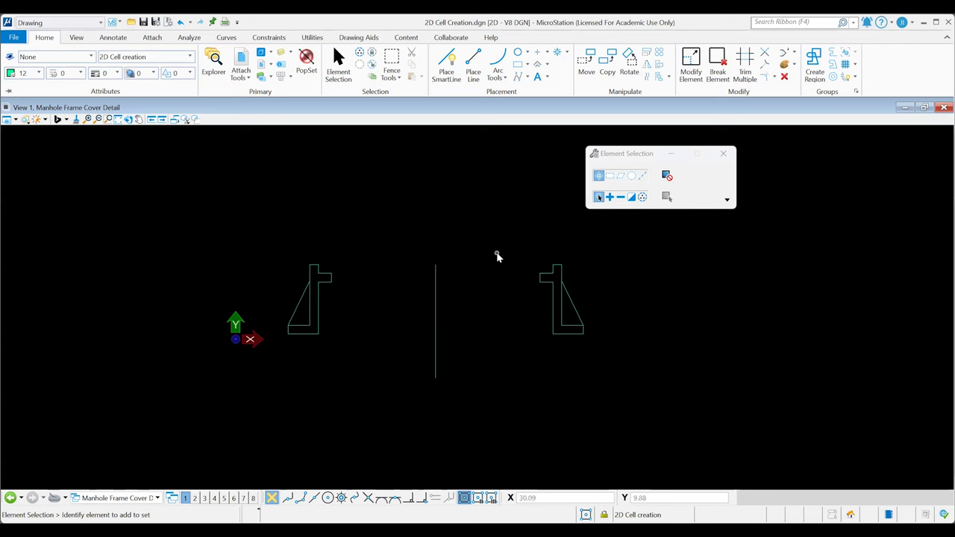
pyautogui.scroll(2, 354, 264)
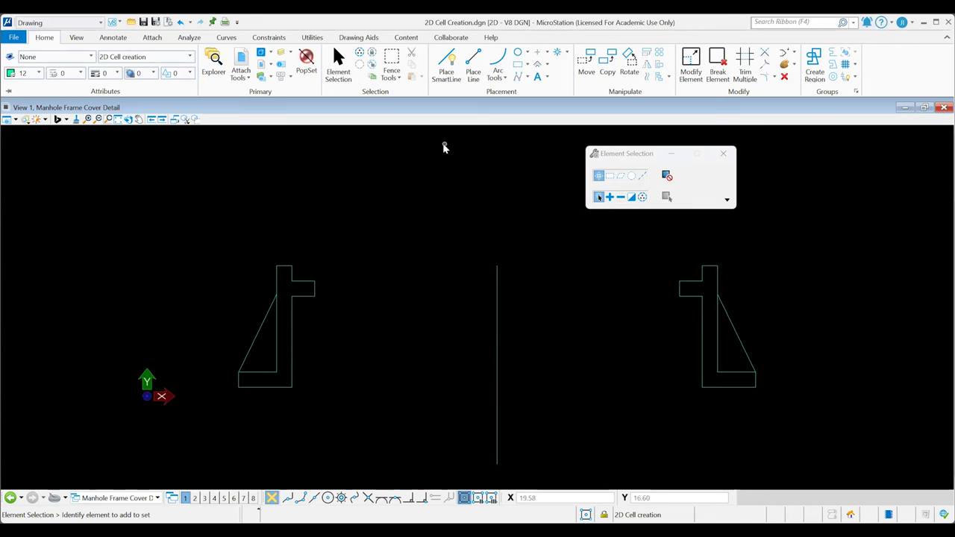
# Try a line from the profile's corner at 0 offset, then cancel it
pyautogui.click(446, 65)
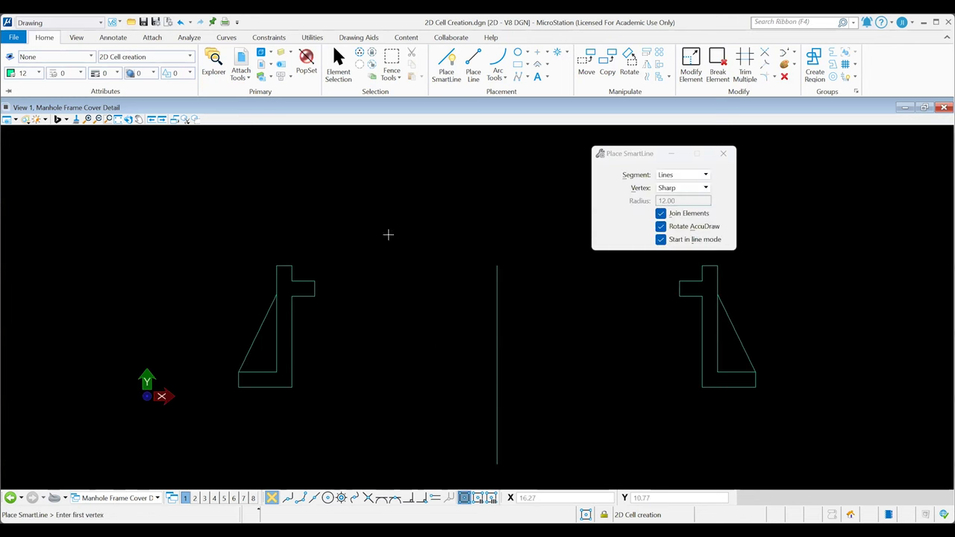
pyautogui.scroll(4, 300, 276)
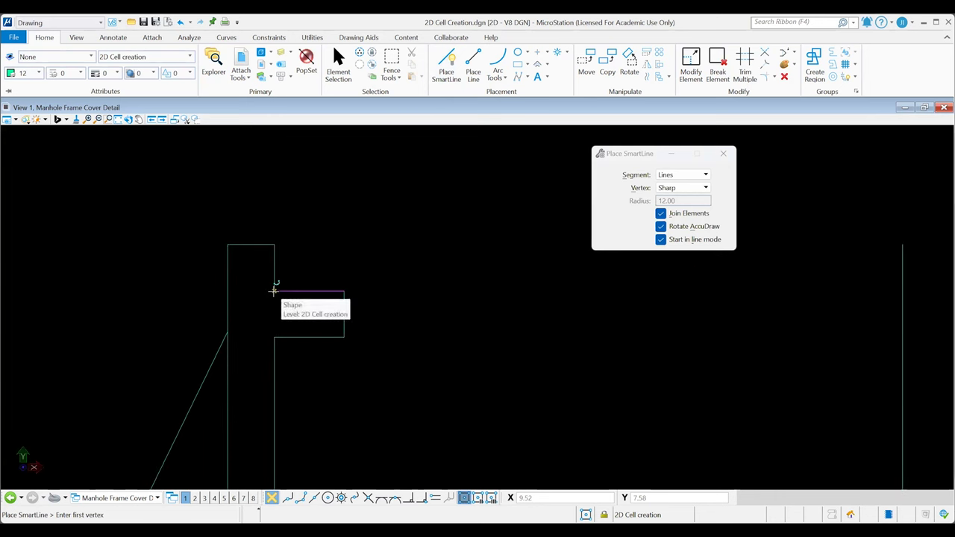
pyautogui.click(274, 290)
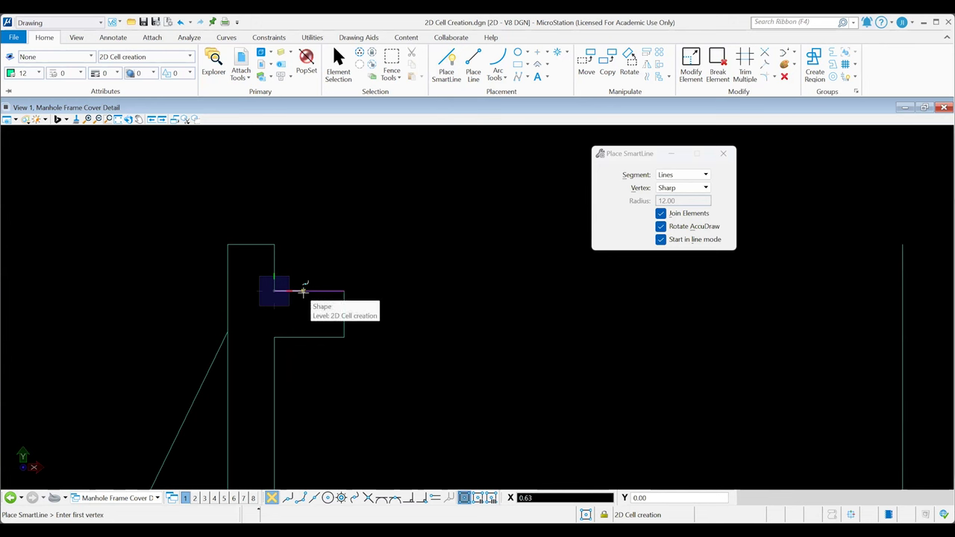
pyautogui.write('0')
pyautogui.press('Return')
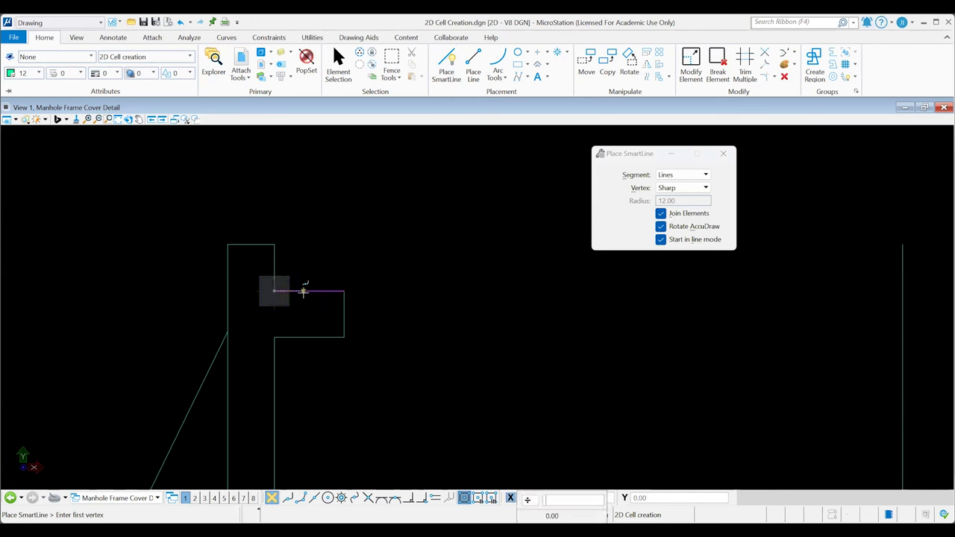
pyautogui.press('Escape')
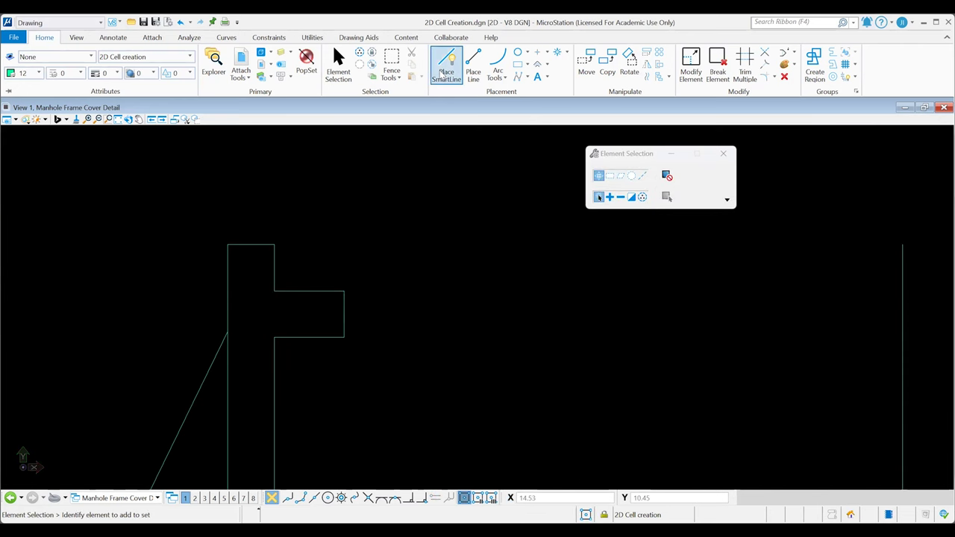
# Start the cover line 0.5 units along the inner edge and run it 26 units right
pyautogui.click(446, 64)
pyautogui.click(274, 291)
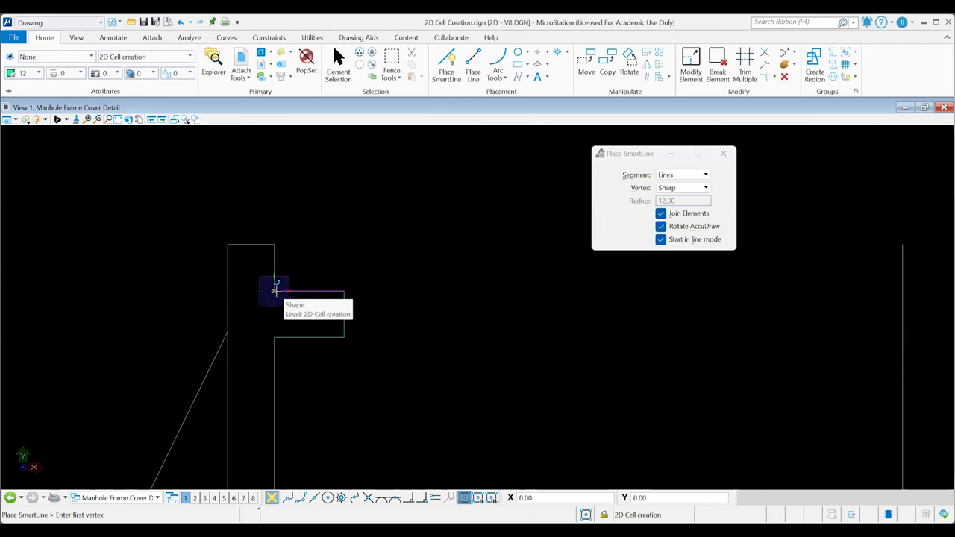
pyautogui.write('0.5')
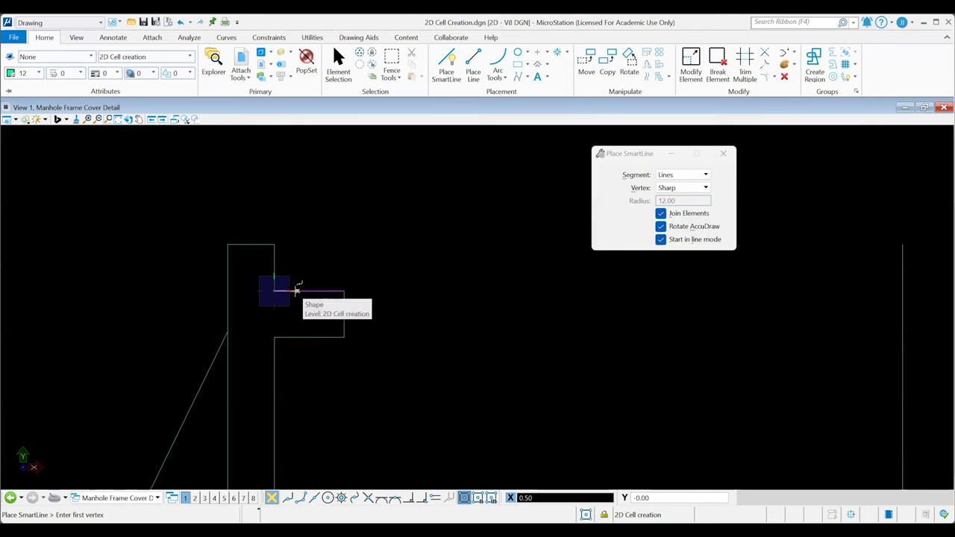
pyautogui.click(296, 290)
pyautogui.scroll(-5, 771, 301)
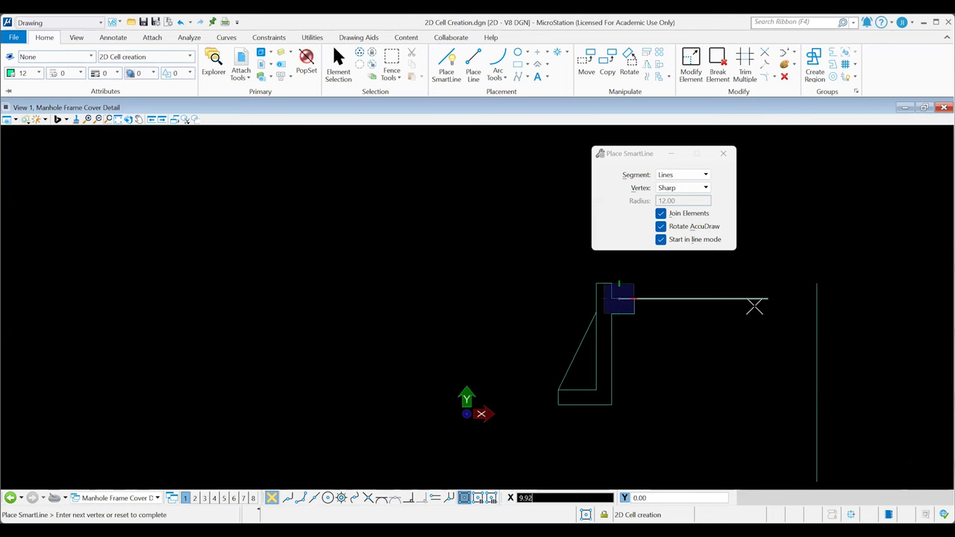
pyautogui.keyDown('ctrl'); pyautogui.hscroll(3, 607, 308); pyautogui.keyUp('ctrl')
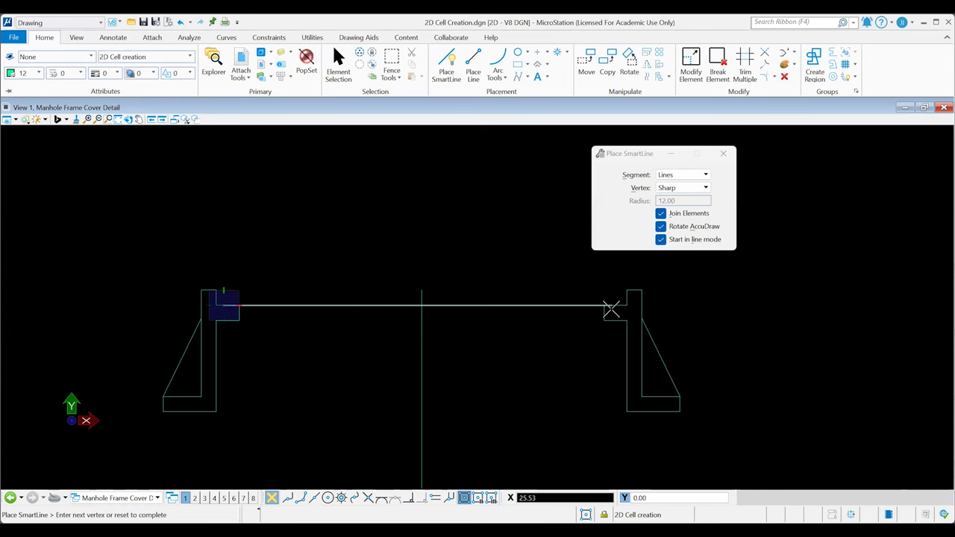
pyautogui.write('26')
pyautogui.click(611, 309)
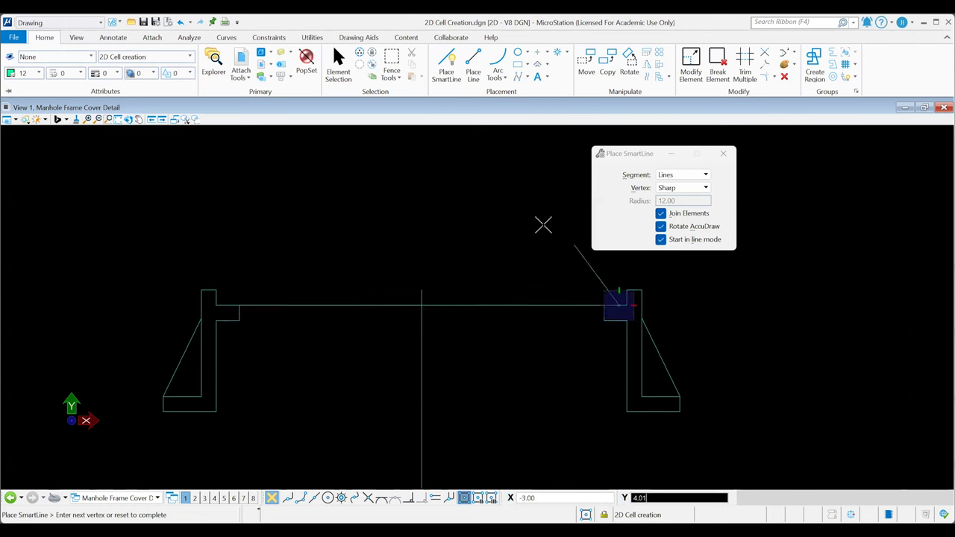
# Add a 1-unit vertical segment and a 26-unit return, closing the cover shape
pyautogui.press('Return')
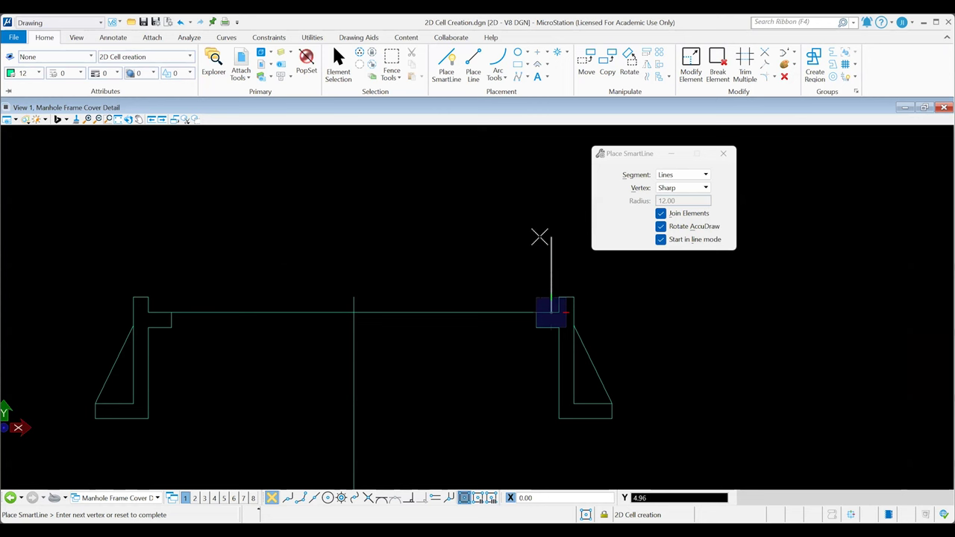
pyautogui.write('1')
pyautogui.press('Return')
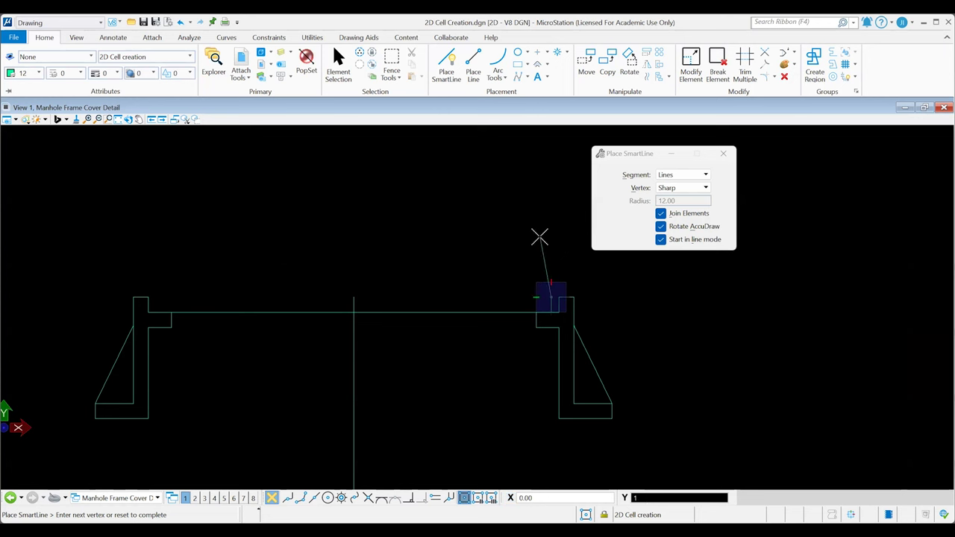
pyautogui.moveTo(231, 309); pyautogui.dragTo(345, 306, button='middle')
pyautogui.write('26')
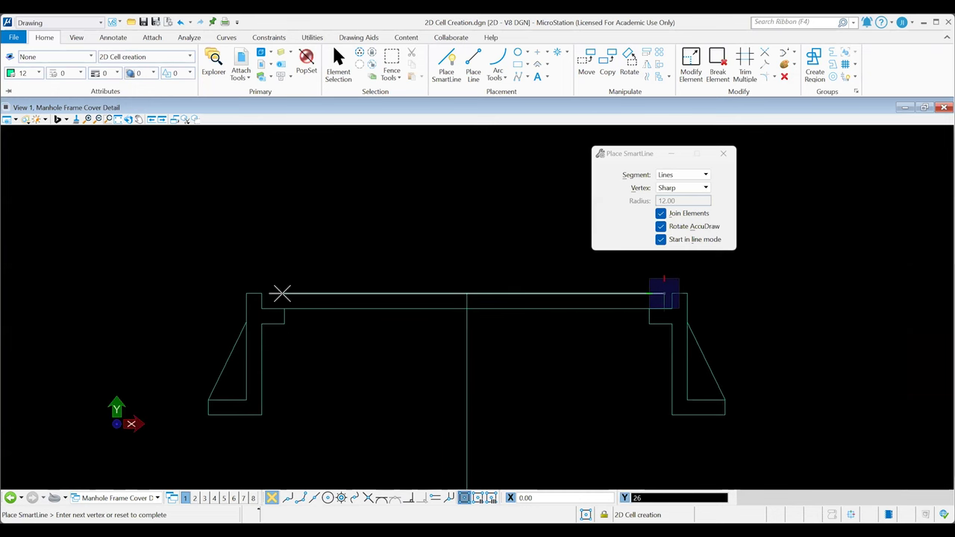
pyautogui.press('Return')
pyautogui.scroll(2, 278, 293)
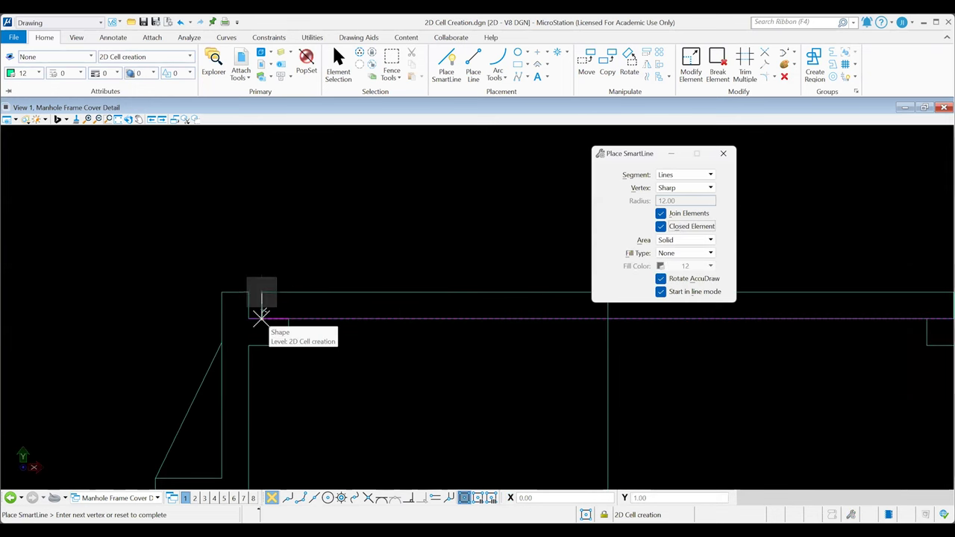
pyautogui.click(260, 317)
pyautogui.scroll(-2, 443, 393)
pyautogui.scroll(1, 438, 344)
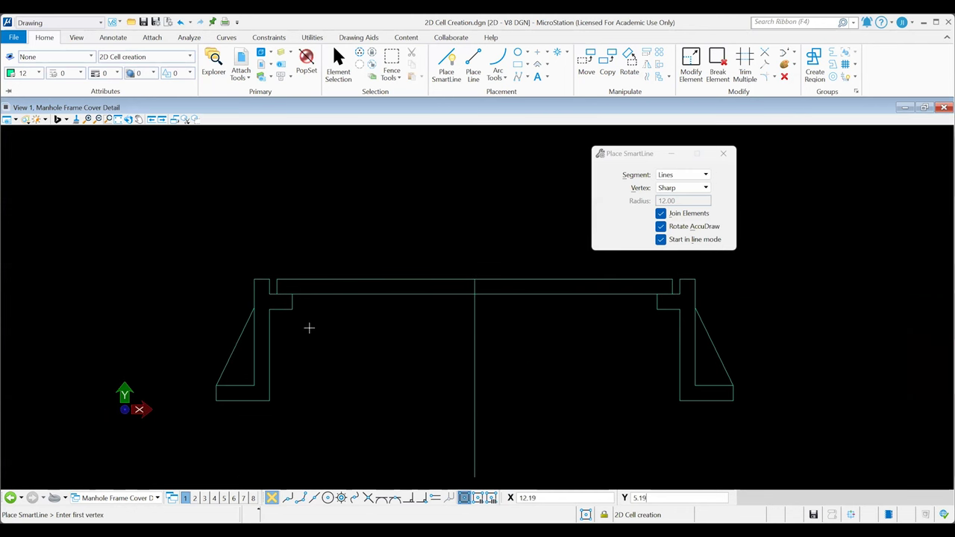
# Draw horizontal lines joining the left and right inner corners at the step and base
pyautogui.click(291, 309)
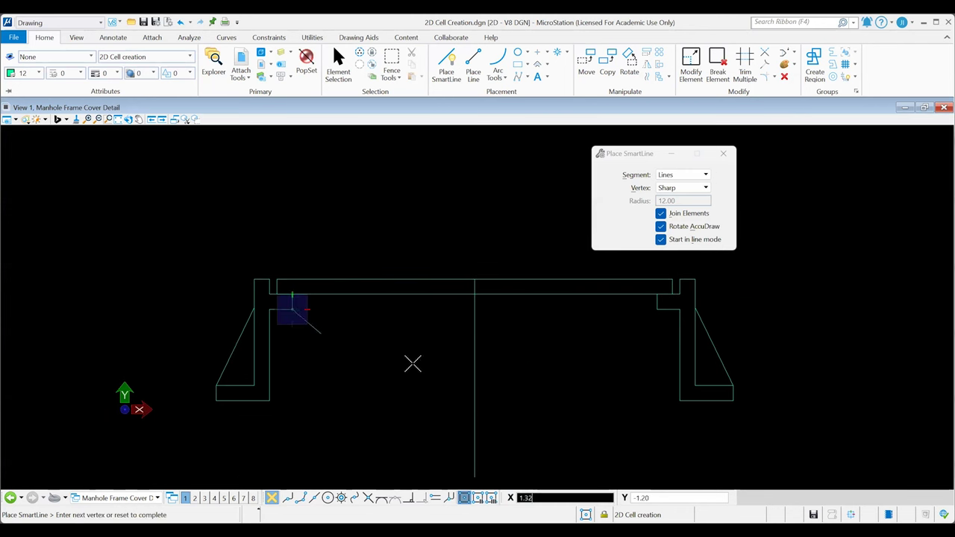
pyautogui.click(656, 308)
pyautogui.rightClick(627, 387)
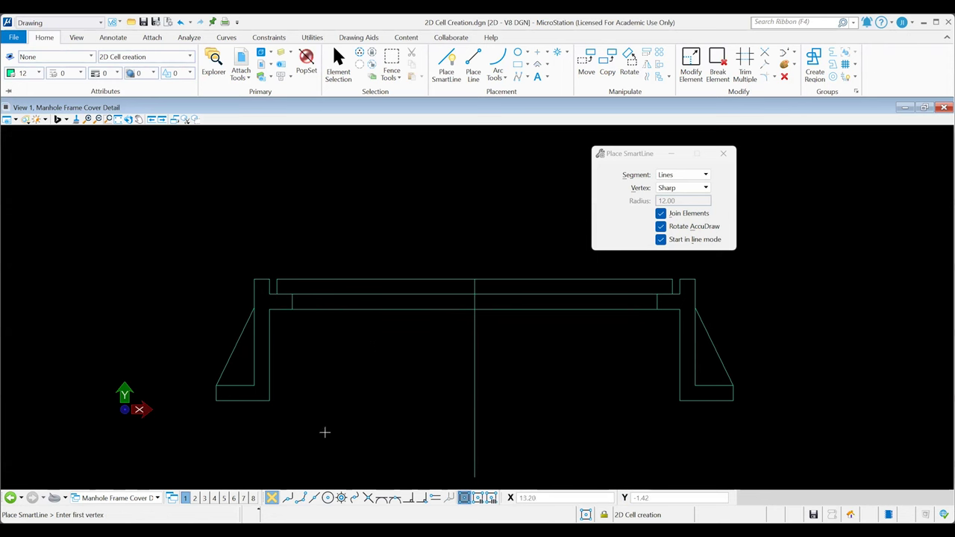
pyautogui.click(269, 400)
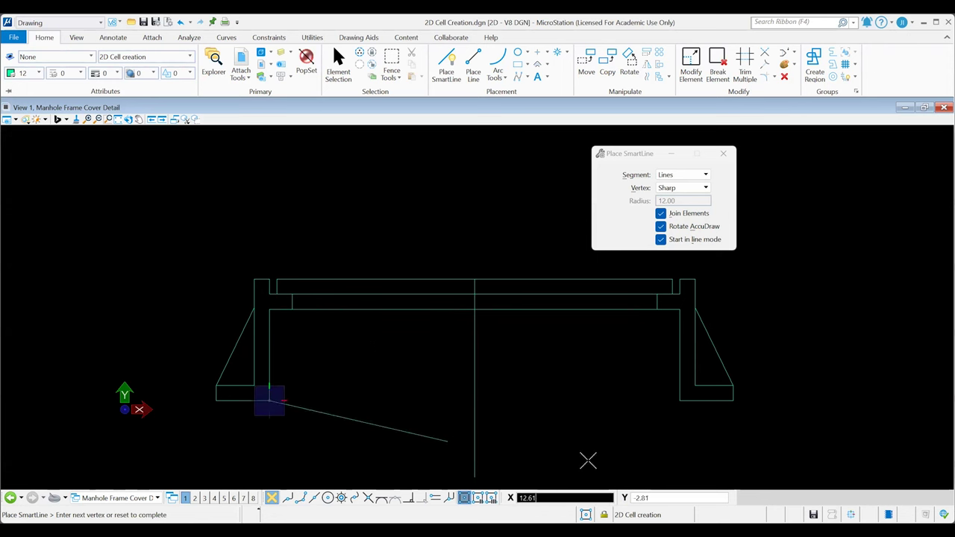
pyautogui.click(679, 400)
pyautogui.rightClick(616, 447)
pyautogui.scroll(-2, 616, 448)
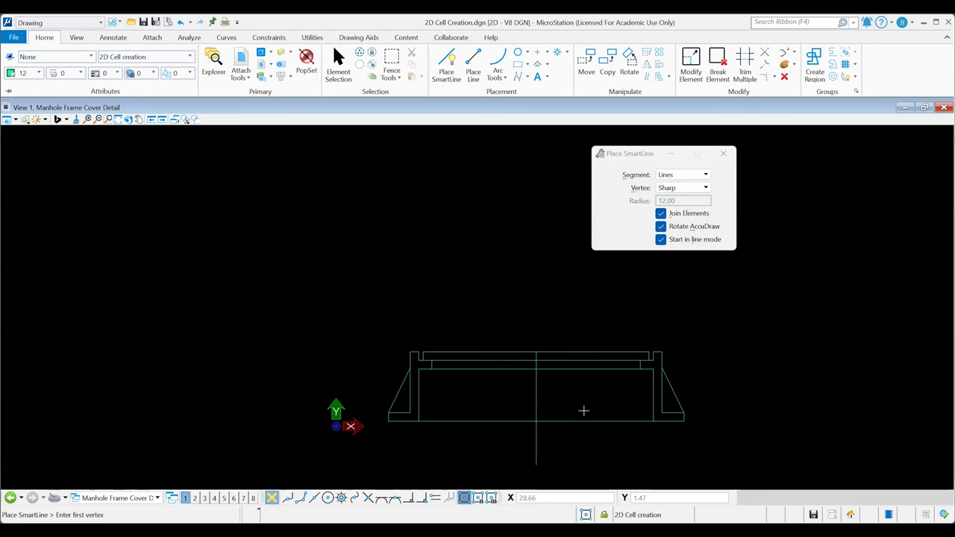
pyautogui.moveTo(528, 337); pyautogui.dragTo(468, 293, button='middle')
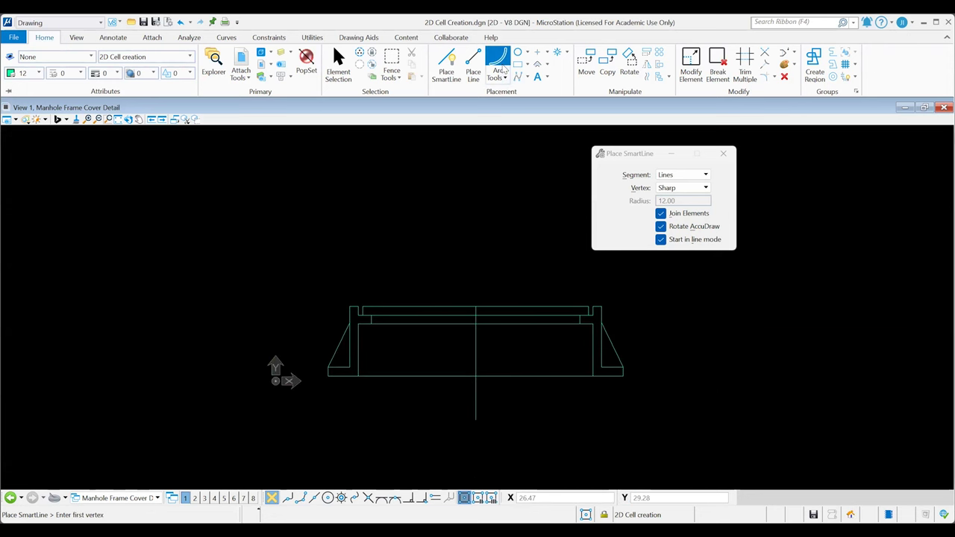
# Draw a Start, End, Mid arc of radius 17 between the inner top line's ends, sweeping downward
pyautogui.click(498, 60)
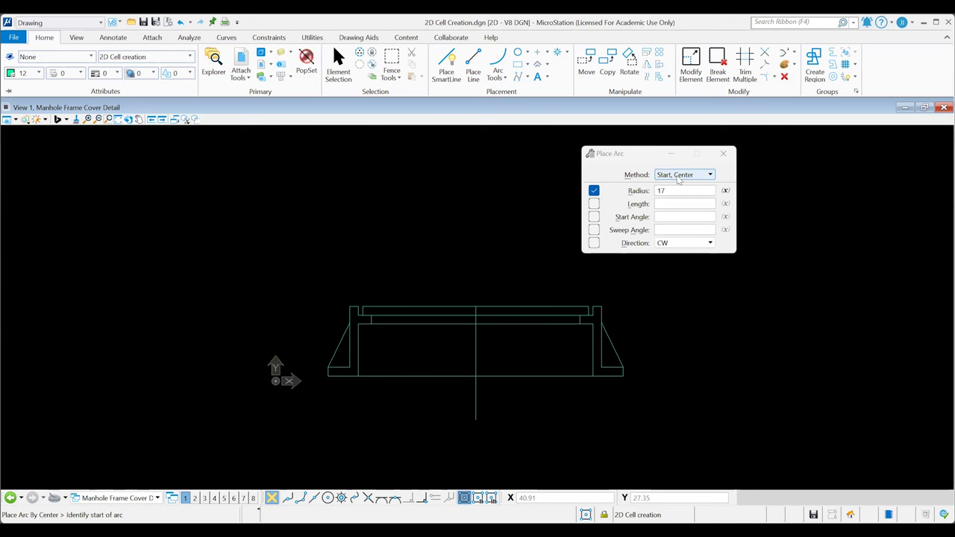
pyautogui.click(679, 177)
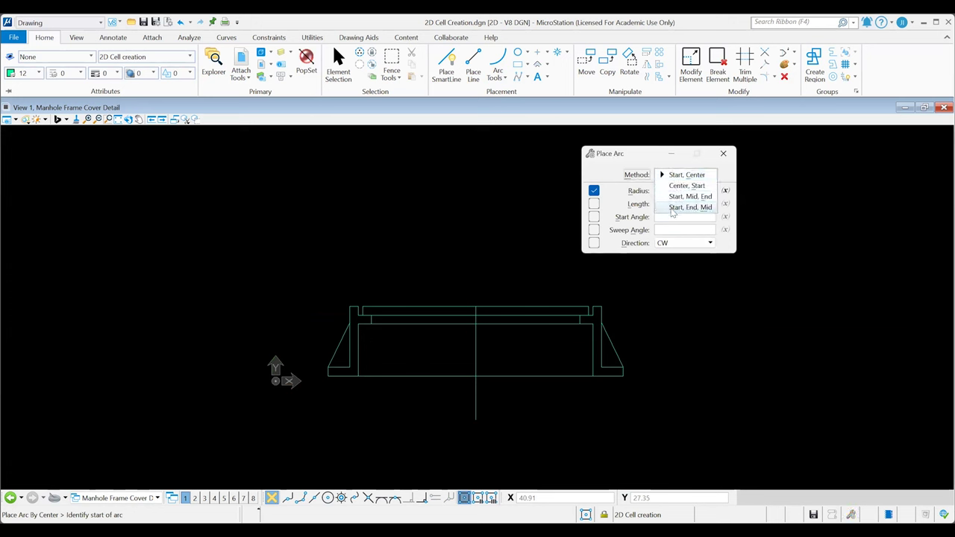
pyautogui.click(689, 207)
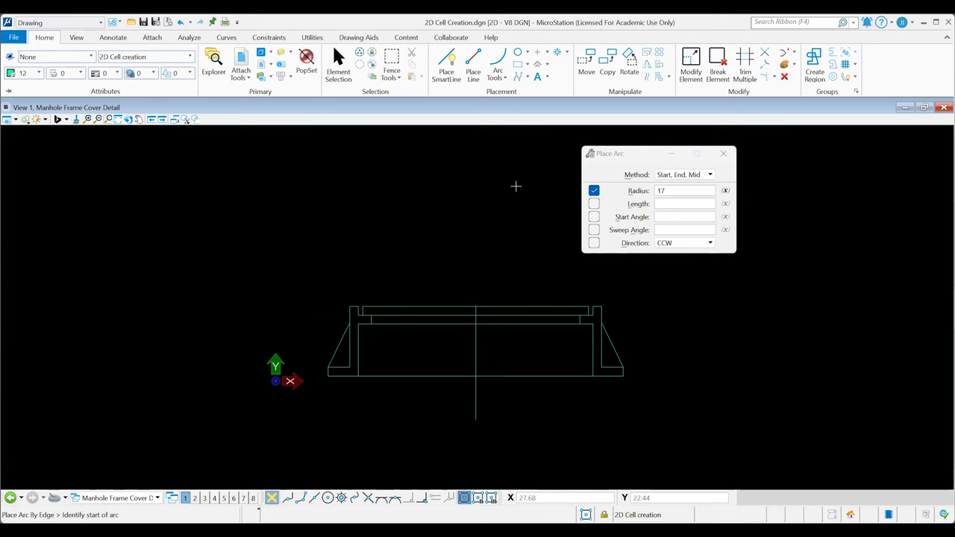
pyautogui.click(677, 174)
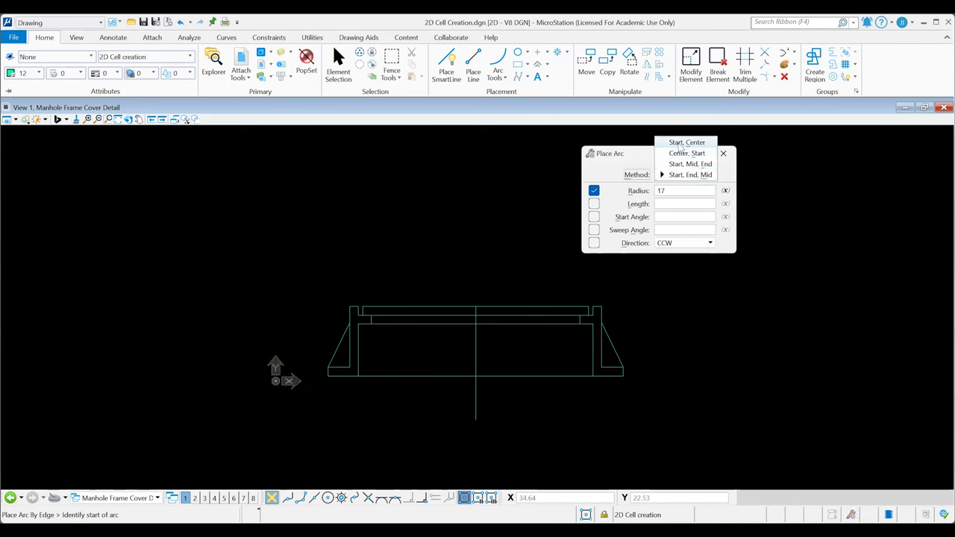
pyautogui.click(609, 164)
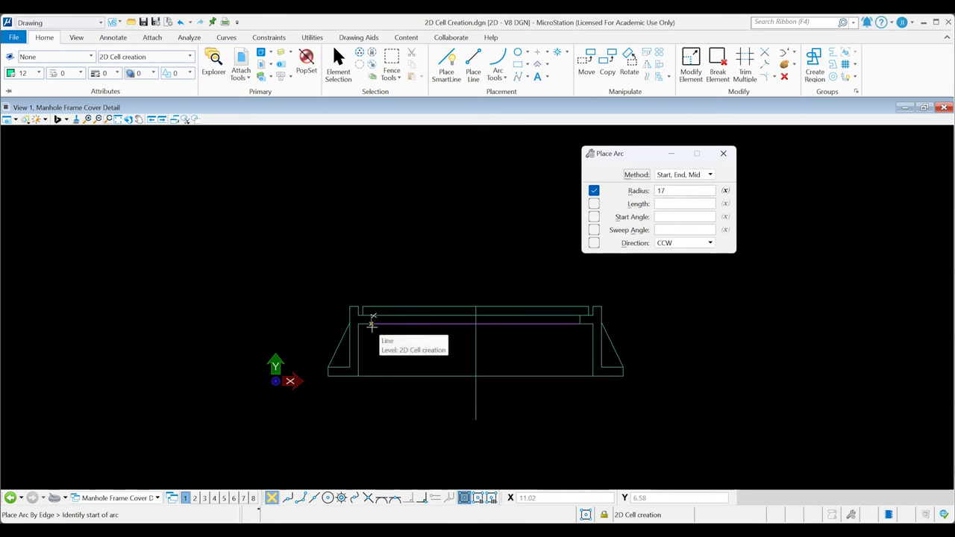
pyautogui.click(371, 325)
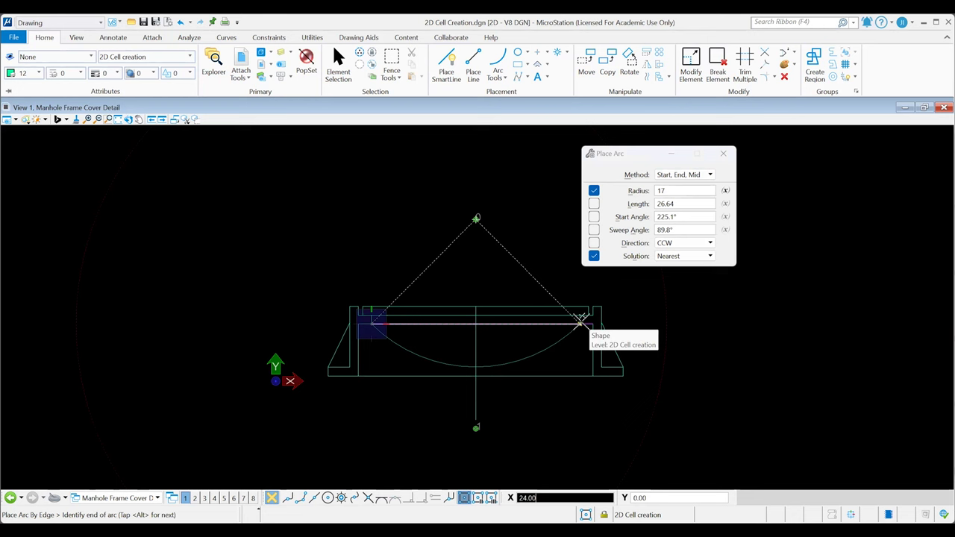
pyautogui.click(579, 320)
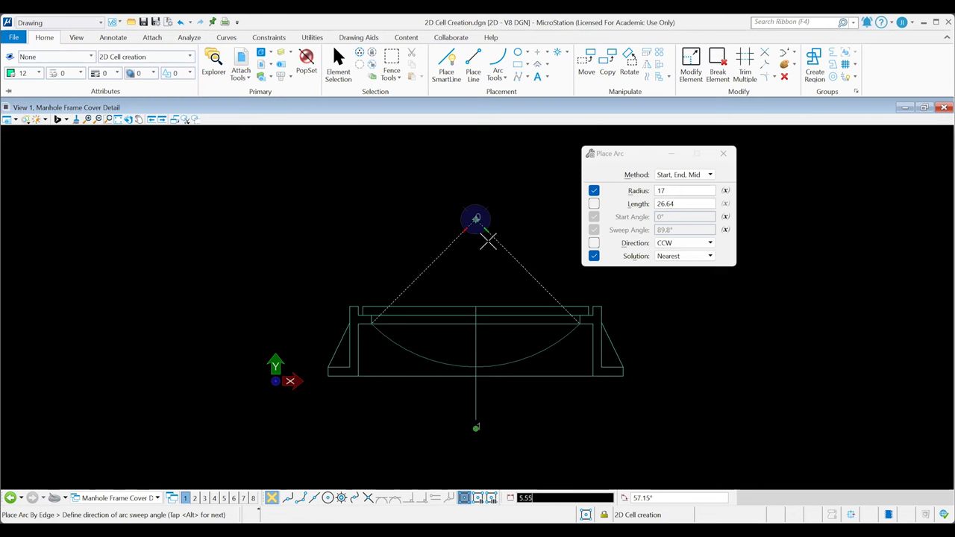
pyautogui.click(480, 350)
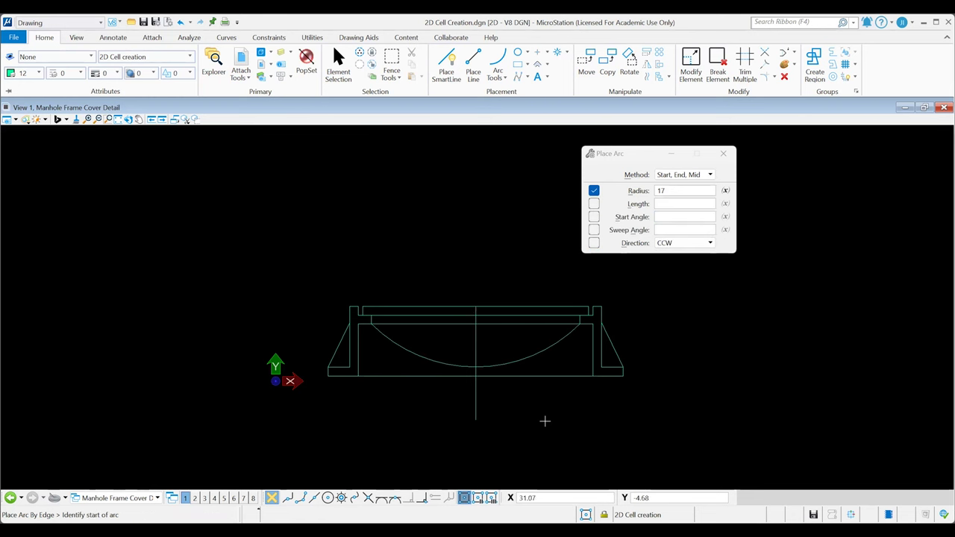
pyautogui.scroll(-2, 545, 421)
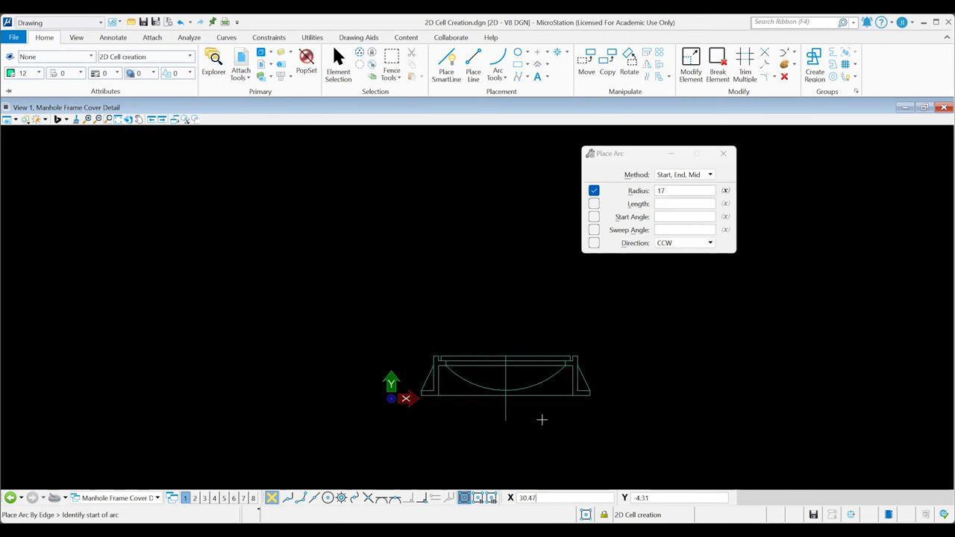
pyautogui.scroll(2, 530, 391)
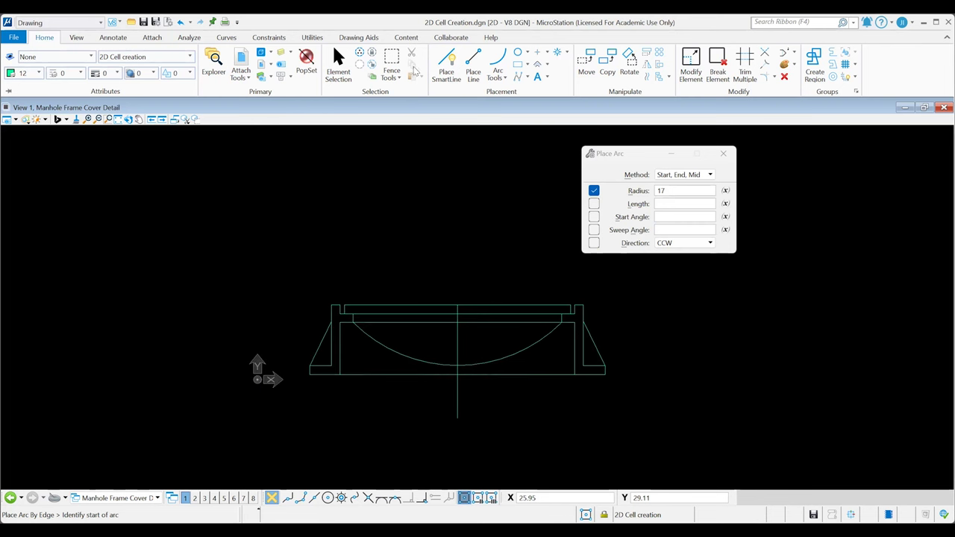
pyautogui.click(350, 66)
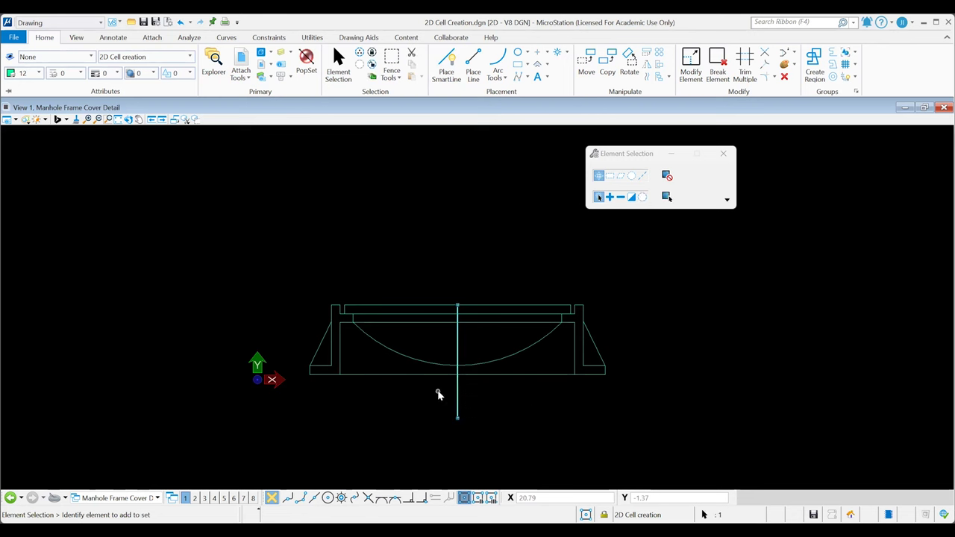
# Delete the selected vertical centre line and nudge the view slightly up and left
pyautogui.press('Delete')
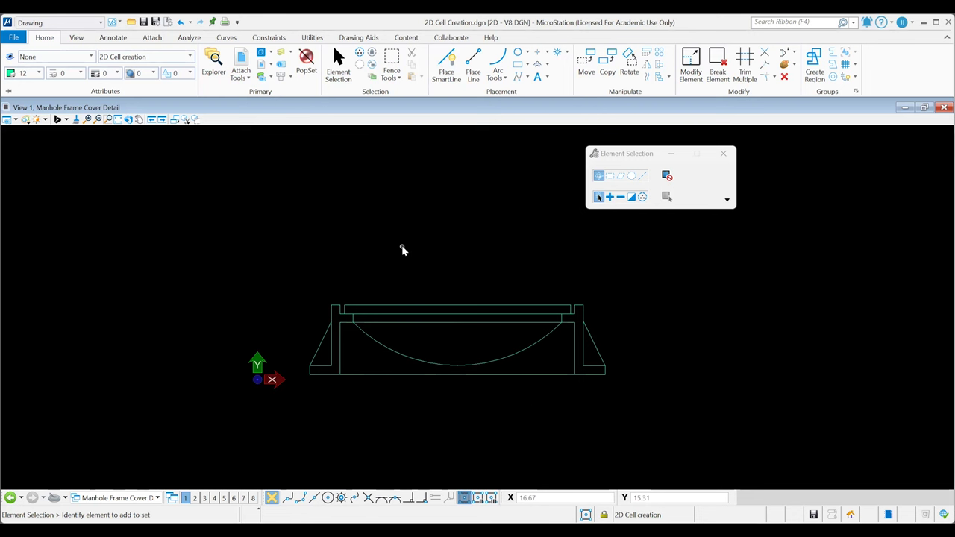
pyautogui.scroll(-2, 401, 249)
pyautogui.scroll(2, 448, 270)
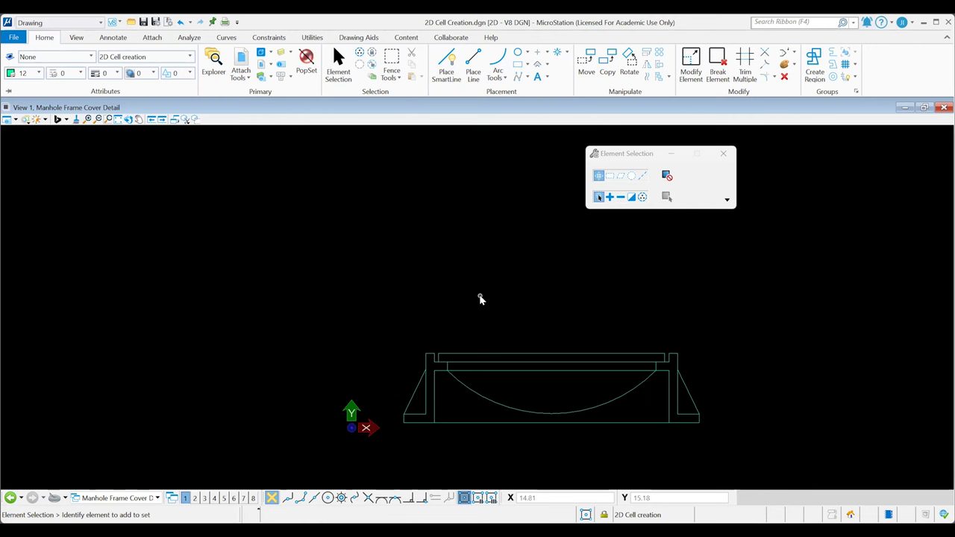
pyautogui.moveTo(481, 299); pyautogui.dragTo(475, 289, button='middle')
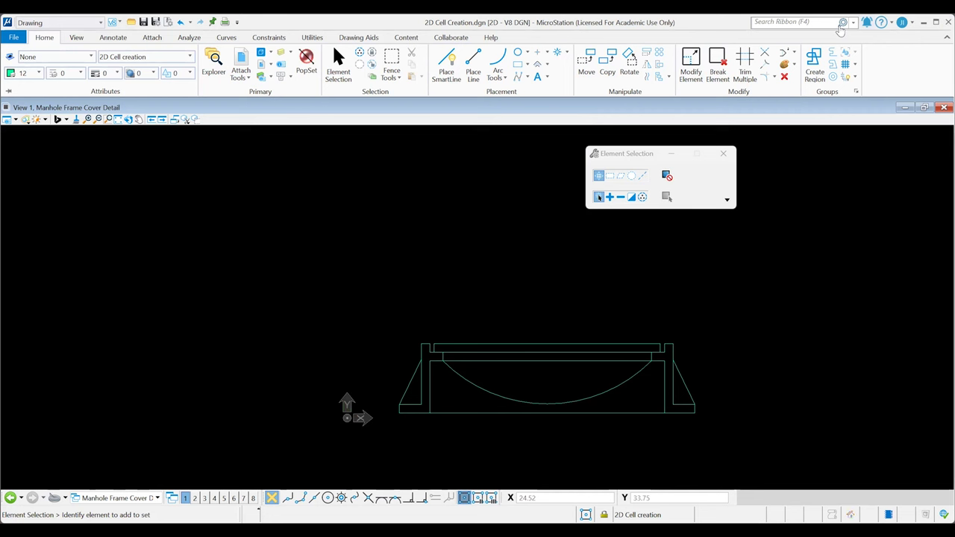
# Place a diameter-20 circle centred at the frame's top-left corner
pyautogui.click(517, 52)
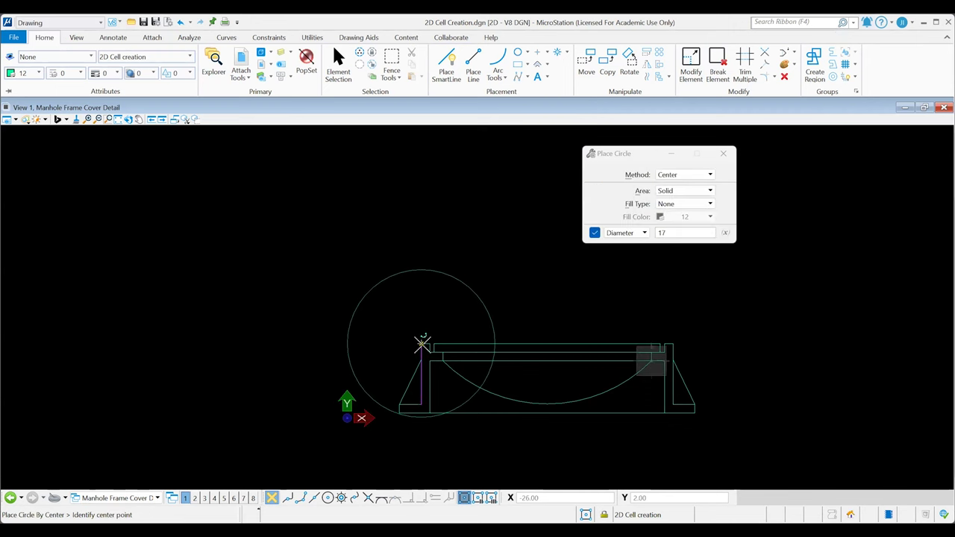
pyautogui.click(689, 179)
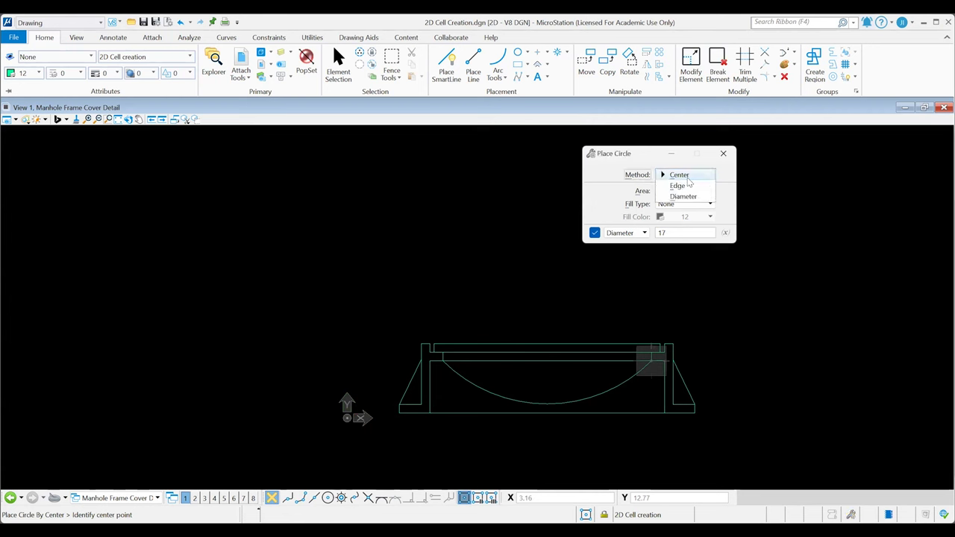
pyautogui.click(629, 156)
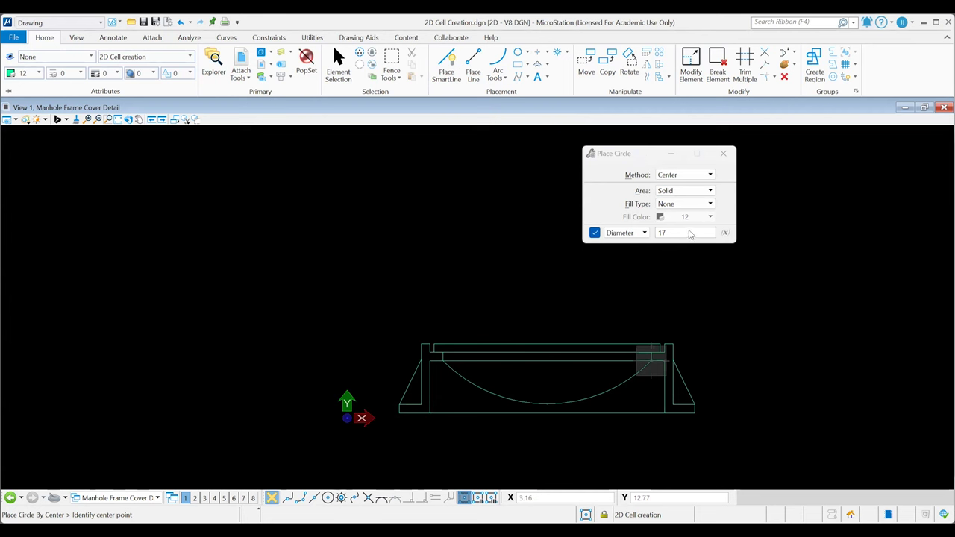
pyautogui.moveTo(690, 234); pyautogui.dragTo(645, 232)
pyautogui.write('20')
pyautogui.press('Tab')
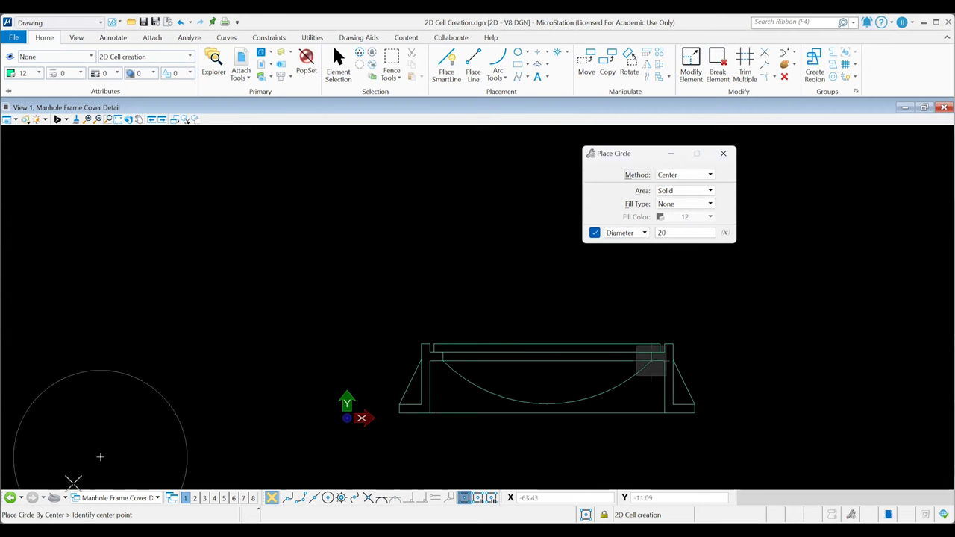
pyautogui.click(419, 341)
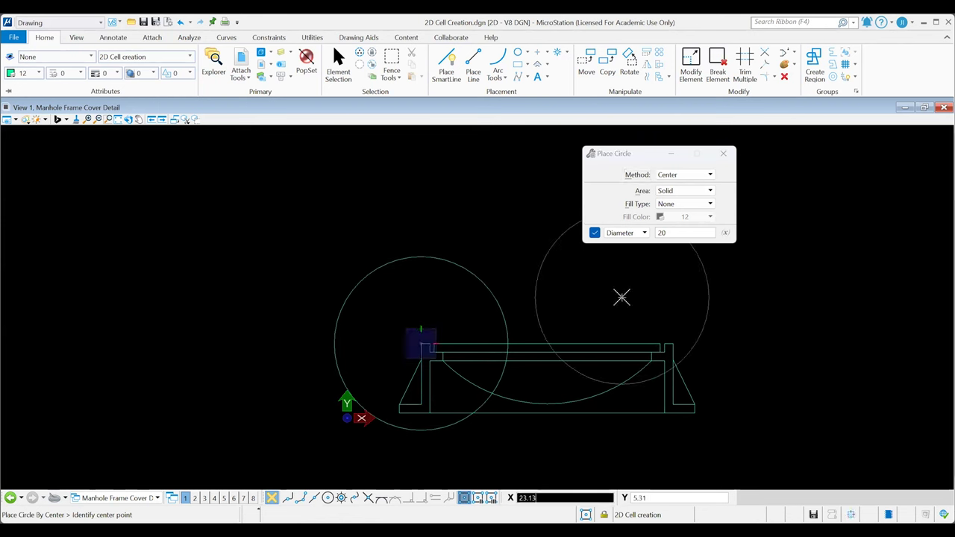
pyautogui.press('Escape')
# Move the new circle 27 units to the left of the frame corner
pyautogui.click(494, 299)
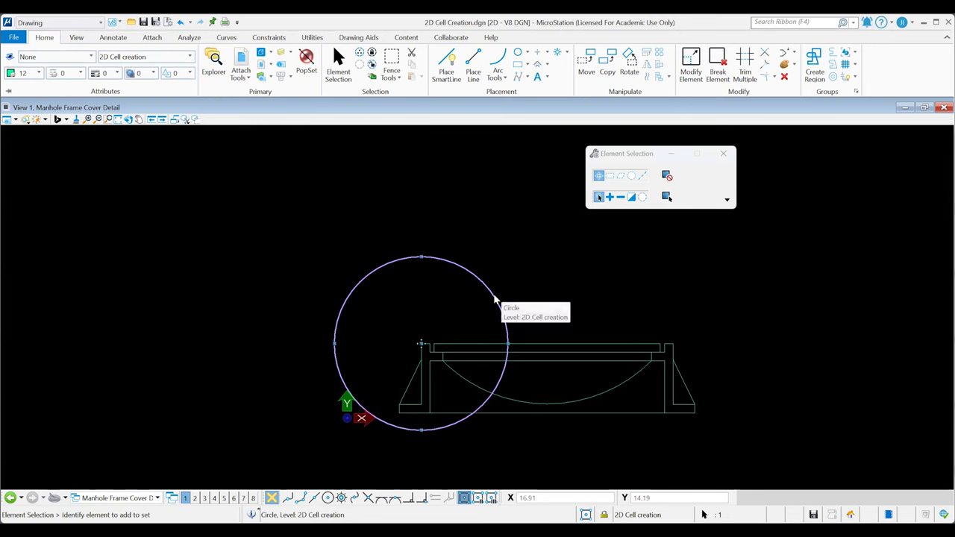
pyautogui.rightClick(494, 298)
pyautogui.click(536, 89)
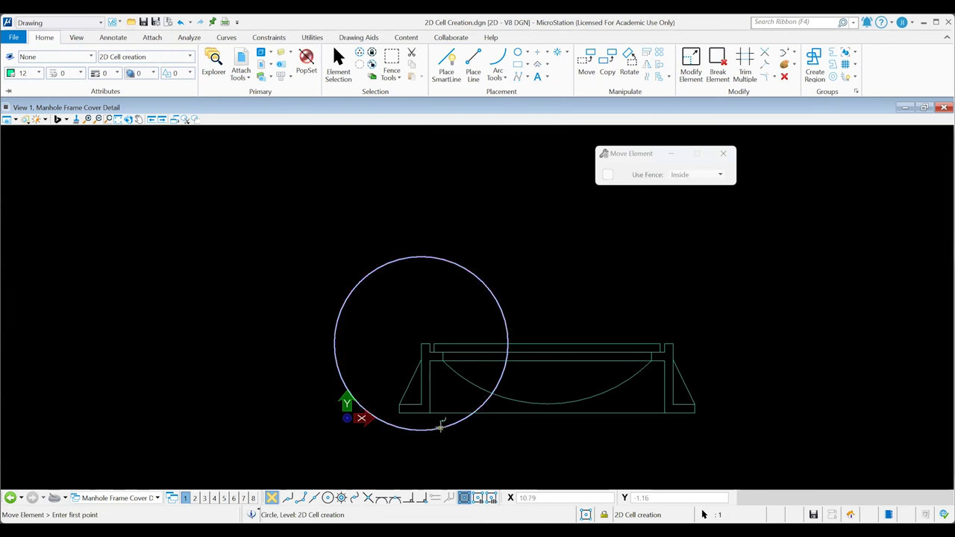
pyautogui.click(421, 344)
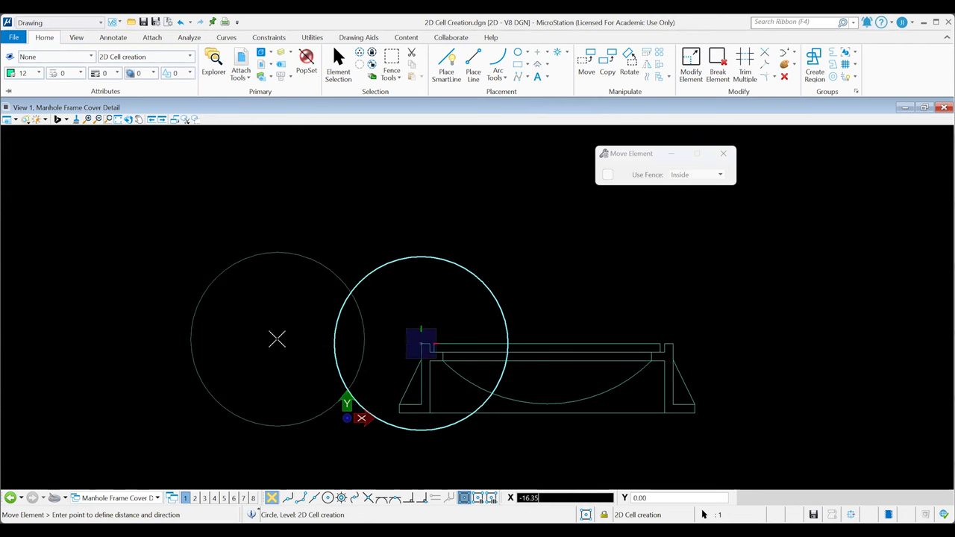
pyautogui.write('27')
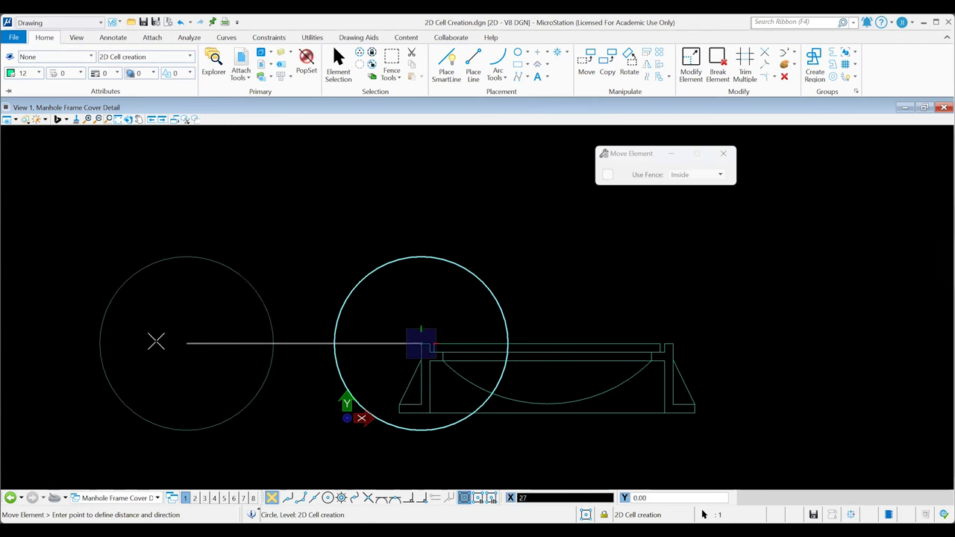
pyautogui.click(156, 341)
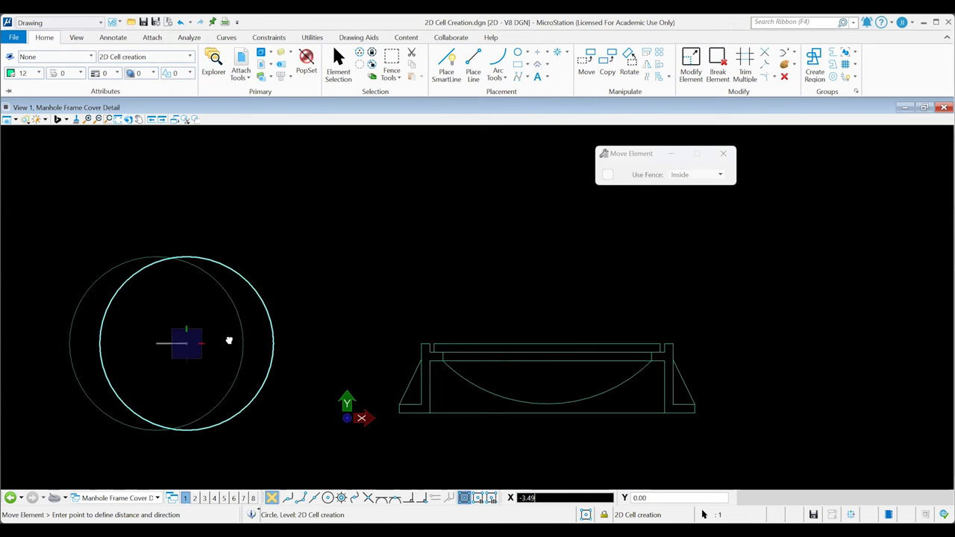
pyautogui.rightClick(397, 404)
pyautogui.moveTo(297, 441)
pyautogui.mouseDown(button='middle')
pyautogui.moveTo(397, 404)
pyautogui.moveTo(430, 407)
pyautogui.mouseUp(button='middle')
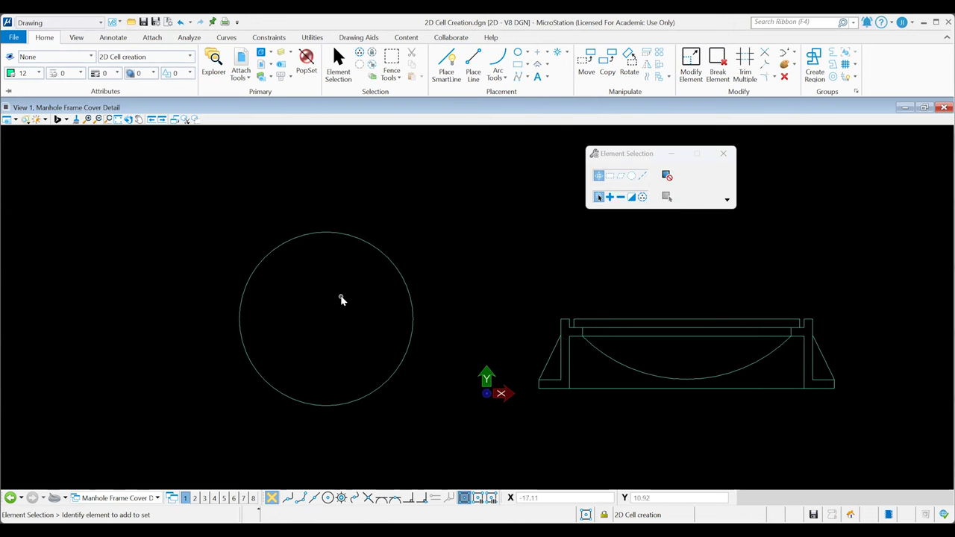
pyautogui.click(518, 53)
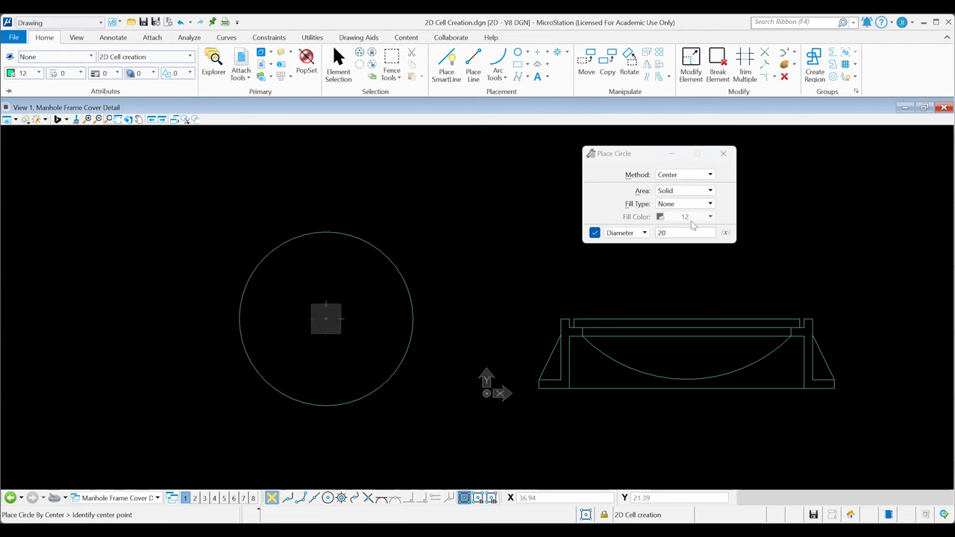
# Set the Place Circle diameter to 13 and turn on Multi-snap with Center Snap
pyautogui.doubleClick(658, 234)
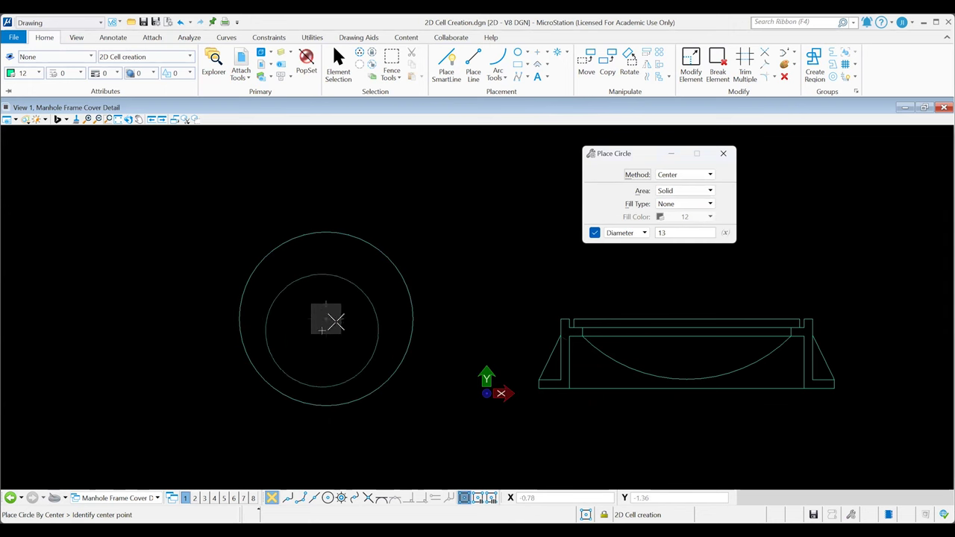
pyautogui.press('Escape')
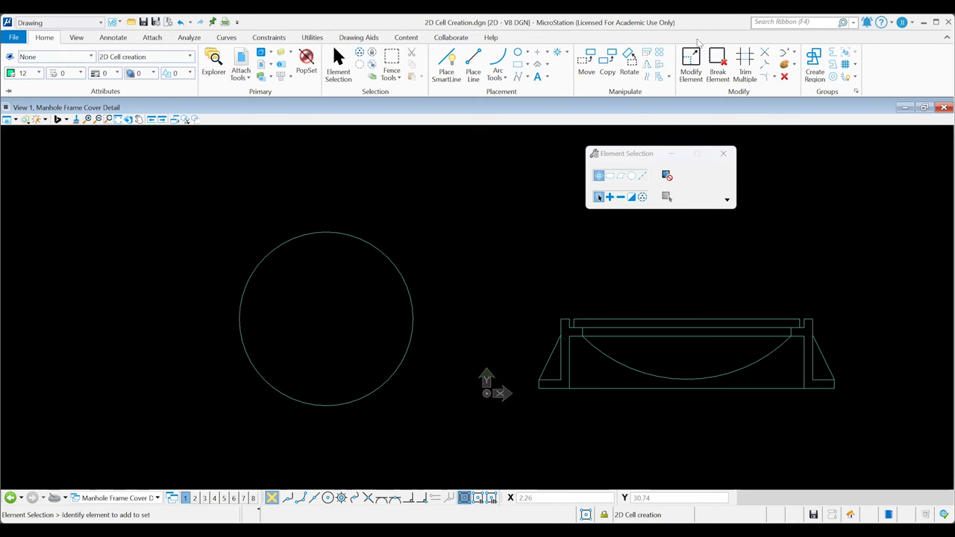
pyautogui.click(518, 52)
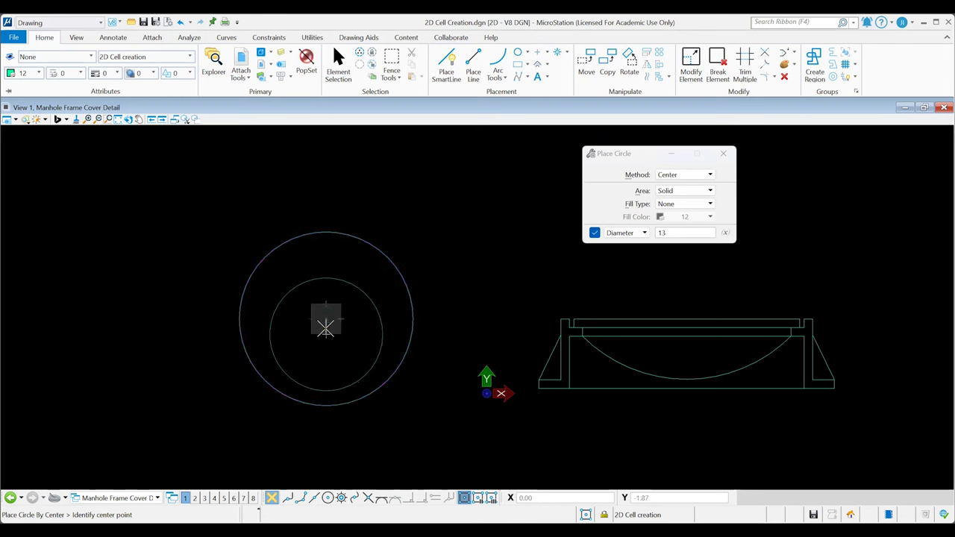
pyautogui.click(464, 498)
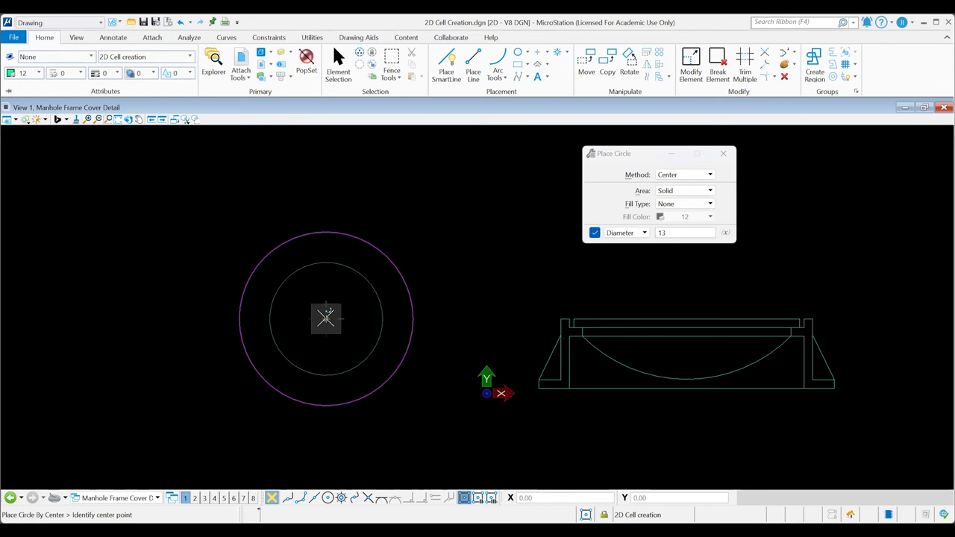
pyautogui.click(328, 498)
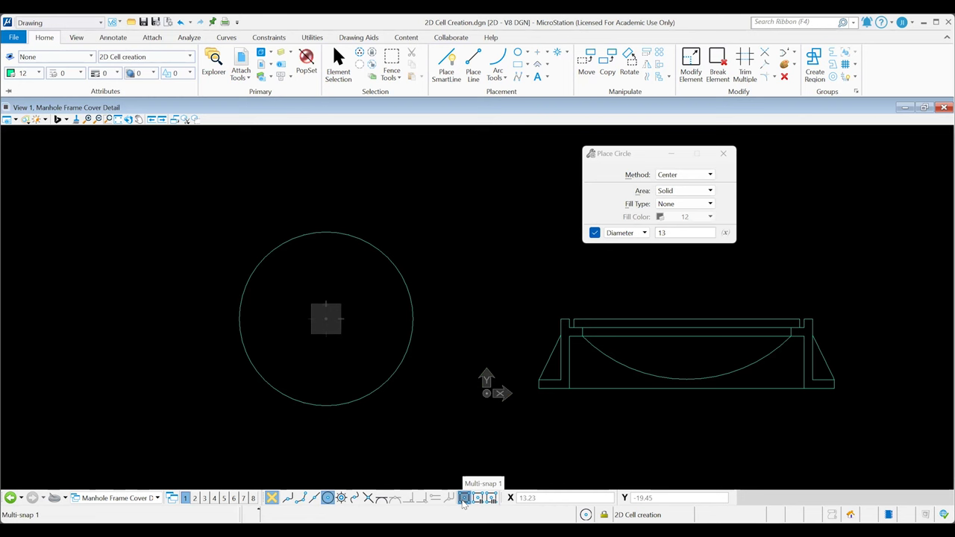
# Snap to the big circle's centre and place rings of diameter 13, 13.5, 14.5 and 17
pyautogui.click(327, 498)
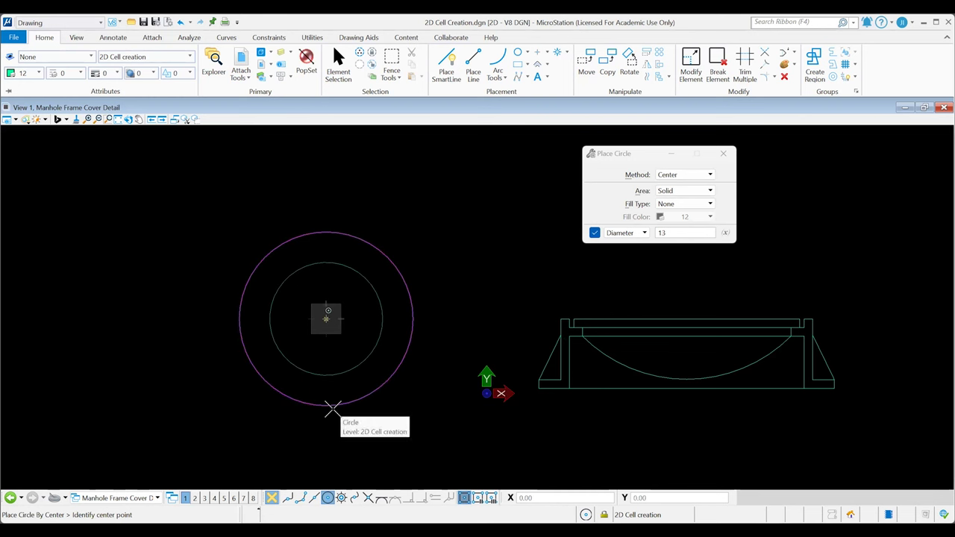
pyautogui.click(332, 408)
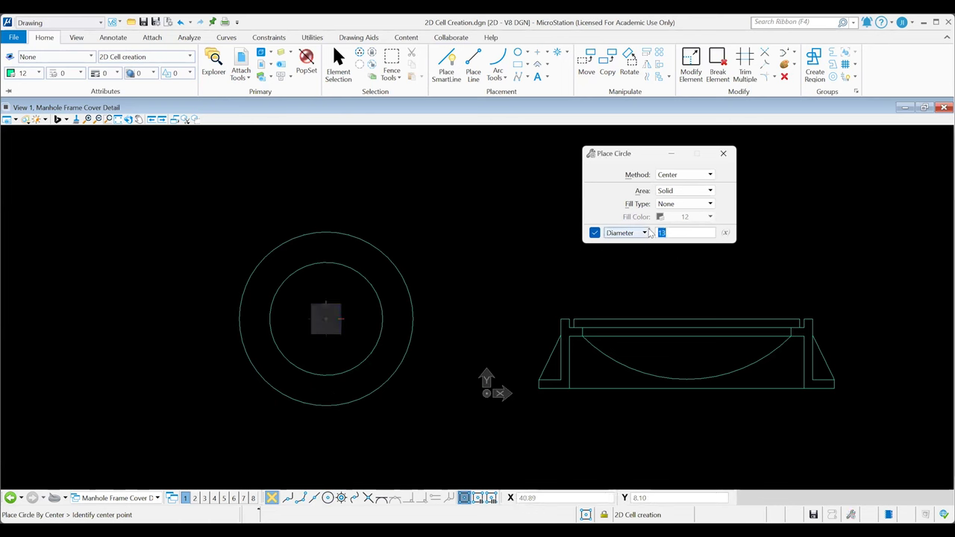
pyautogui.write('5')
pyautogui.press('Return')
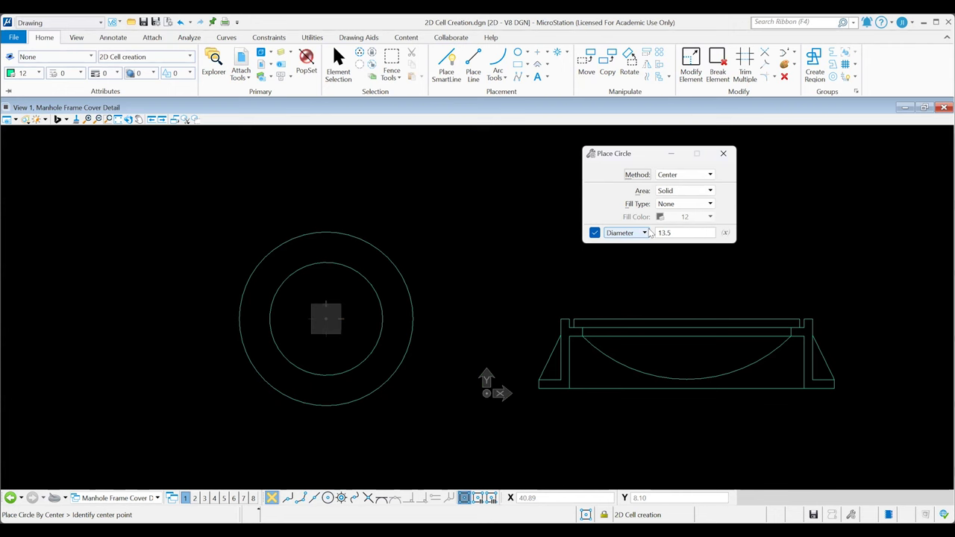
pyautogui.click(333, 406)
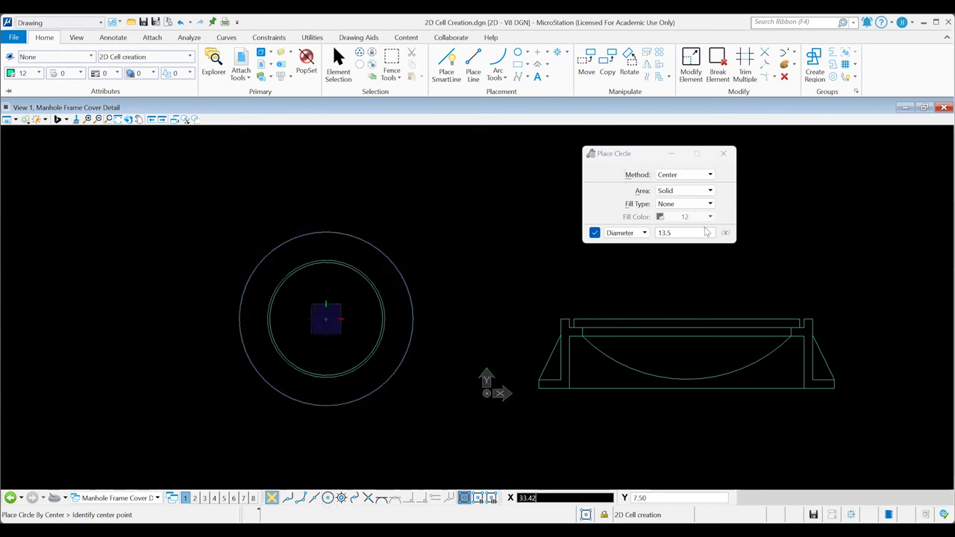
pyautogui.click(683, 232)
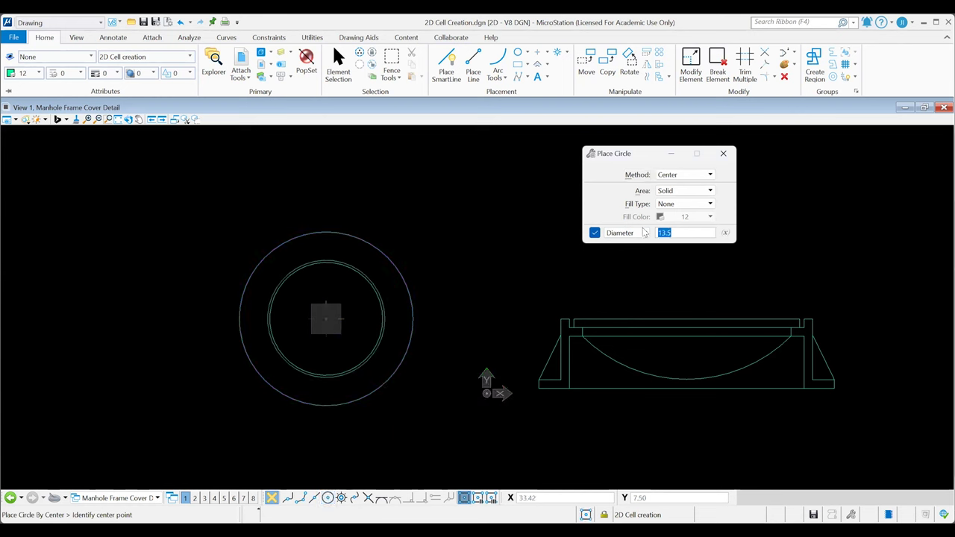
pyautogui.write('14.5')
pyautogui.click(331, 404)
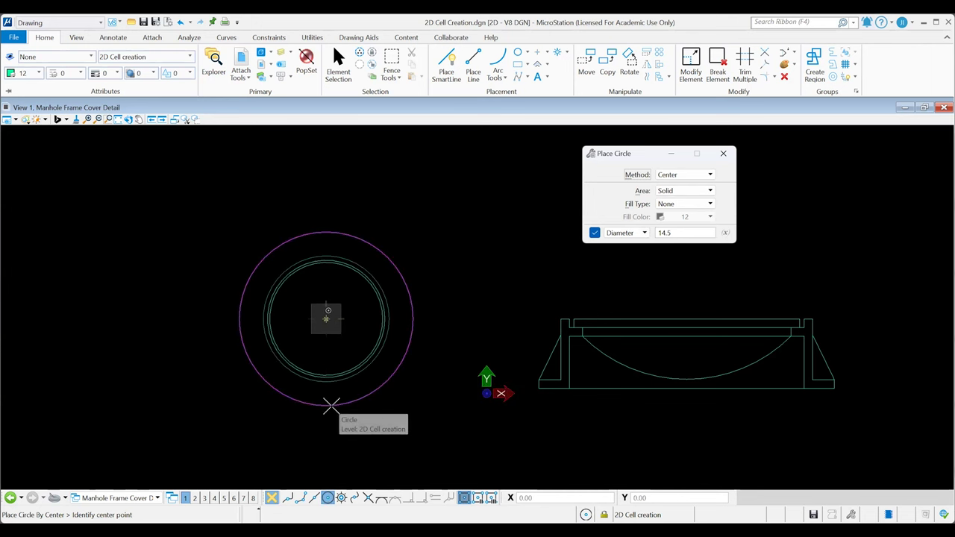
pyautogui.doubleClick(687, 236)
pyautogui.write('17')
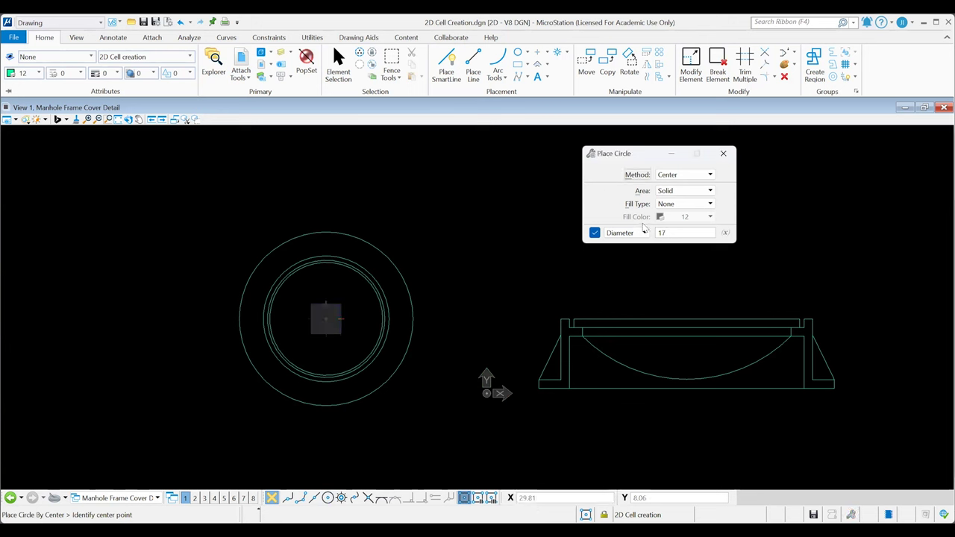
pyautogui.click(329, 498)
pyautogui.click(326, 405)
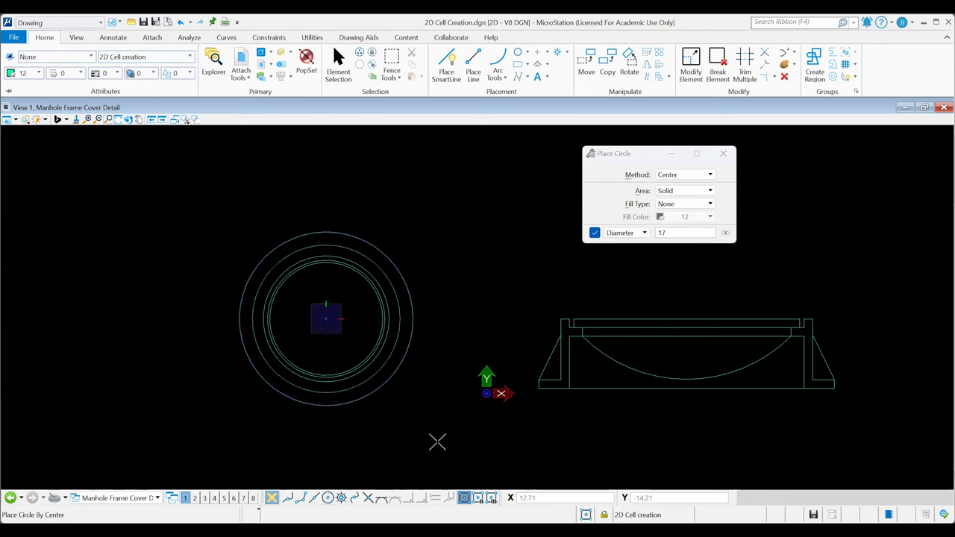
# Stop placing circles and review the file's three models in the Models list
pyautogui.press('Escape')
pyautogui.scroll(-2, 438, 447)
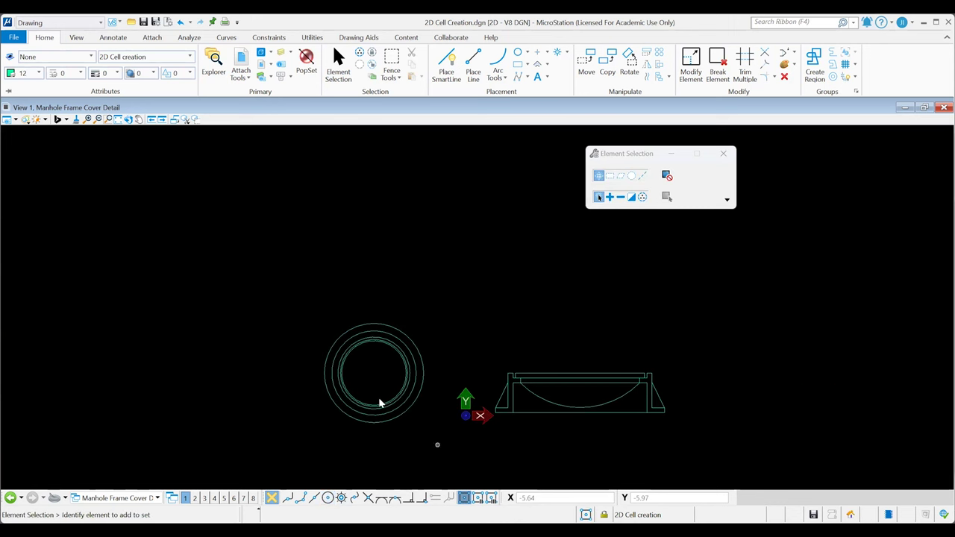
pyautogui.moveTo(437, 445); pyautogui.dragTo(382, 393, button='middle')
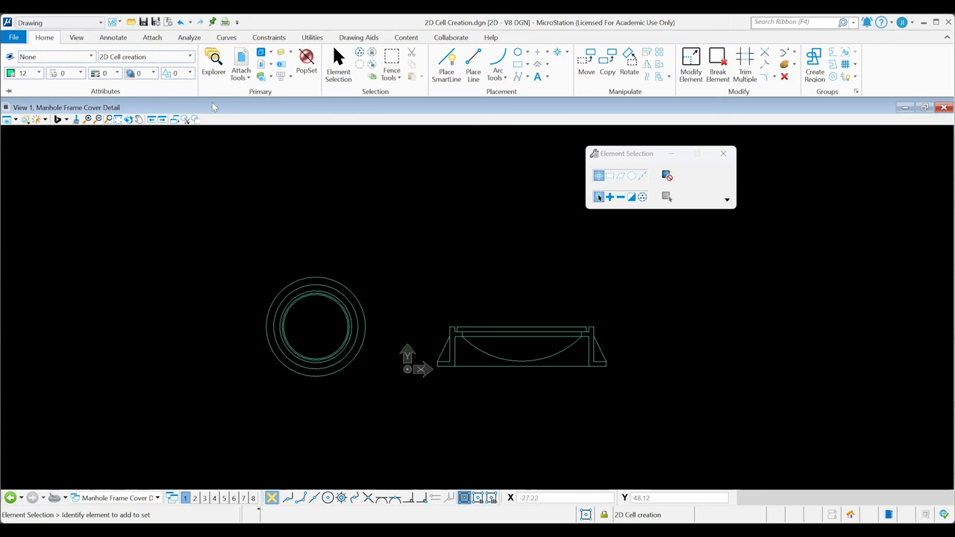
pyautogui.click(261, 52)
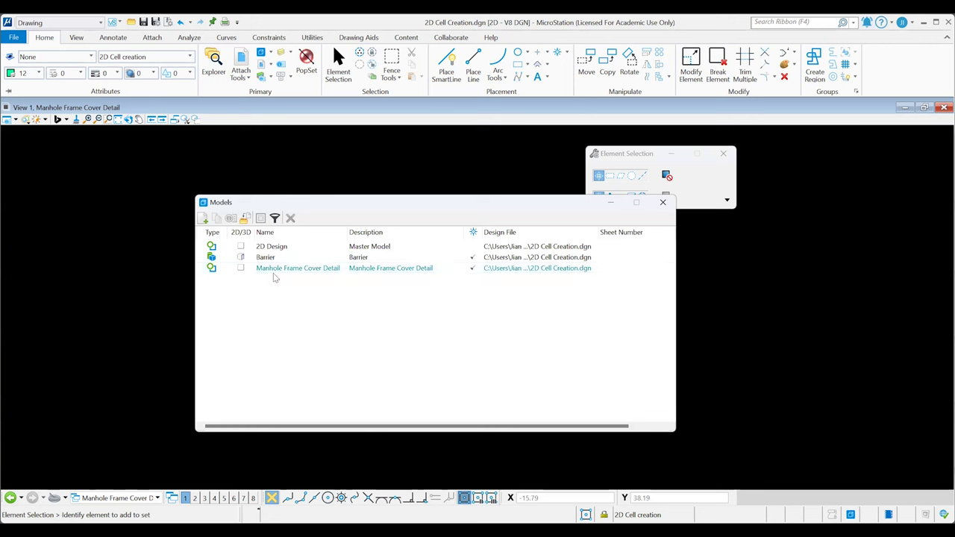
pyautogui.click(660, 203)
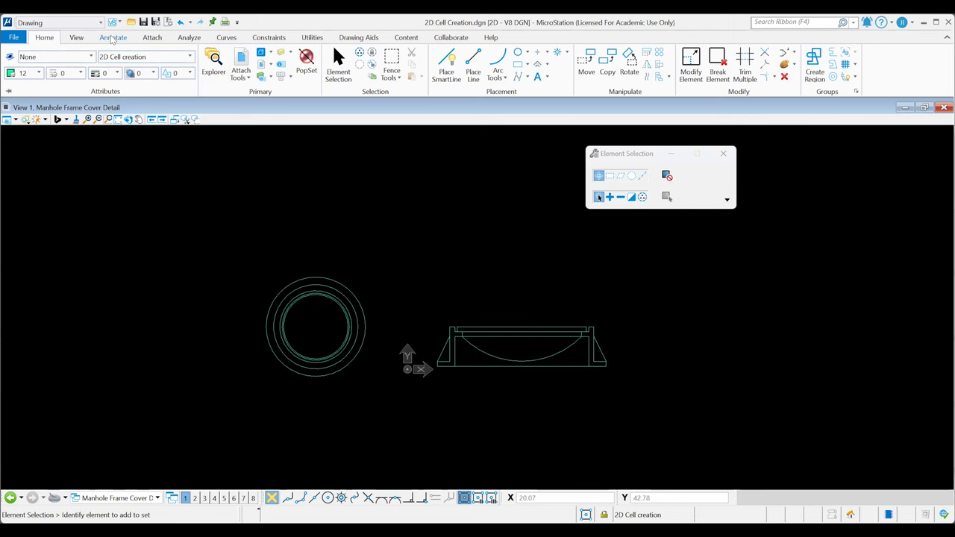
pyautogui.click(113, 37)
pyautogui.click(211, 64)
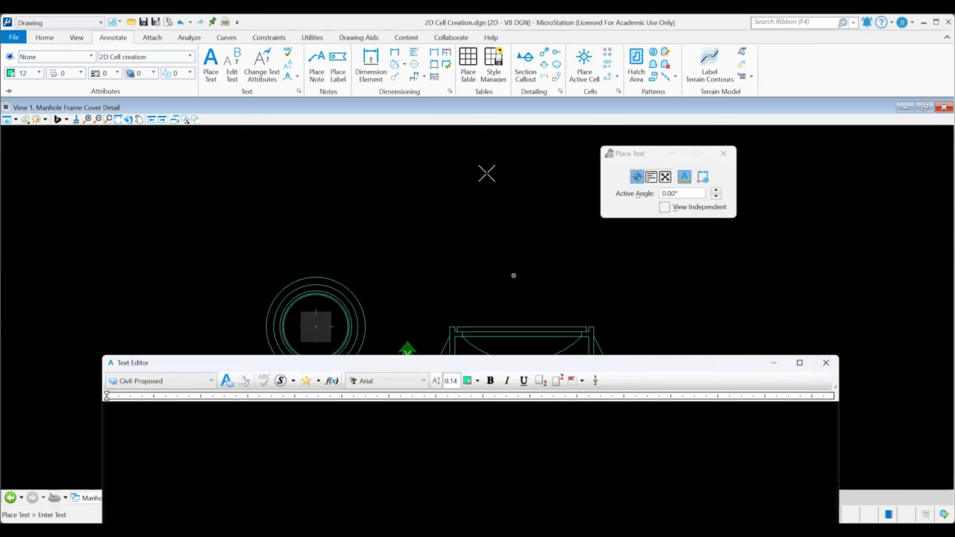
# Type 'Normal text editor' in the Text Editor and place it below the cover section
pyautogui.moveTo(485, 173); pyautogui.dragTo(459, 71, button='middle')
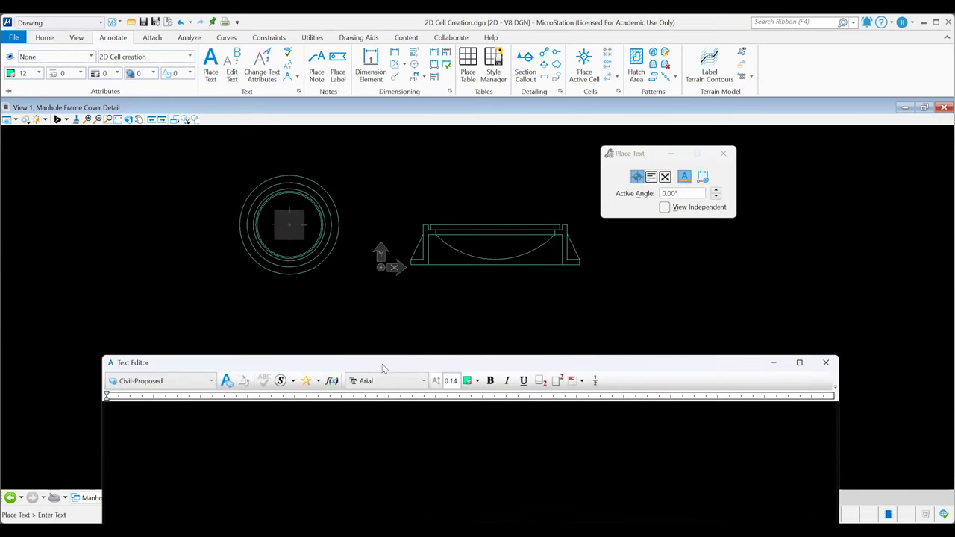
pyautogui.write('Normal text ed')
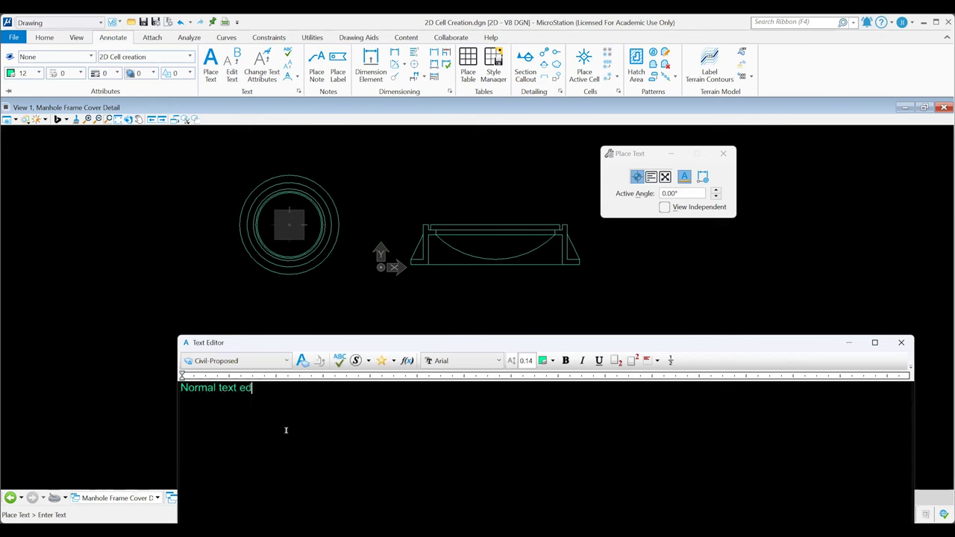
pyautogui.write('itor')
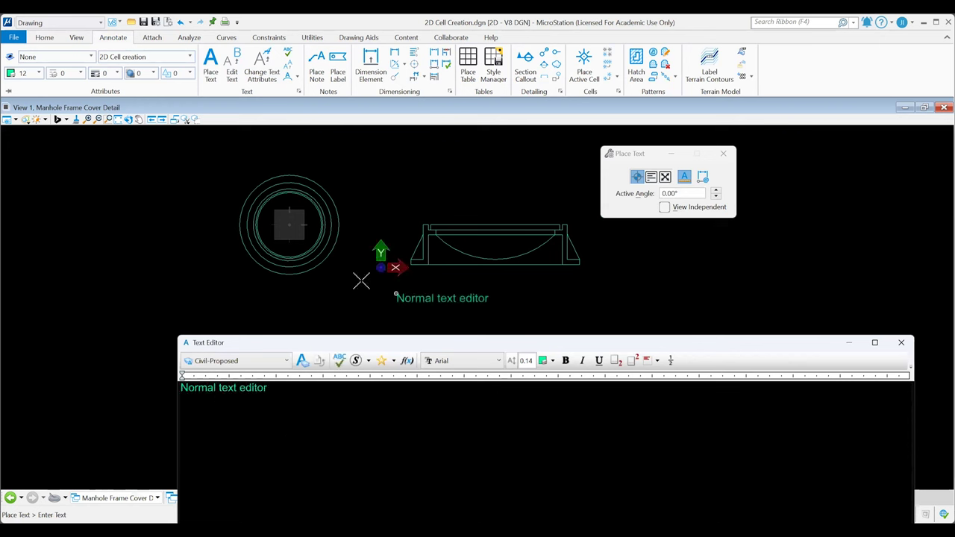
pyautogui.moveTo(394, 317); pyautogui.dragTo(378, 253, button='middle')
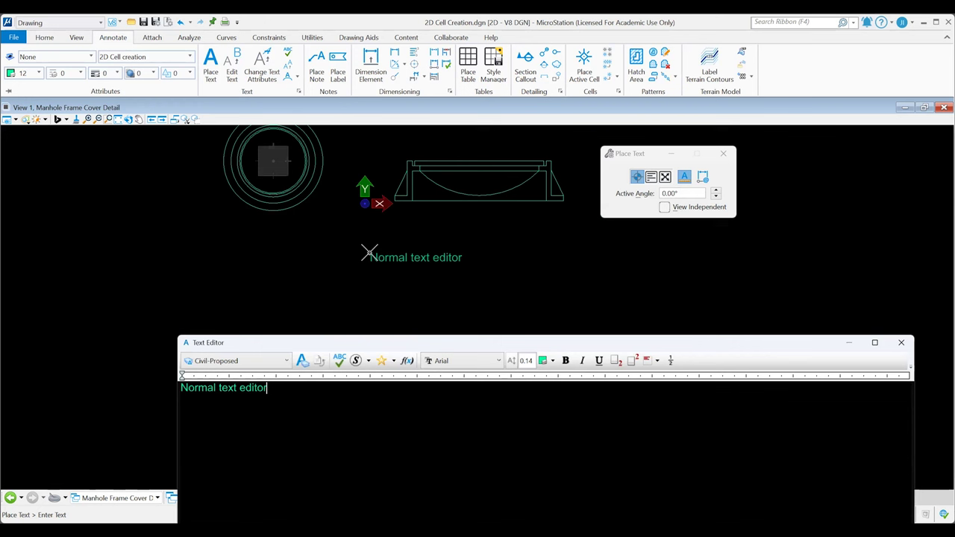
pyautogui.click(374, 256)
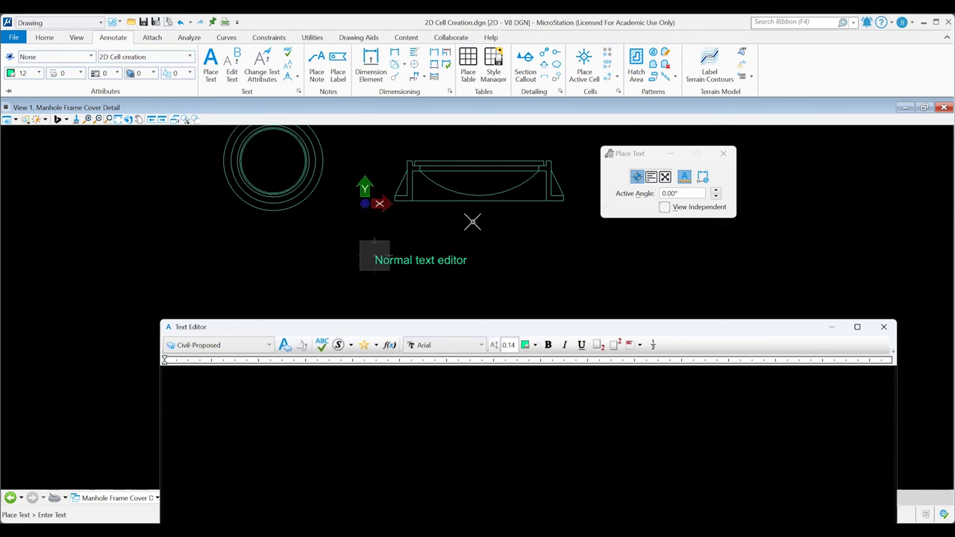
# Insert an upper-case Model Properties Name field, MANHOLE FRAME COVER DETAIL, below the label
pyautogui.click(390, 343)
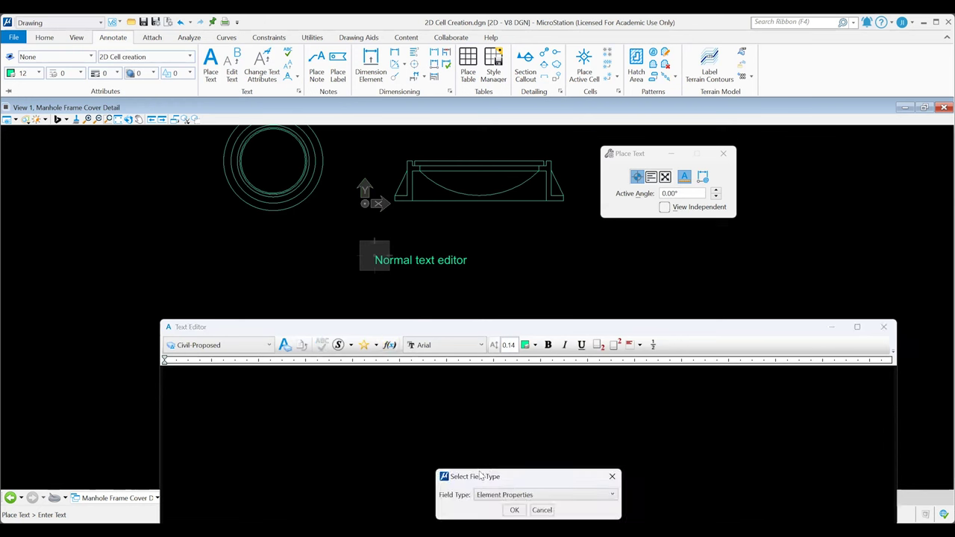
pyautogui.moveTo(481, 475); pyautogui.dragTo(364, 290)
pyautogui.click(417, 308)
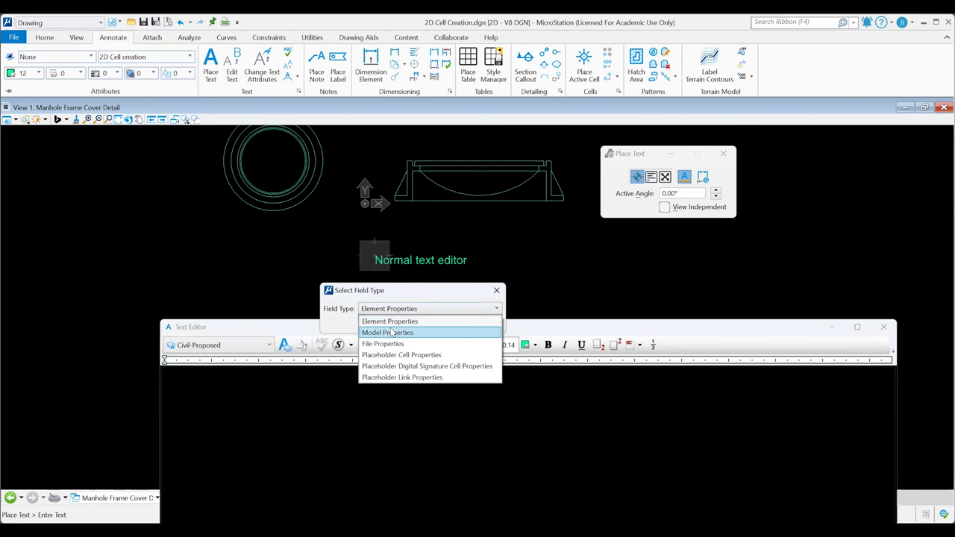
pyautogui.click(392, 332)
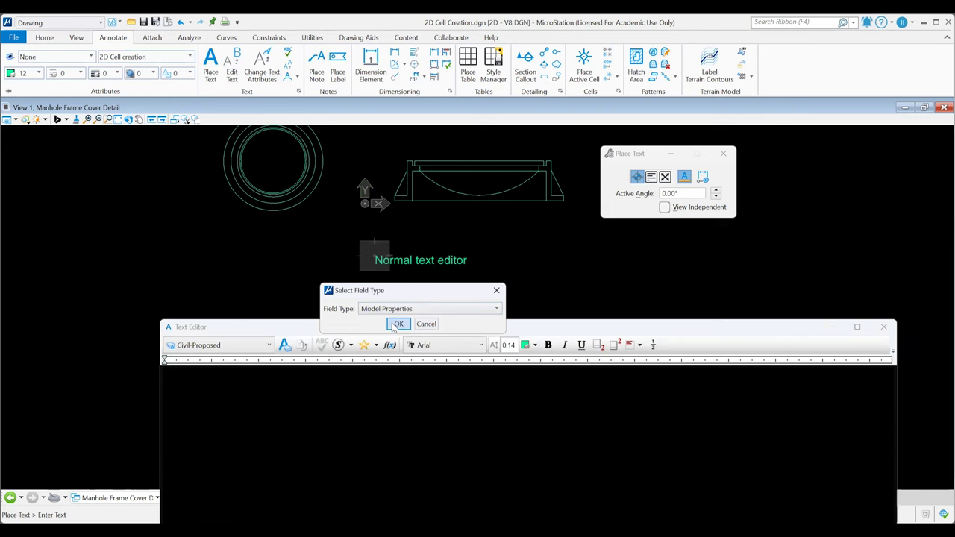
pyautogui.click(398, 324)
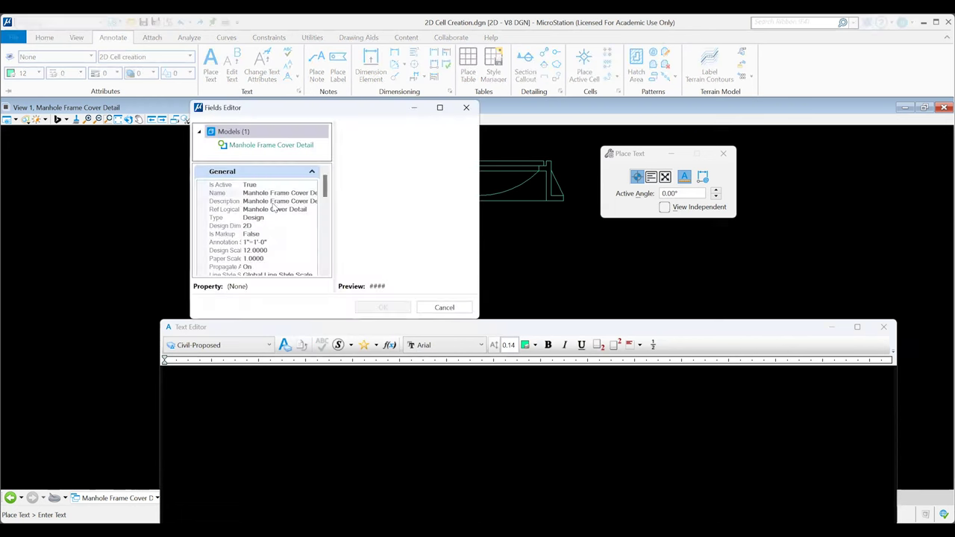
pyautogui.click(264, 192)
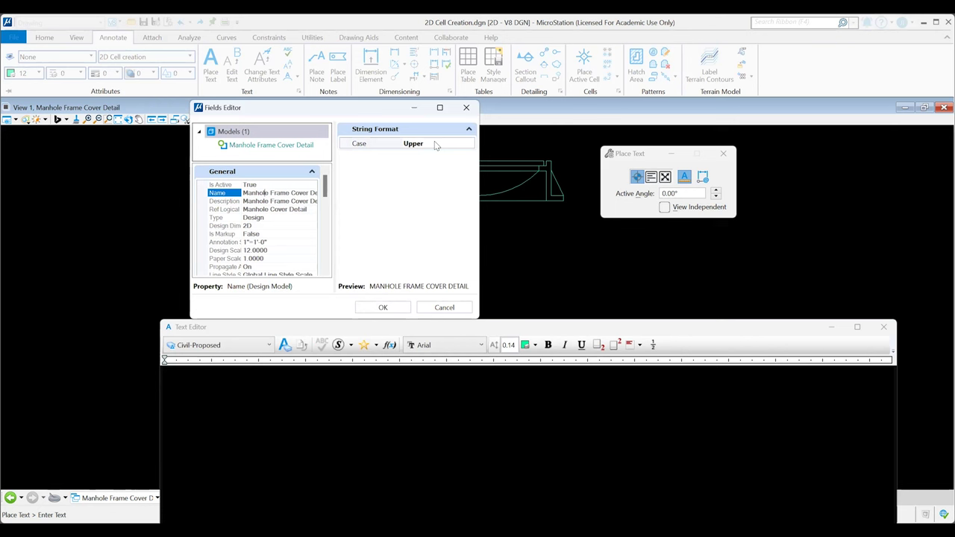
pyautogui.click(381, 306)
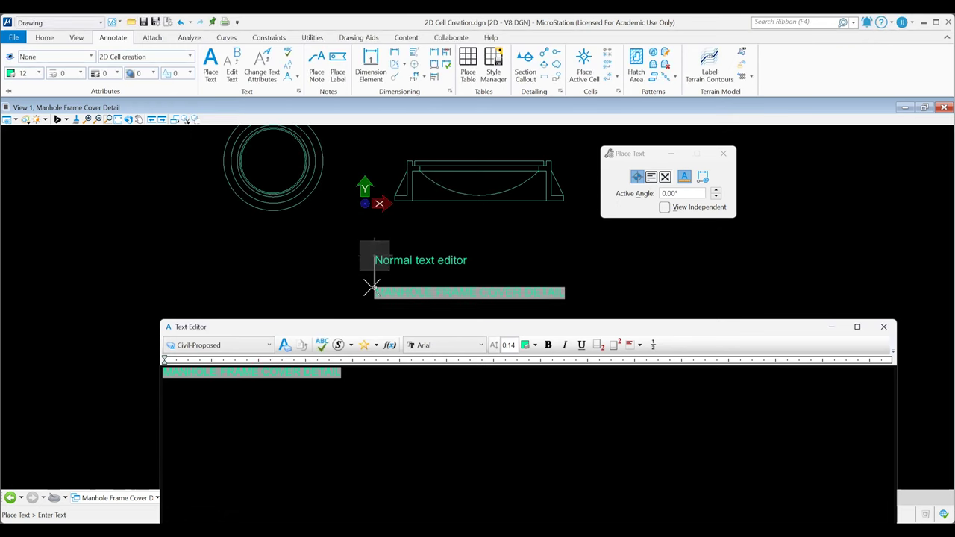
pyautogui.click(311, 281)
pyautogui.rightClick(831, 304)
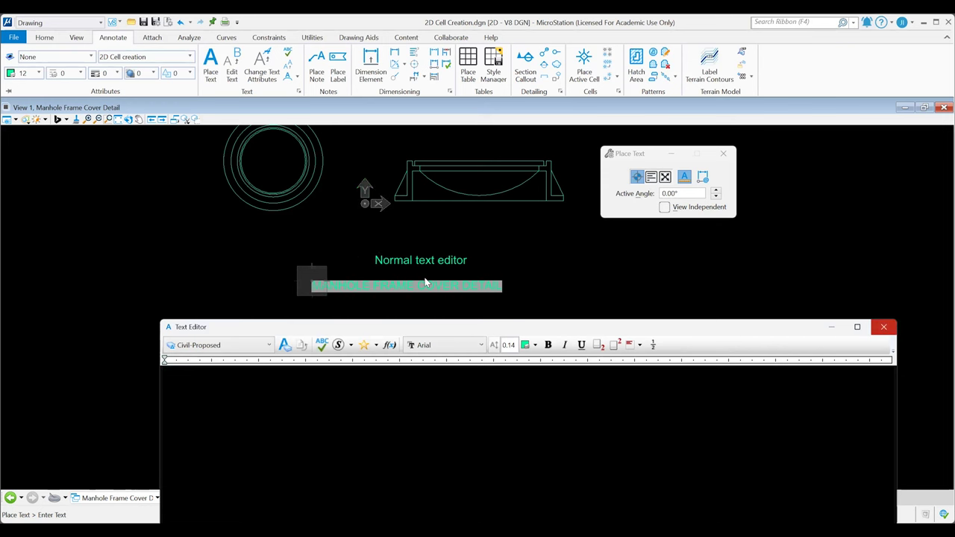
pyautogui.press('Escape')
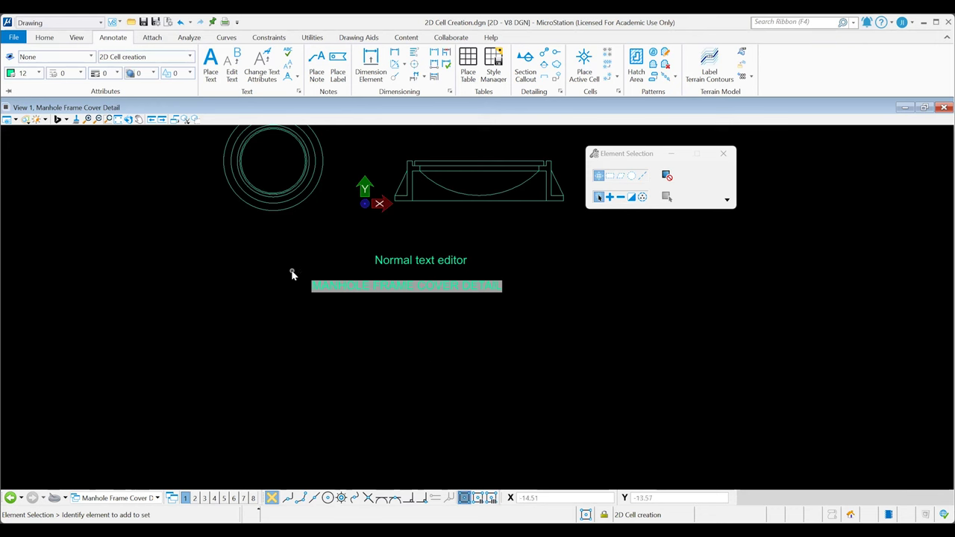
# Rename the Manhole Frame Cover Detail model to 'Manhole' from the Models list
pyautogui.moveTo(286, 276); pyautogui.dragTo(283, 287, button='middle')
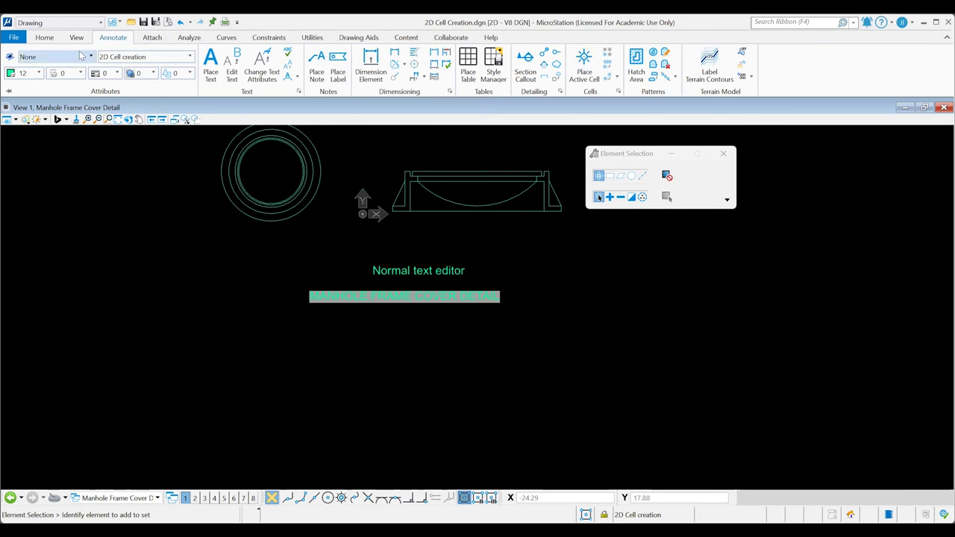
pyautogui.click(44, 38)
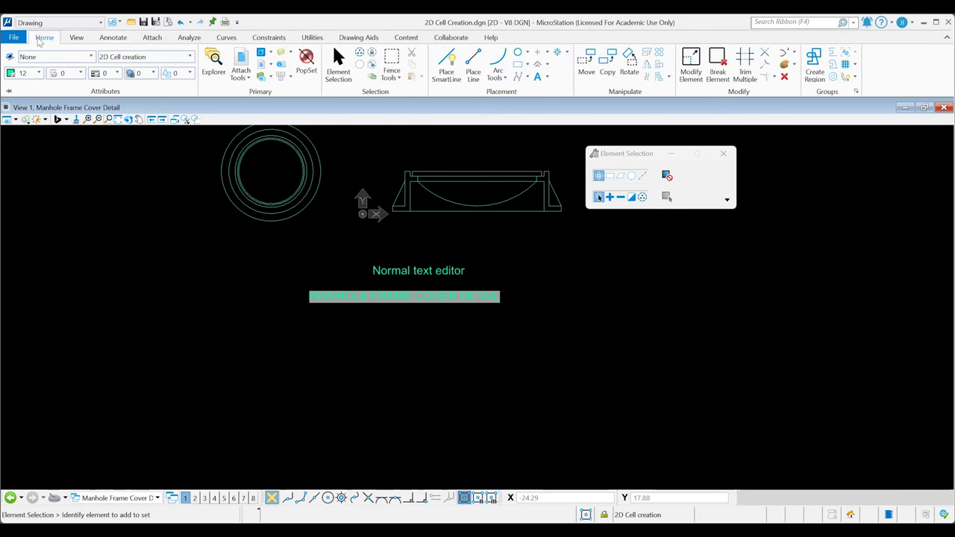
pyautogui.click(261, 54)
pyautogui.click(331, 270)
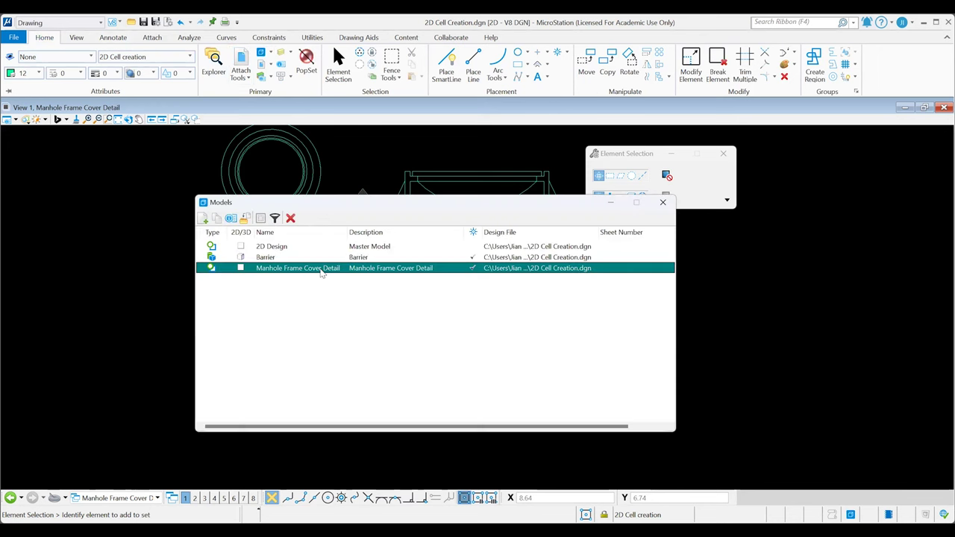
pyautogui.rightClick(330, 267)
pyautogui.click(352, 317)
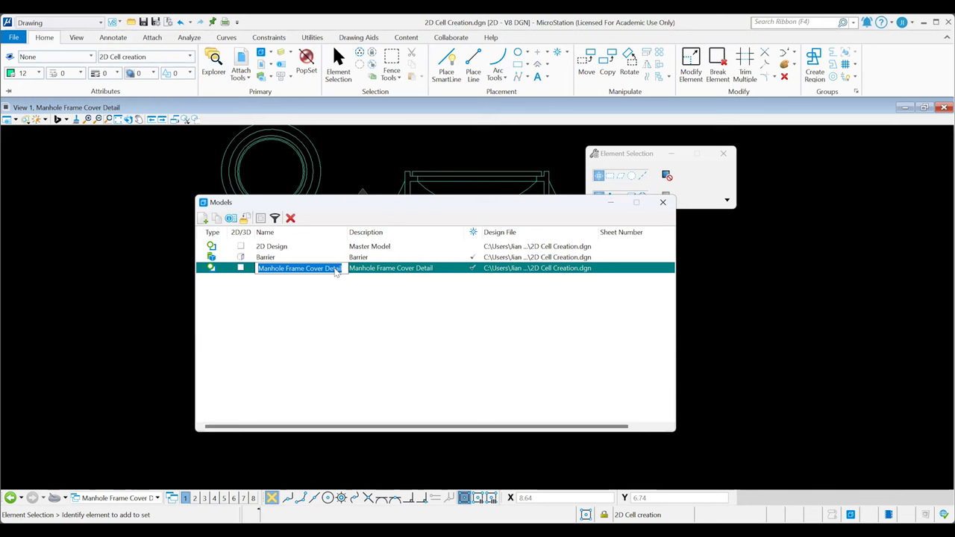
pyautogui.write('Manhole')
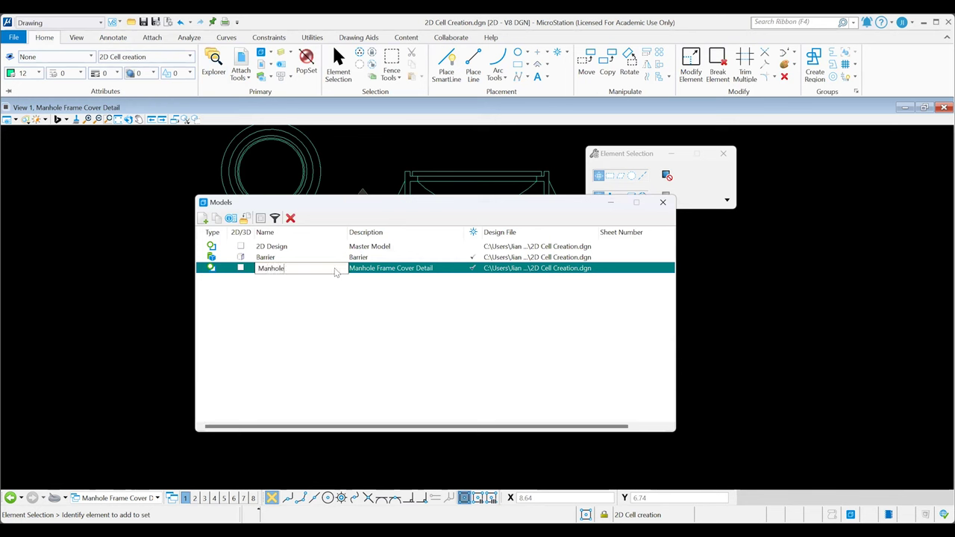
pyautogui.press('Return')
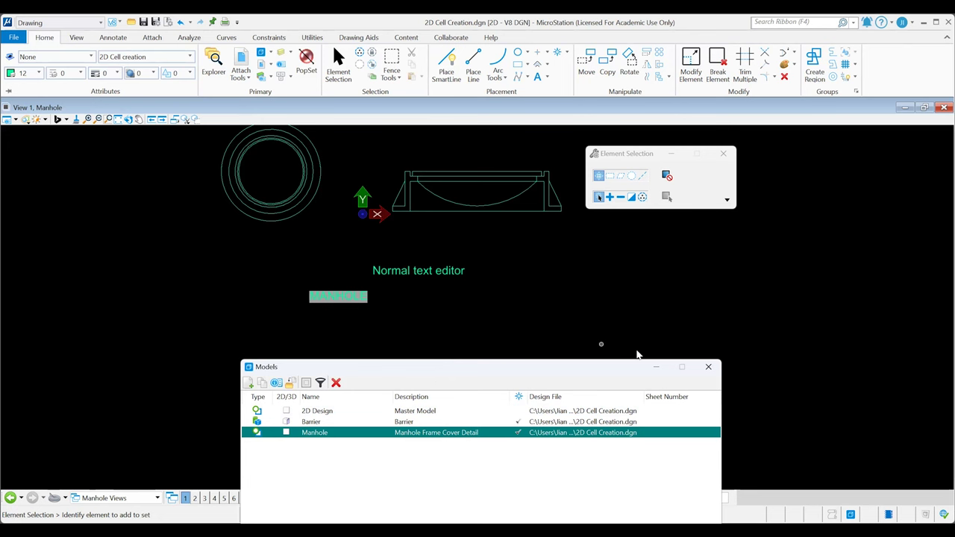
# Close the Models dialog and open the Cell Library dialog, moving it beside the drawing
pyautogui.click(708, 368)
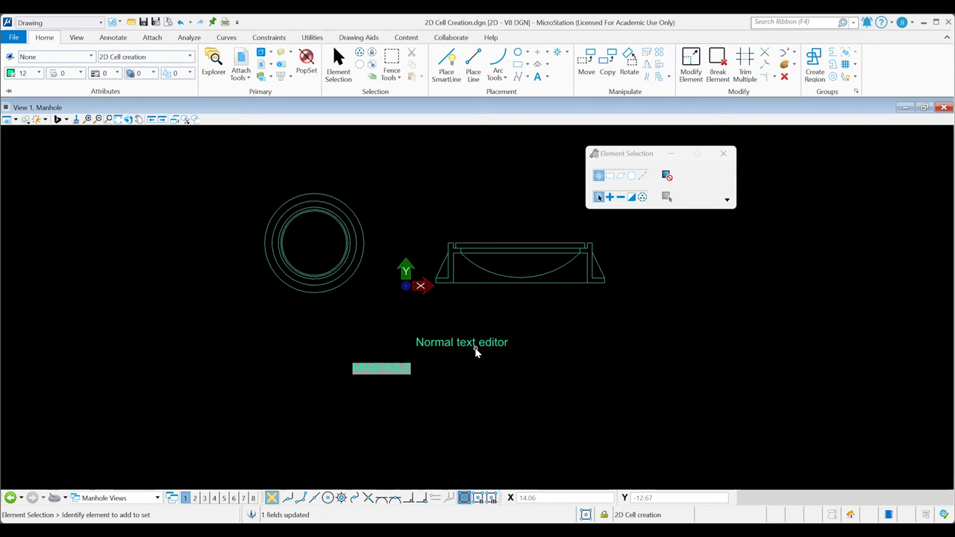
pyautogui.click(110, 39)
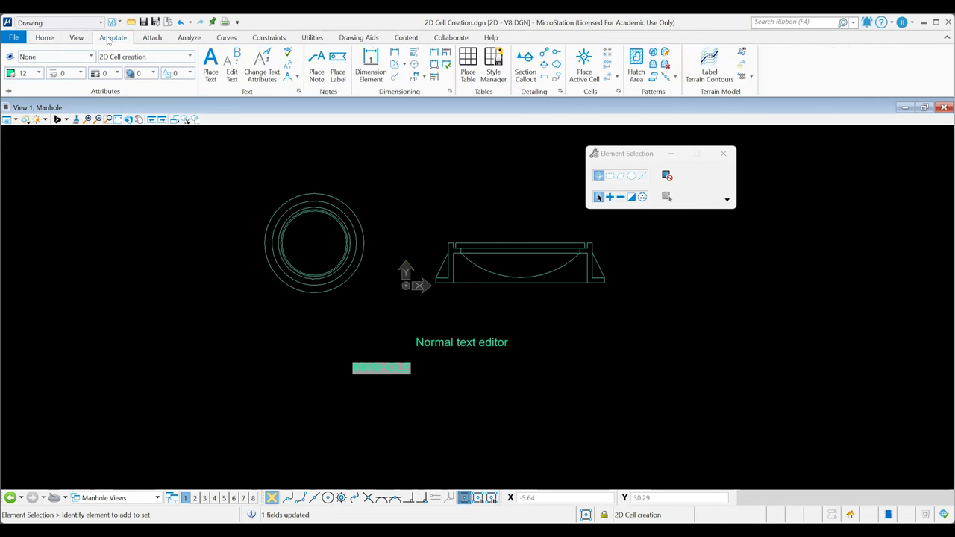
pyautogui.click(619, 92)
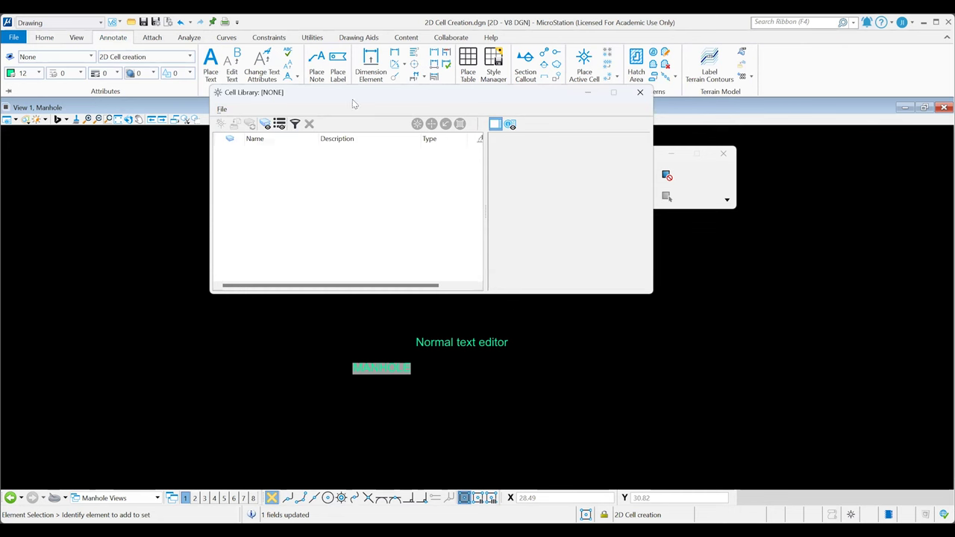
pyautogui.moveTo(344, 93); pyautogui.dragTo(597, 153)
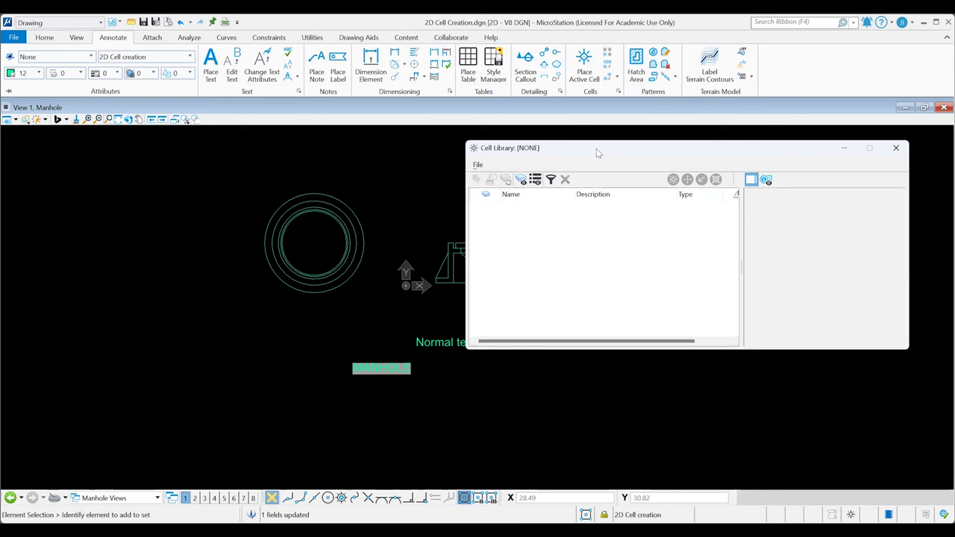
# Create and attach a new, empty cell library file saved as 2D Cell.cel
pyautogui.click(477, 165)
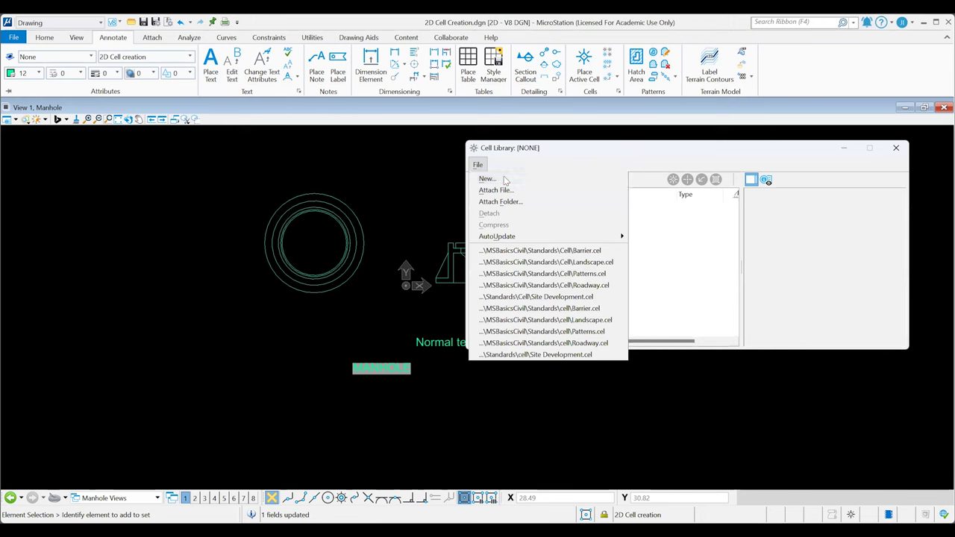
pyautogui.click(504, 180)
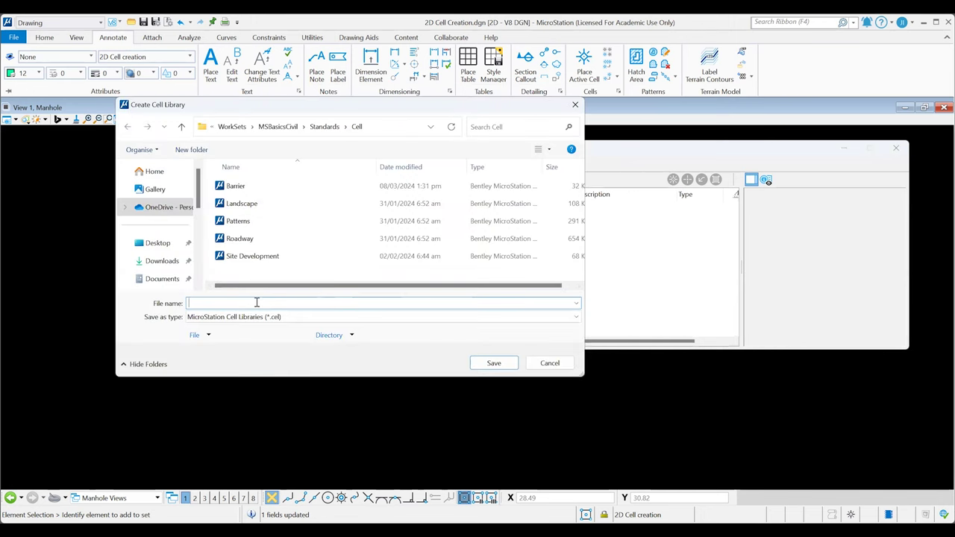
pyautogui.write('2D Cell')
pyautogui.click(493, 362)
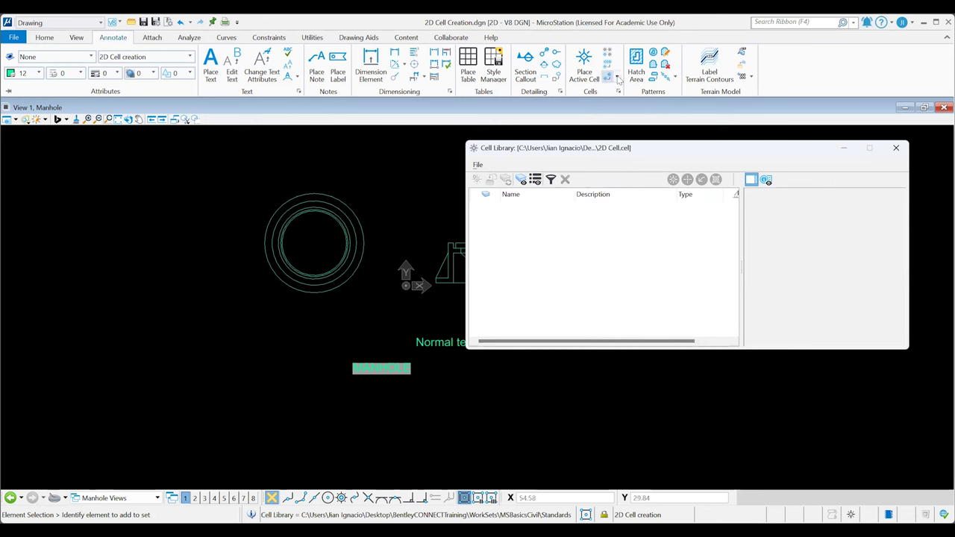
# Define the cell origin at the centre of the concentric manhole cover circles
pyautogui.click(616, 77)
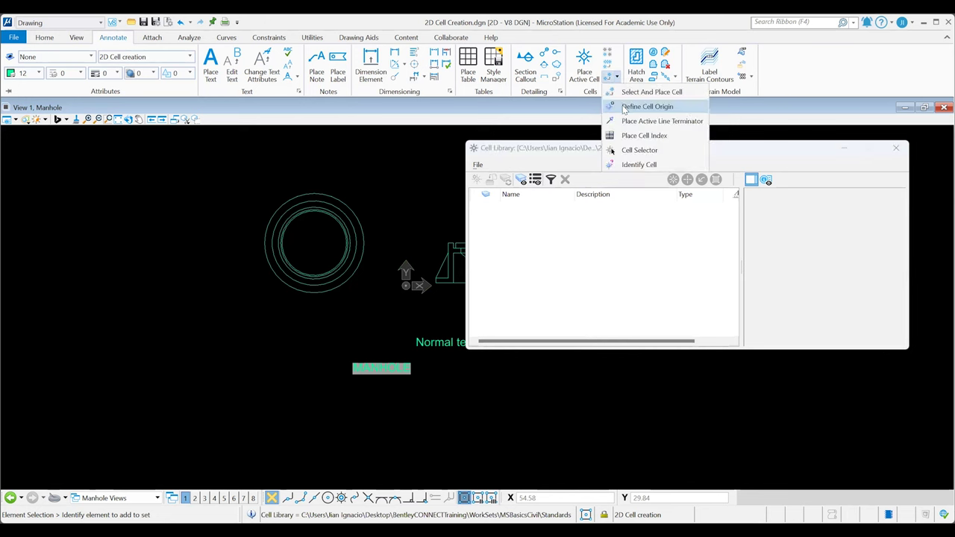
pyautogui.click(624, 107)
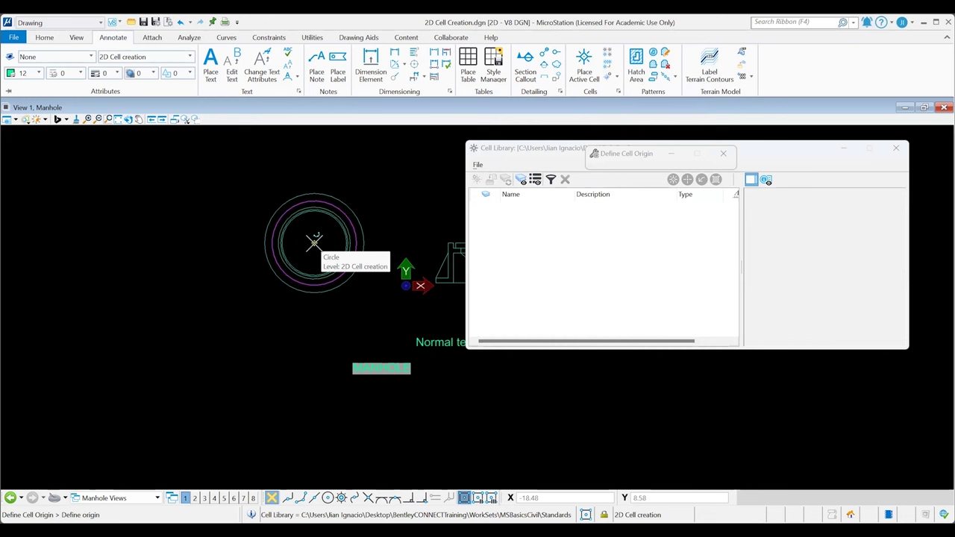
pyautogui.click(314, 242)
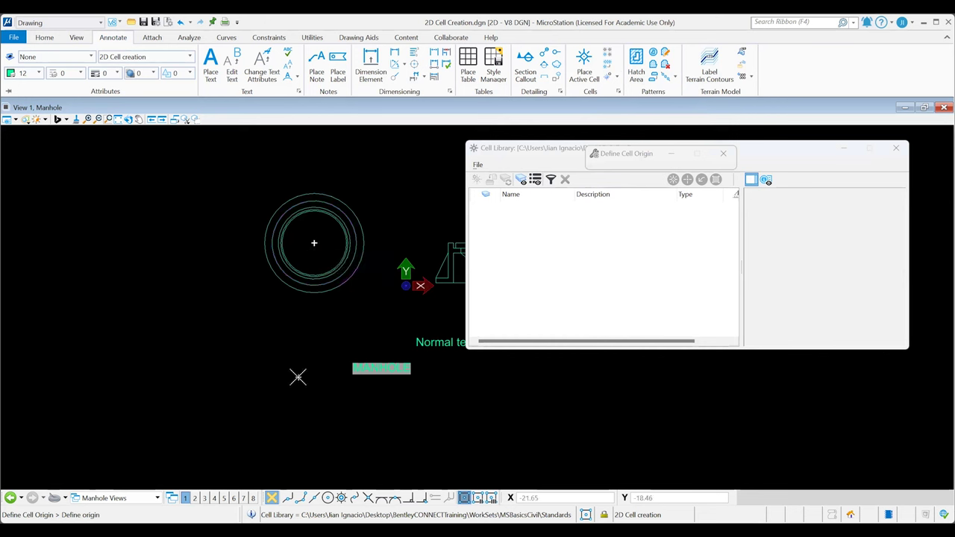
# Place a block fence around the cover circles, then return to Element Selection
pyautogui.click(45, 37)
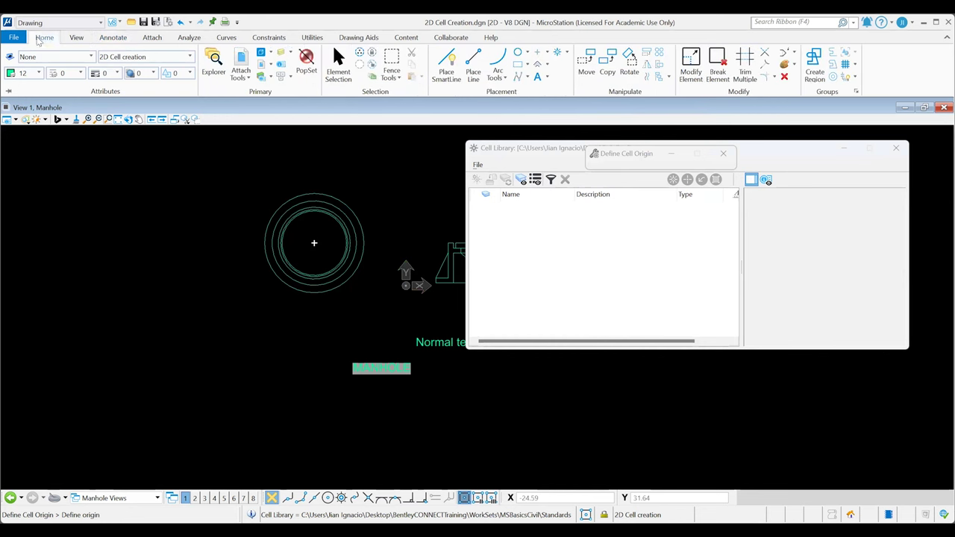
pyautogui.click(391, 59)
pyautogui.click(247, 183)
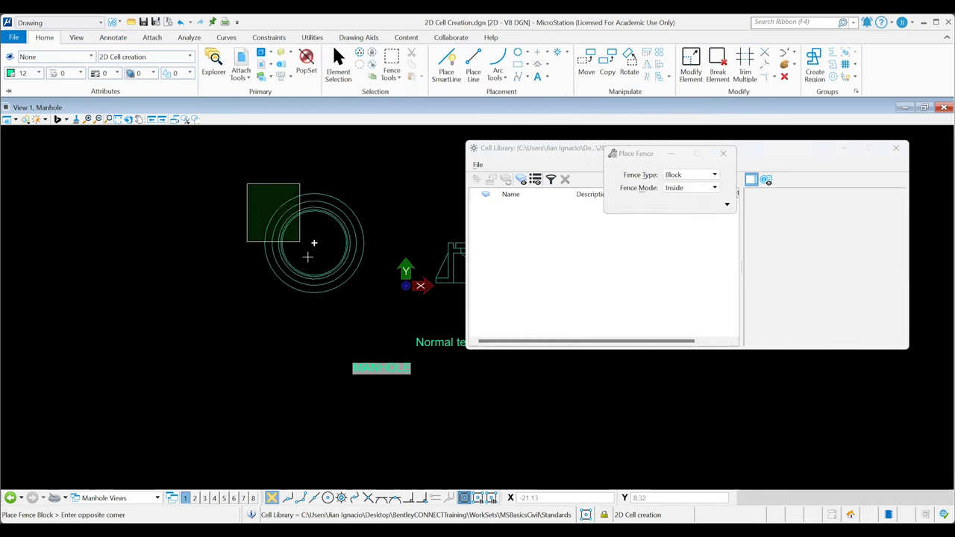
pyautogui.click(382, 308)
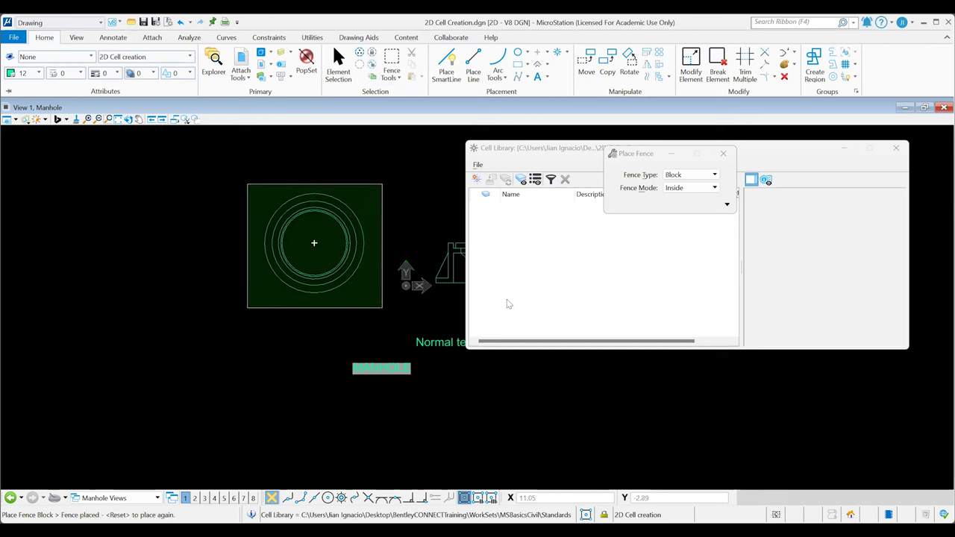
pyautogui.click(338, 66)
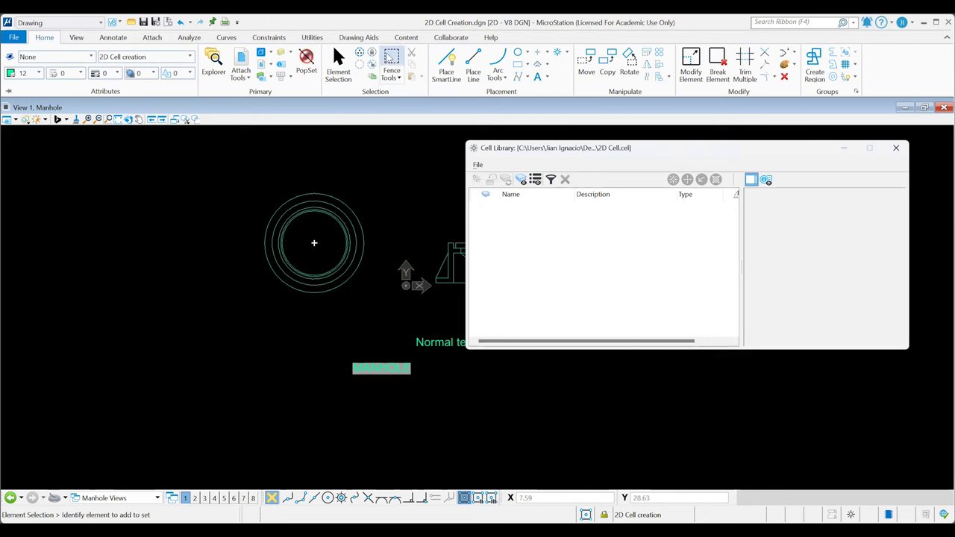
# Place a block fence enclosing the manhole cover circles
pyautogui.click(391, 58)
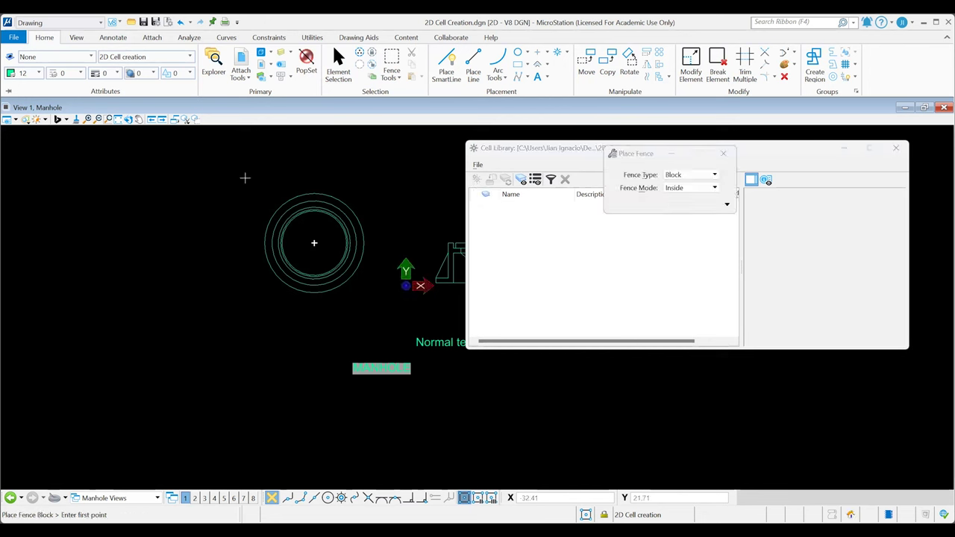
pyautogui.click(244, 178)
pyautogui.click(378, 307)
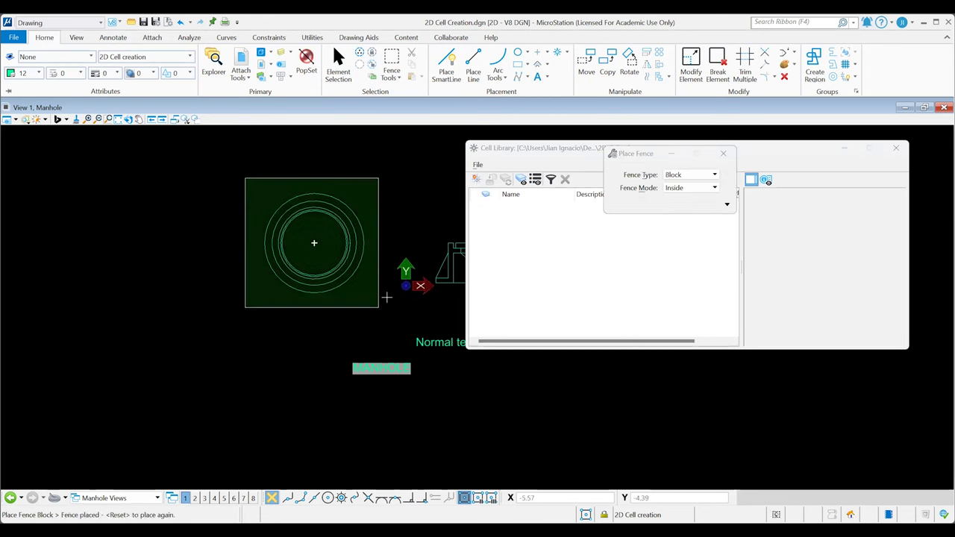
# Create a graphic cell named 'Manhole Cover' from the fenced circles in the library
pyautogui.click(478, 184)
pyautogui.write('Man')
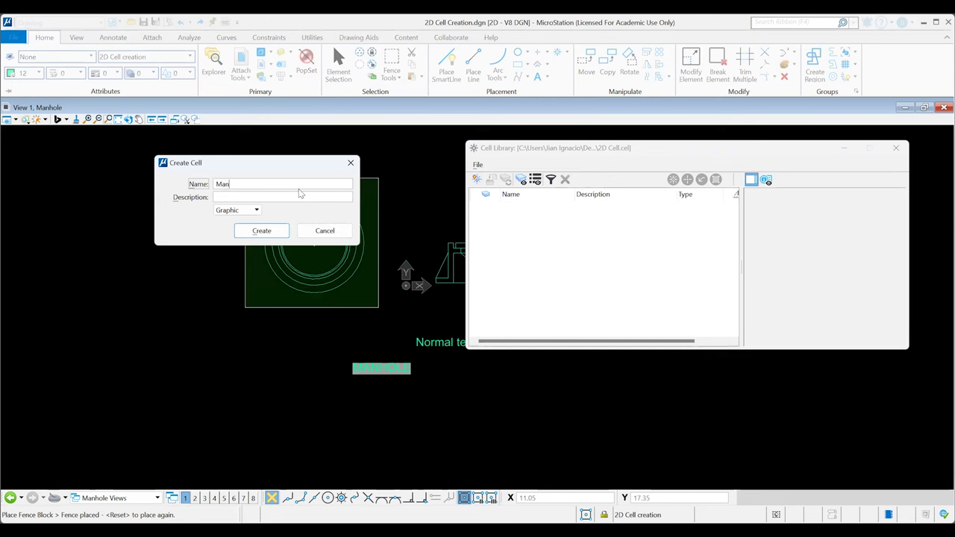
pyautogui.write('hole Frame')
pyautogui.press('BackSpace')
pyautogui.press('BackSpace')
pyautogui.press('BackSpace')
pyautogui.press('BackSpace')
pyautogui.press('BackSpace')
pyautogui.write('Cover')
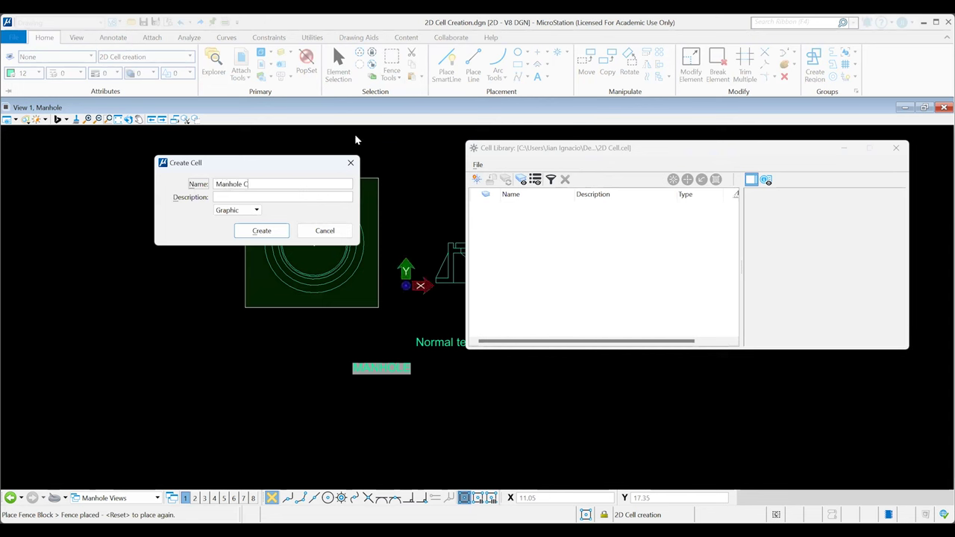
pyautogui.click(262, 231)
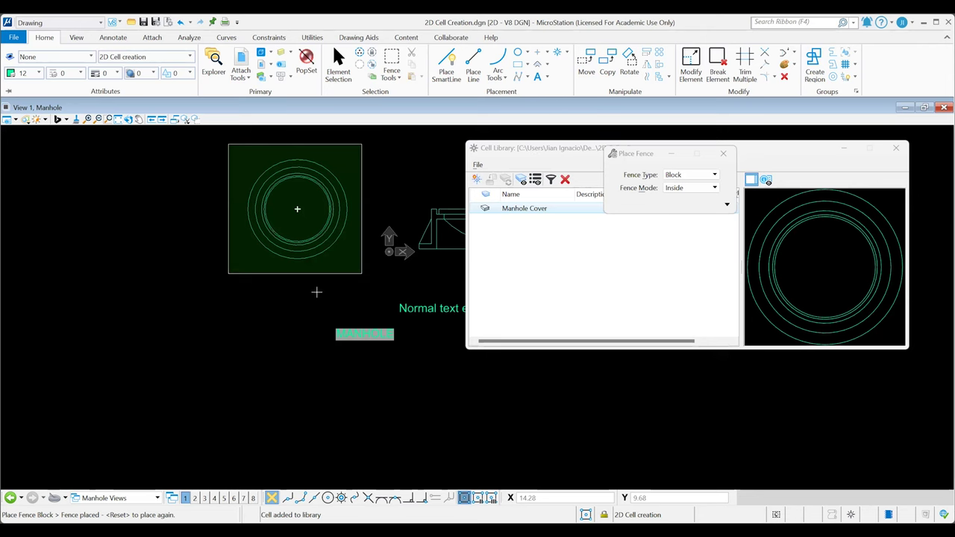
pyautogui.scroll(-2, 251, 341)
# Make Manhole Cover the active cell with an X scale of 1
pyautogui.doubleClick(525, 232)
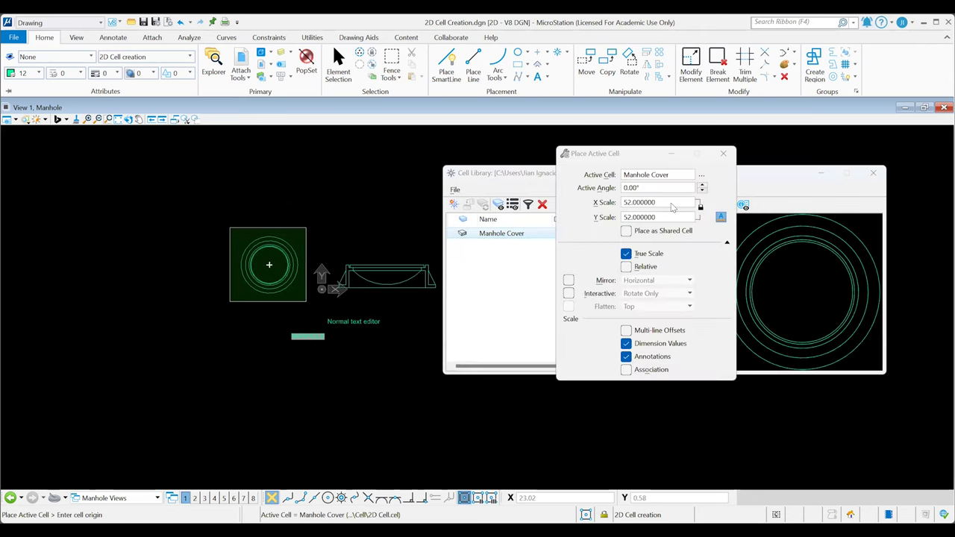
pyautogui.doubleClick(672, 206)
pyautogui.write('1')
pyautogui.press('Tab')
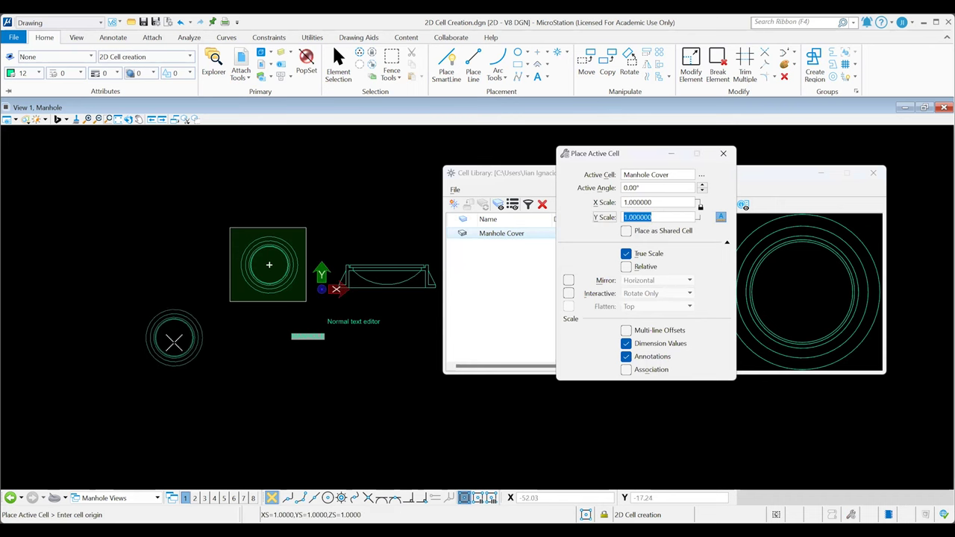
# Place six Manhole Cover copies at various points around the drawing
pyautogui.click(174, 361)
pyautogui.click(261, 387)
pyautogui.click(348, 429)
pyautogui.click(127, 273)
pyautogui.click(181, 182)
pyautogui.click(448, 433)
pyautogui.press('Escape')
# Select the bottom cover copy, pan to centre the original, and close the selection settings
pyautogui.scroll(2, 328, 407)
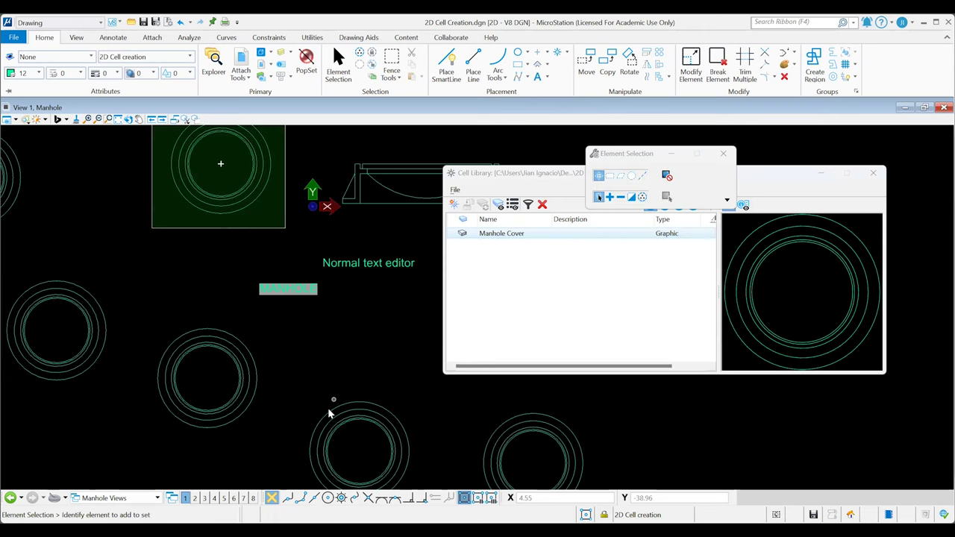
pyautogui.click(375, 404)
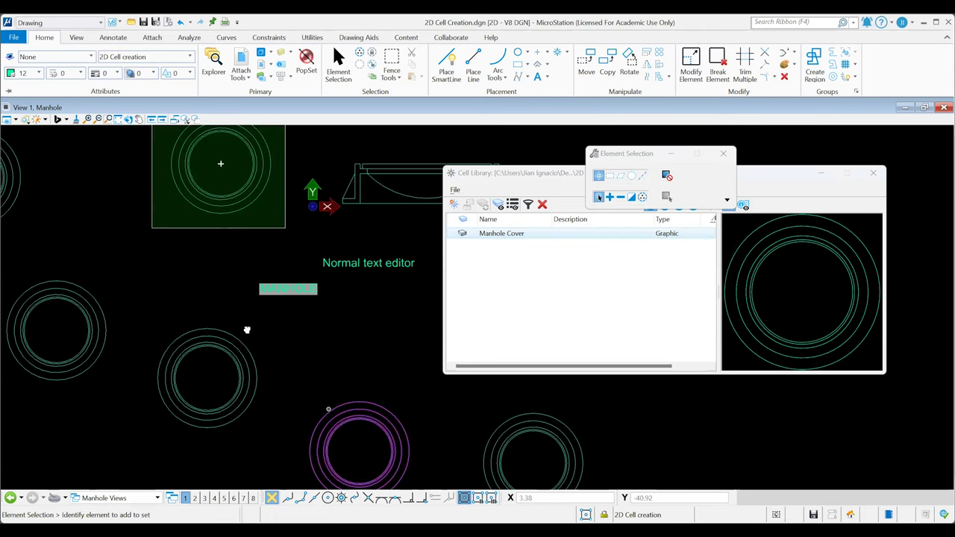
pyautogui.moveTo(38, 239); pyautogui.dragTo(218, 369, button='middle')
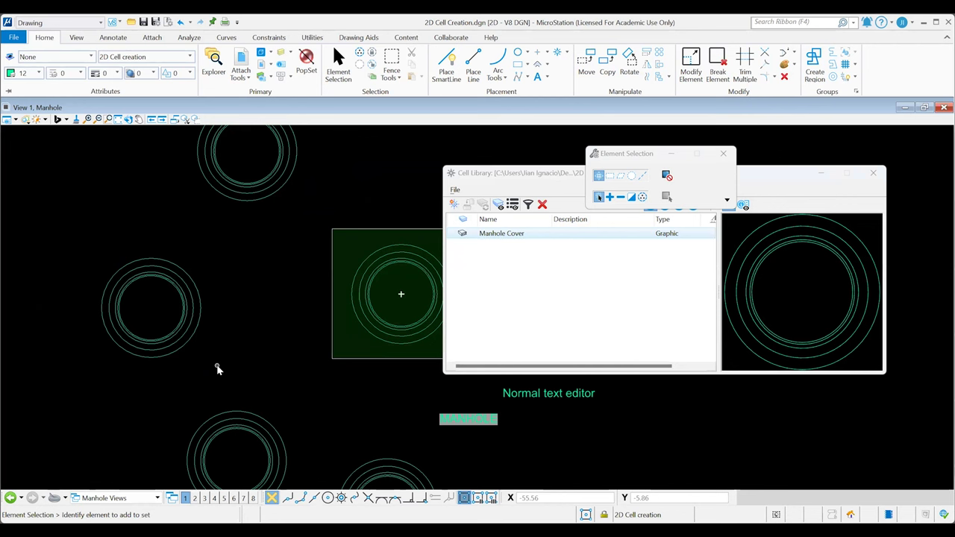
pyautogui.click(724, 155)
# Close the cell library and switch to the Barrier model
pyautogui.click(873, 173)
pyautogui.click(261, 54)
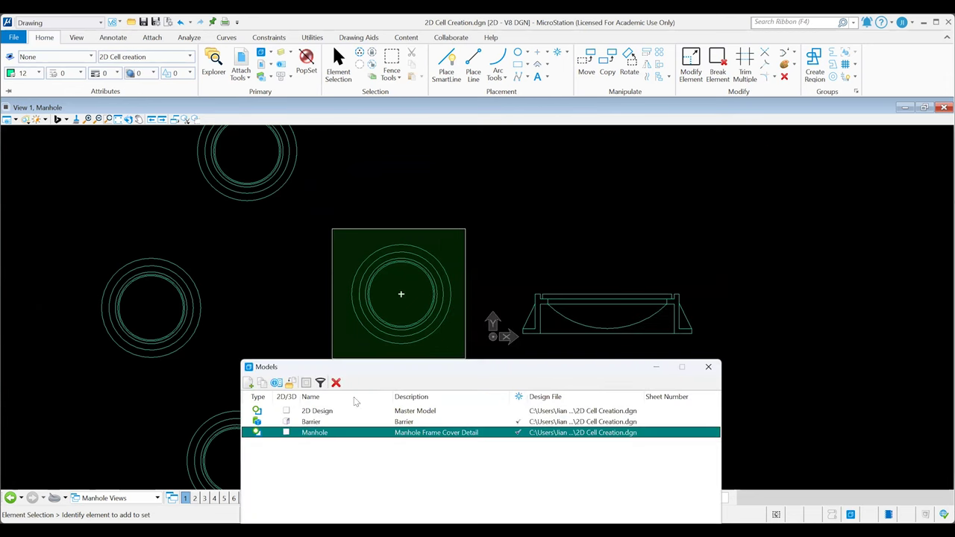
pyautogui.doubleClick(319, 423)
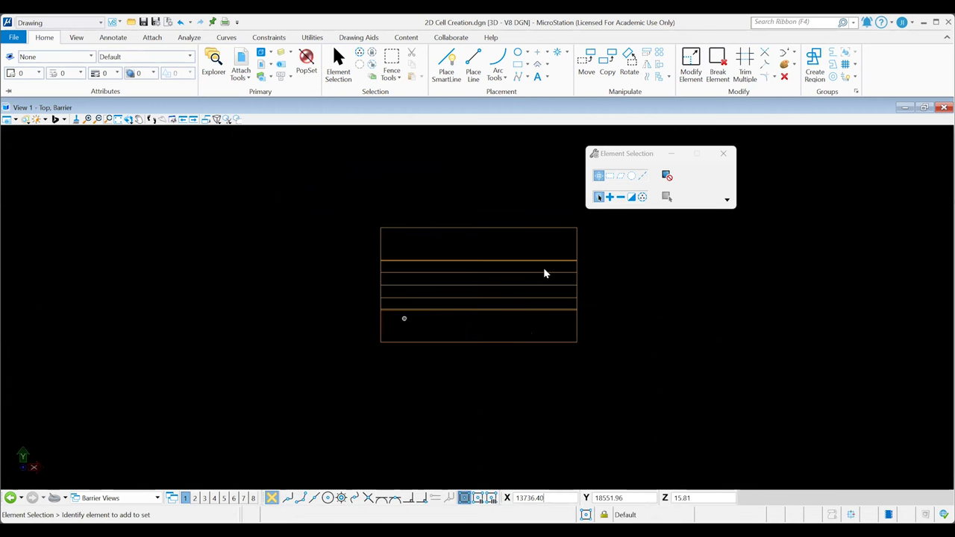
# Orbit to an oblique view and shade the barrier in the Illustration display style
pyautogui.keyDown('shift'); pyautogui.moveTo(473, 239); pyautogui.dragTo(499, 250, button='middle'); pyautogui.keyUp('shift')
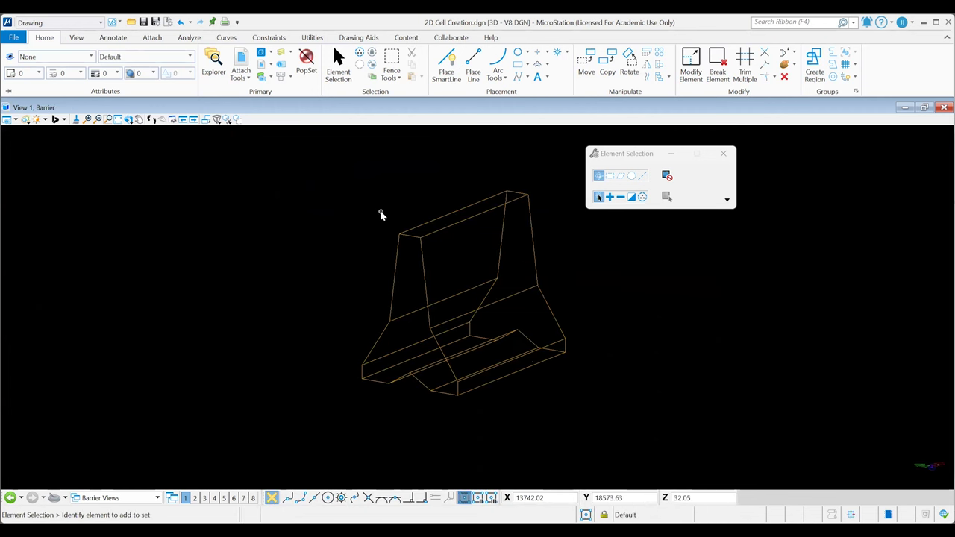
pyautogui.keyDown('shift'); pyautogui.moveTo(325, 264); pyautogui.dragTo(324, 261, button='middle'); pyautogui.keyUp('shift')
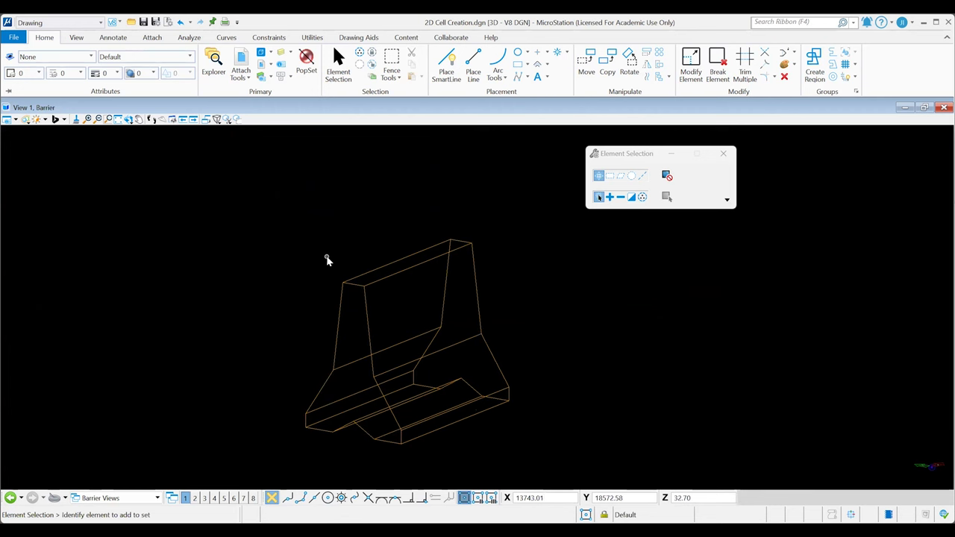
pyautogui.click(25, 121)
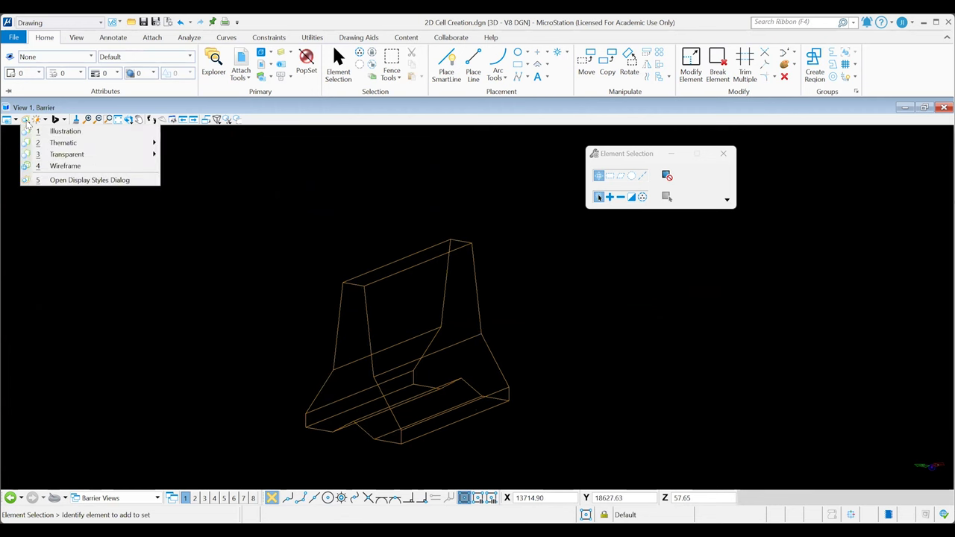
pyautogui.click(75, 131)
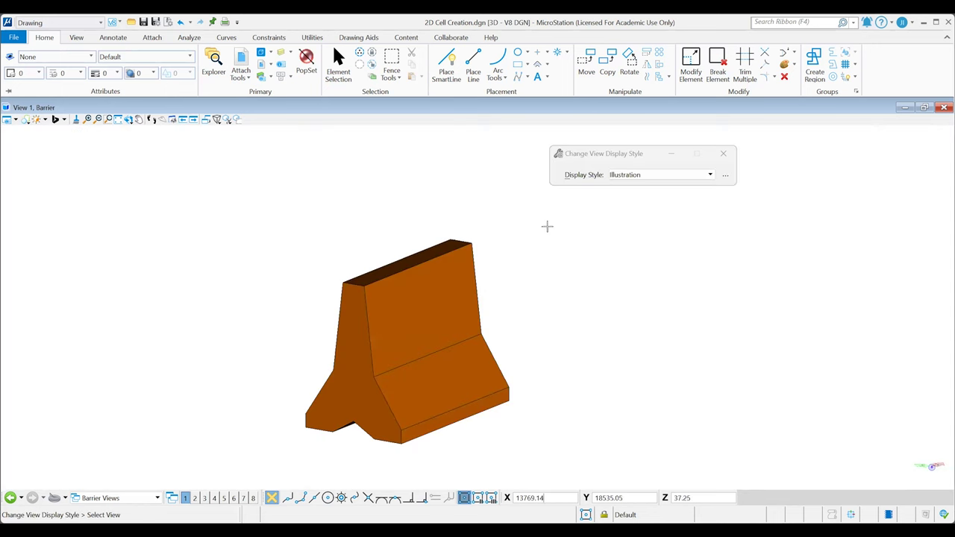
pyautogui.click(339, 66)
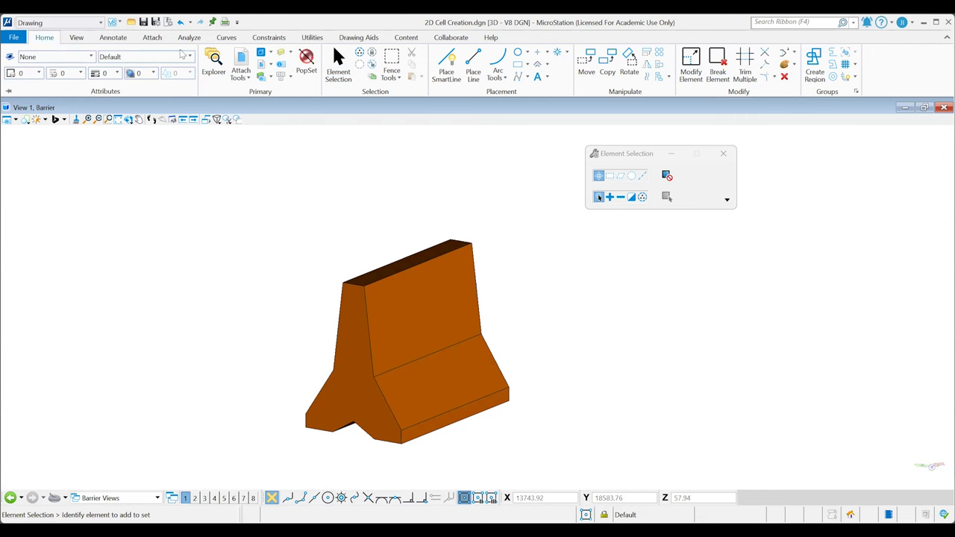
# Define the cell origin at the barrier's top corner
pyautogui.click(111, 37)
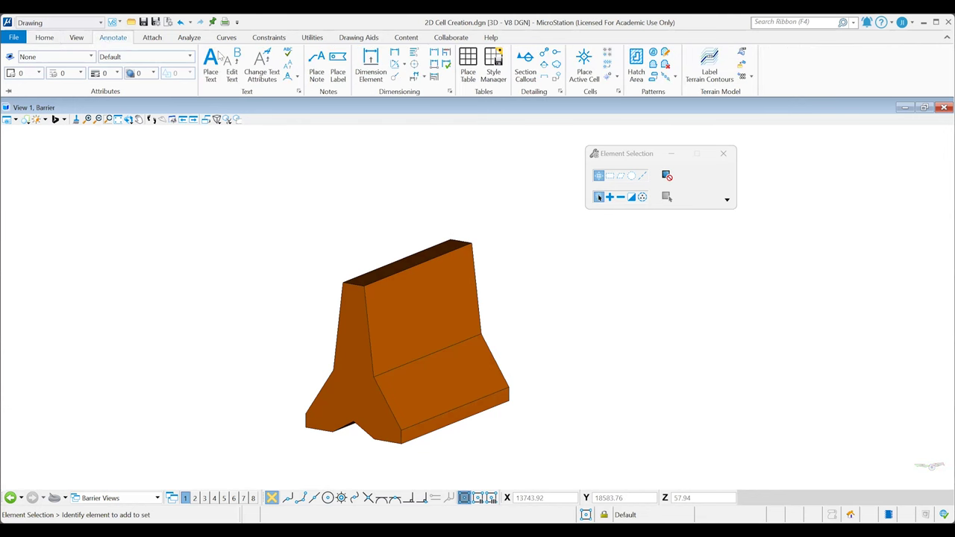
pyautogui.click(617, 77)
pyautogui.click(631, 106)
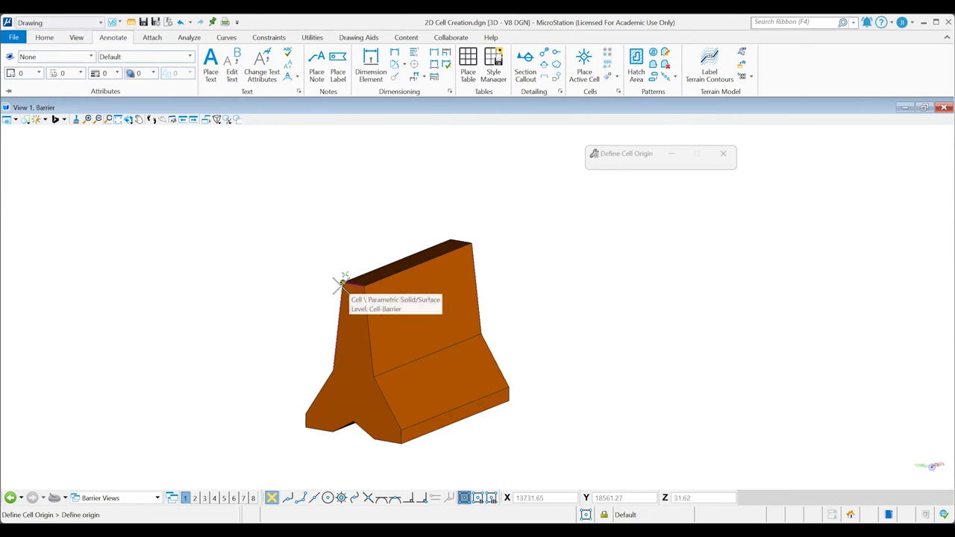
pyautogui.click(342, 282)
pyautogui.click(44, 39)
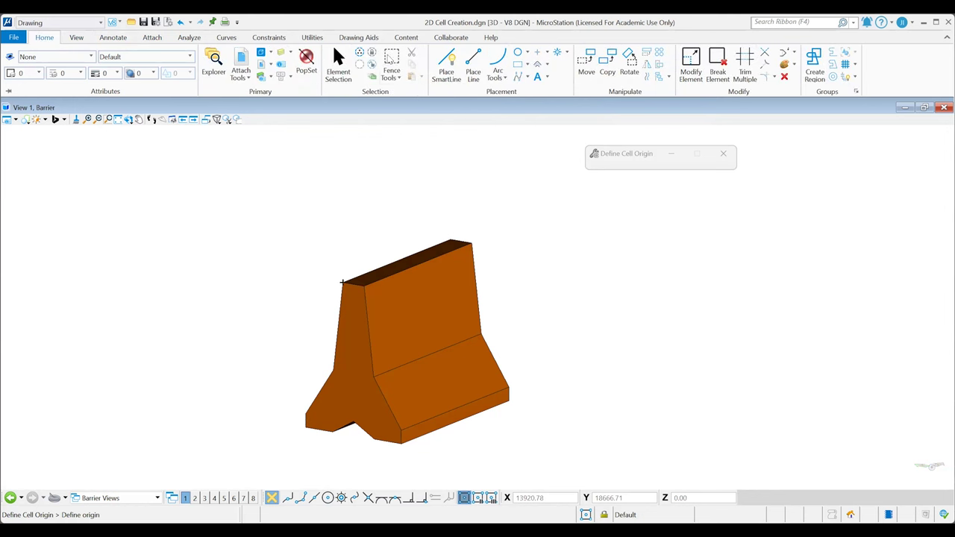
# Place a block fence around the barrier and open the cell library
pyautogui.click(392, 56)
pyautogui.click(276, 204)
pyautogui.click(545, 473)
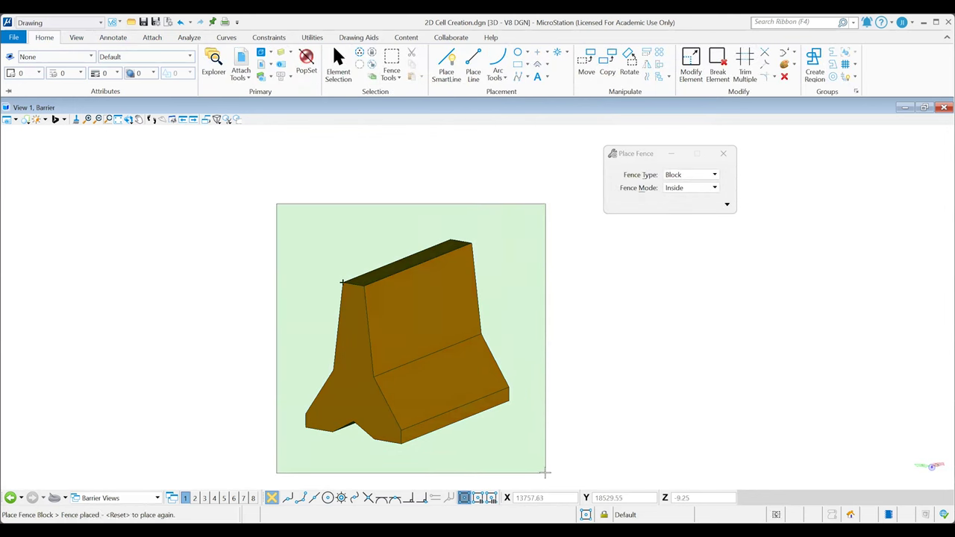
pyautogui.click(113, 37)
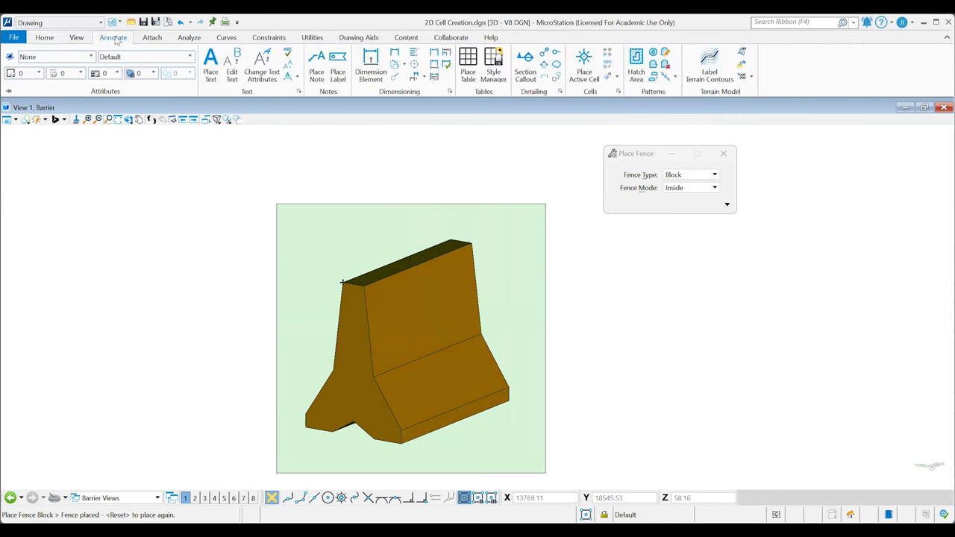
pyautogui.click(618, 92)
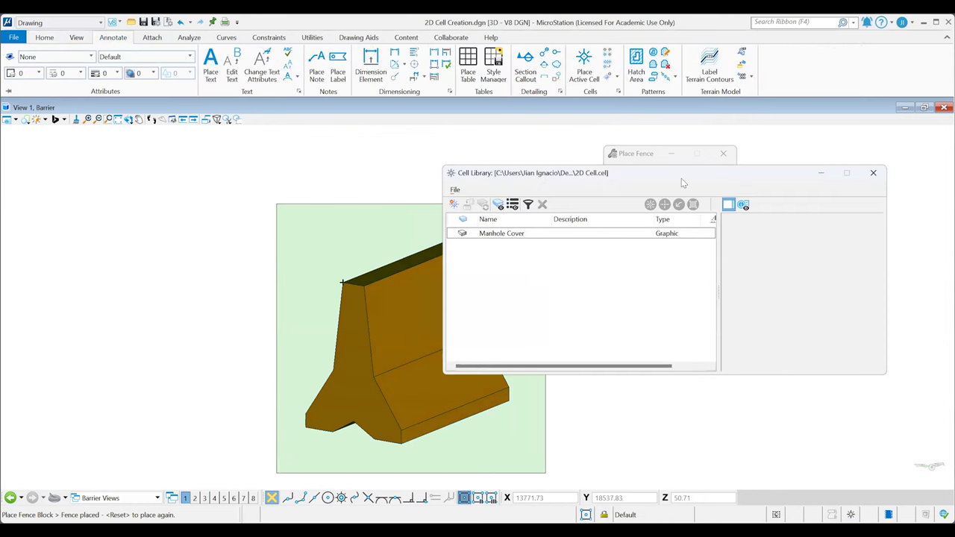
# Create the '3D Barrier' cell from the fenced barrier and make it the active cell
pyautogui.moveTo(595, 171); pyautogui.dragTo(650, 178)
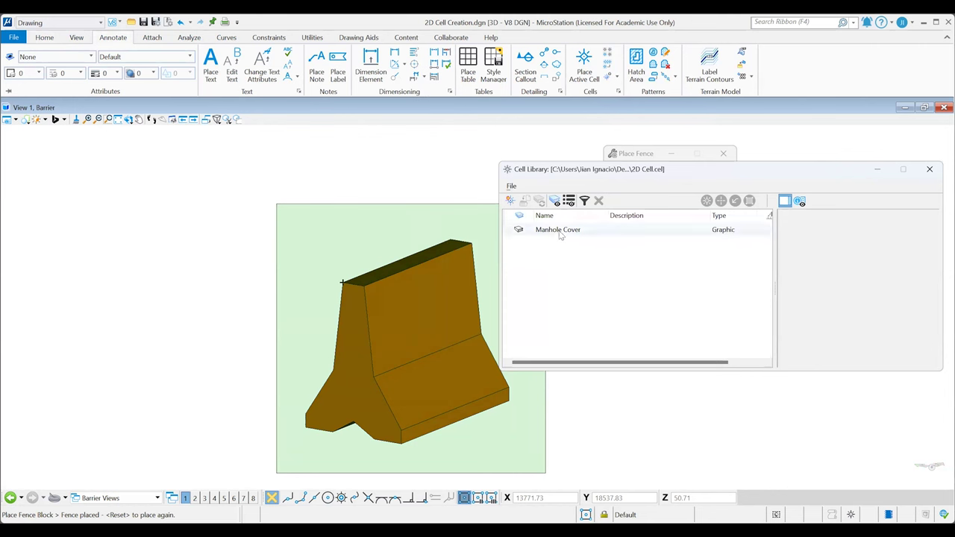
pyautogui.click(511, 202)
pyautogui.write('3D Barrier')
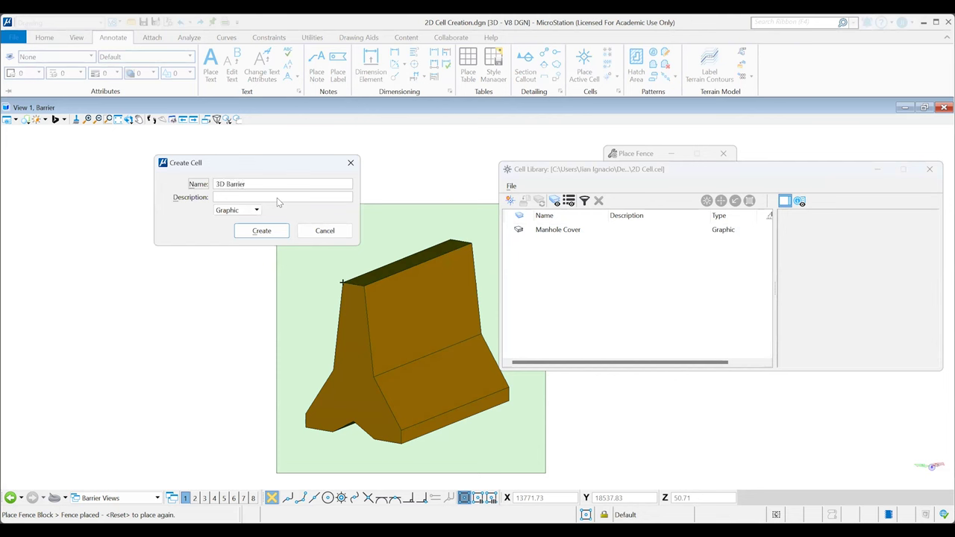
pyautogui.click(272, 233)
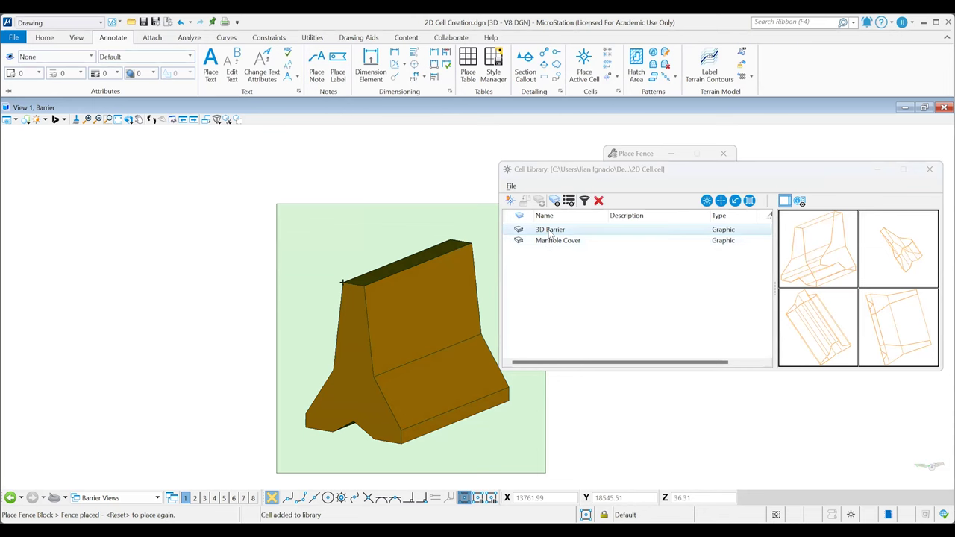
pyautogui.doubleClick(550, 231)
# Zoom out and place seven 3D Barrier copies around the original barrier
pyautogui.scroll(-2, 129, 272)
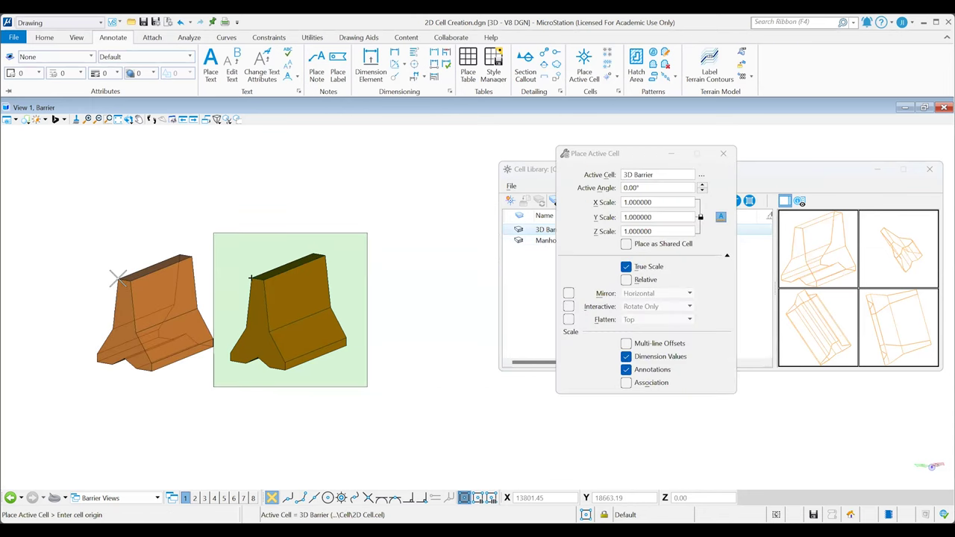
pyautogui.click(118, 278)
pyautogui.scroll(-1, 308, 378)
pyautogui.scroll(-1, 317, 391)
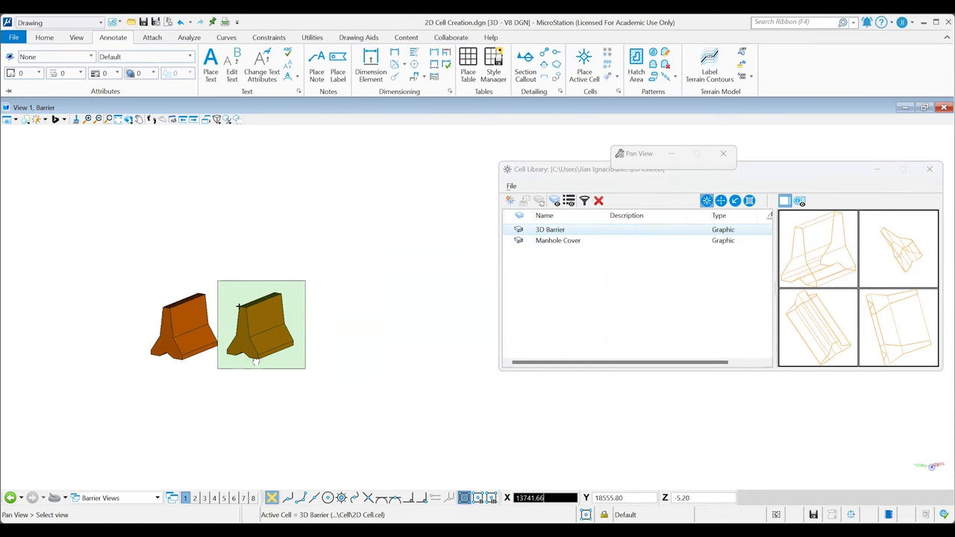
pyautogui.click(323, 400)
pyautogui.click(367, 292)
pyautogui.click(264, 187)
pyautogui.click(125, 212)
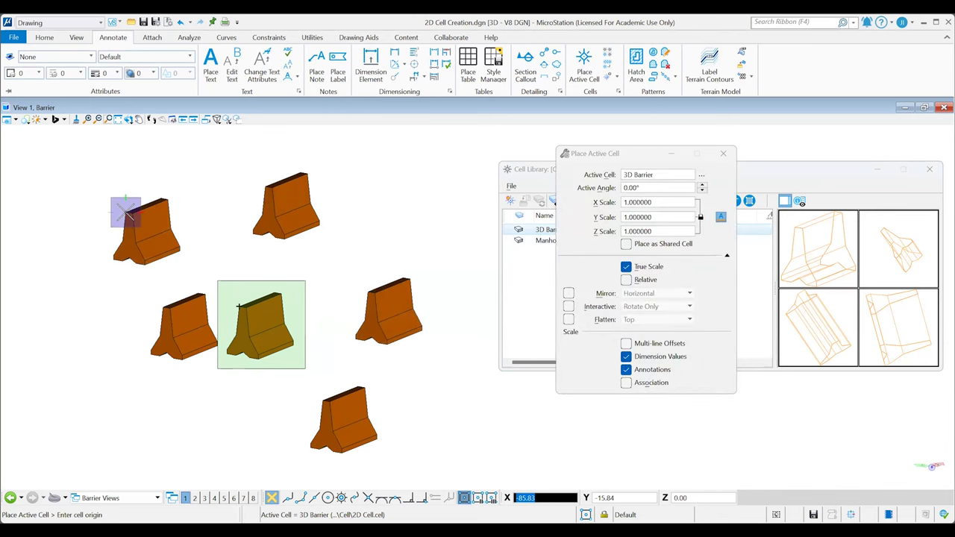
pyautogui.click(60, 334)
pyautogui.click(169, 426)
pyautogui.press('Escape')
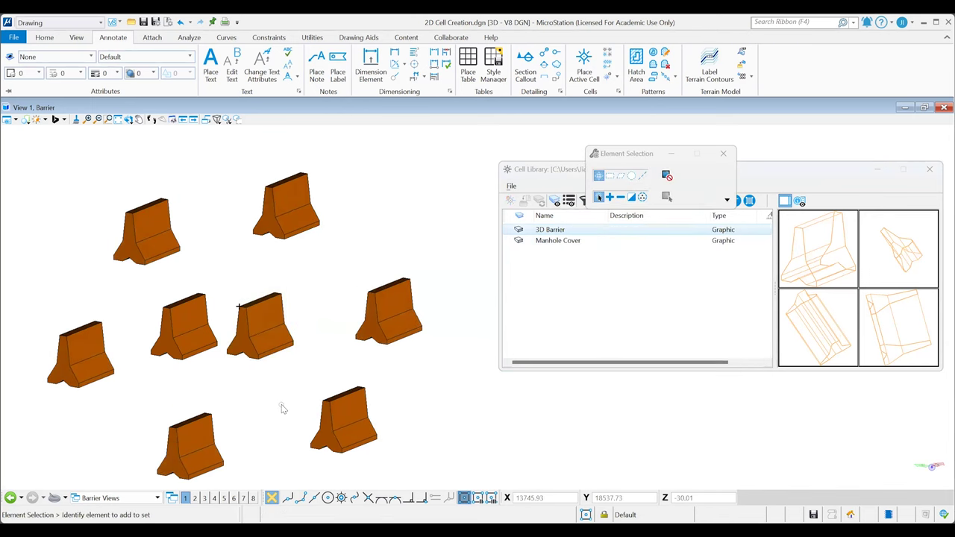
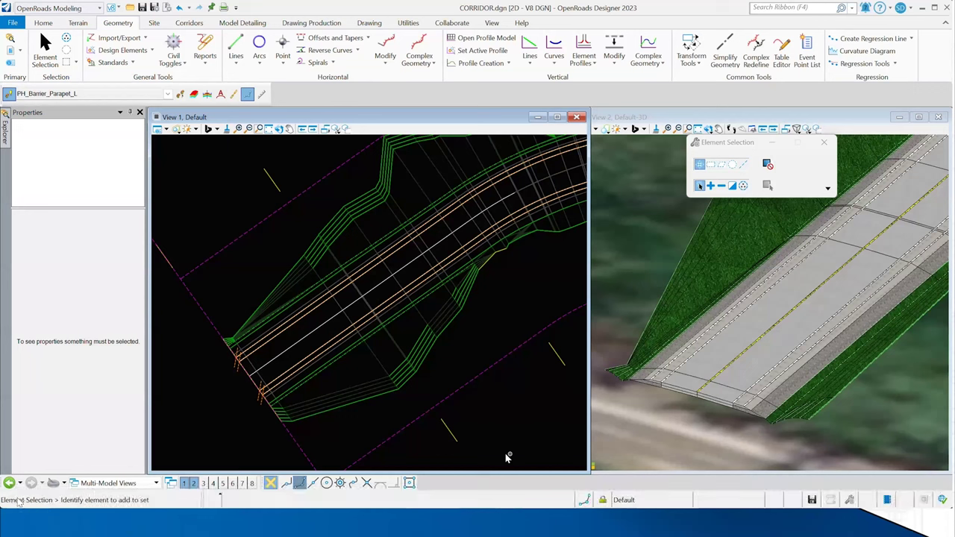
# Change the barrier line's feature definition to Barrier_Jersey from the Guardrail and Barrier category
pyautogui.scroll(4, 264, 362)
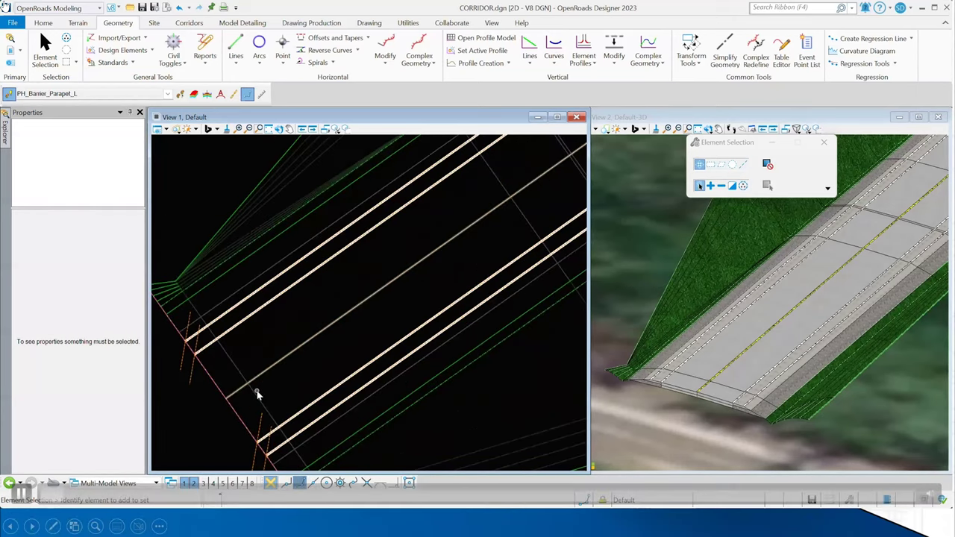
pyautogui.scroll(3, 257, 394)
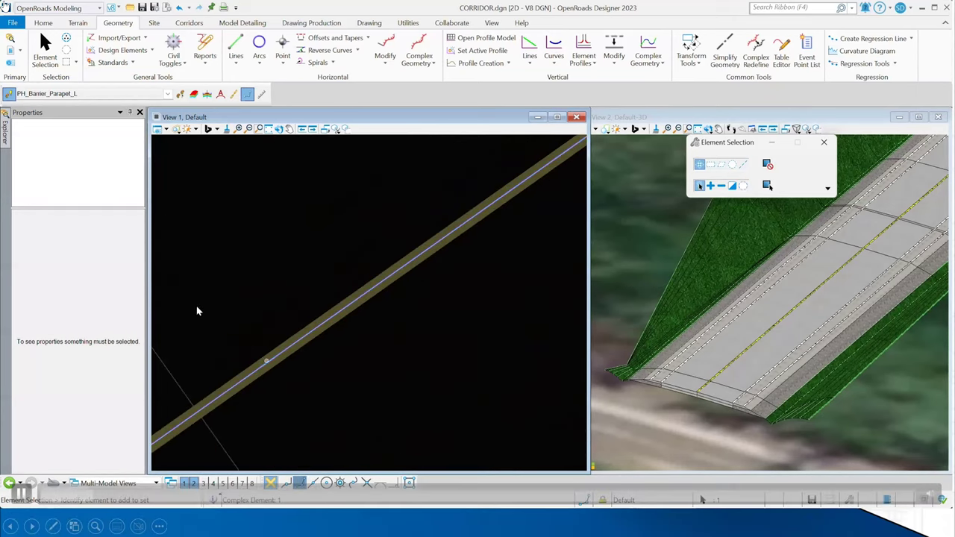
pyautogui.click(246, 379)
pyautogui.click(90, 260)
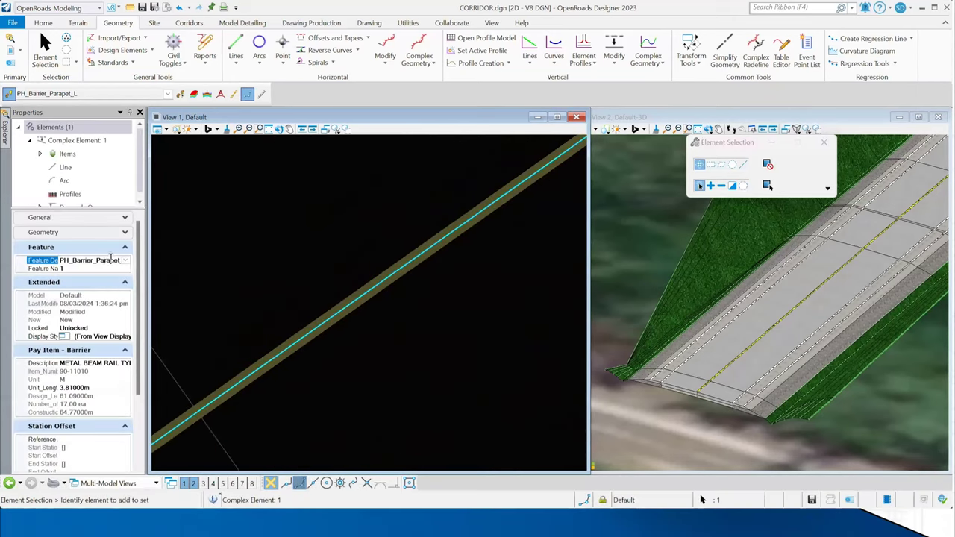
pyautogui.click(125, 260)
pyautogui.scroll(2, 74, 313)
pyautogui.click(31, 302)
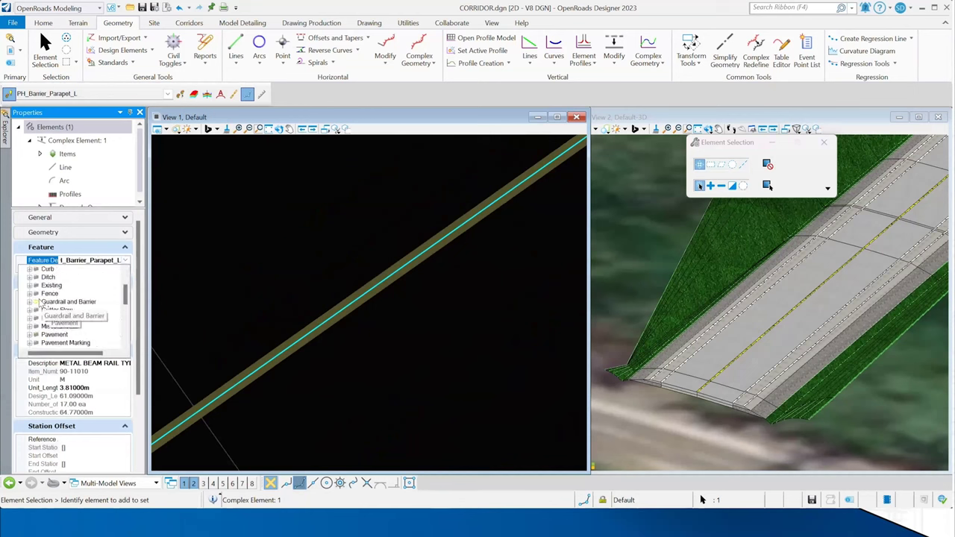
pyautogui.click(31, 301)
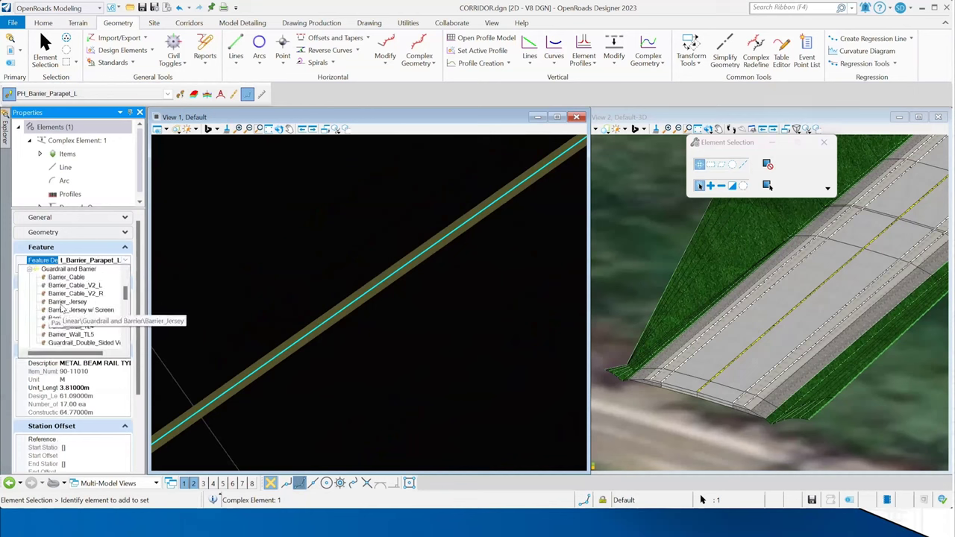
pyautogui.click(66, 302)
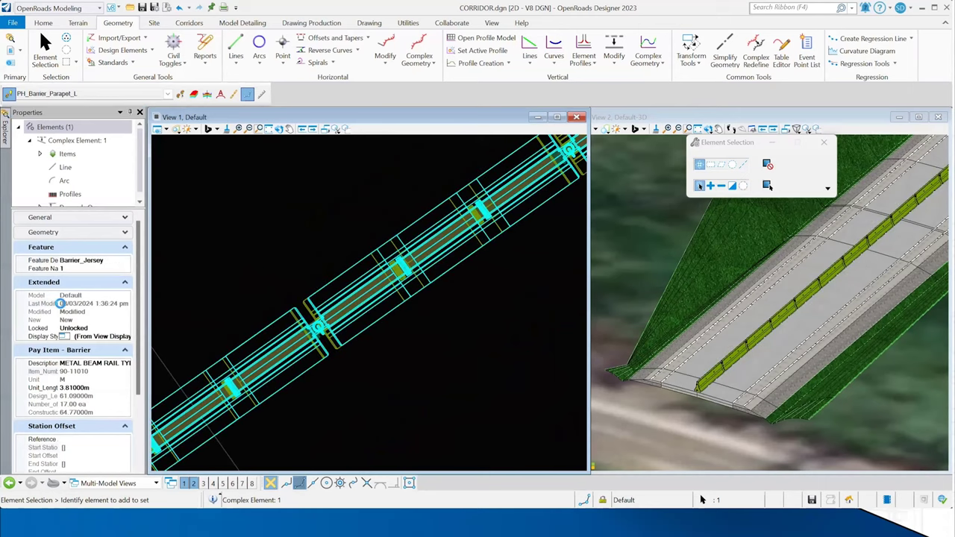
pyautogui.click(350, 255)
pyautogui.scroll(5, 350, 256)
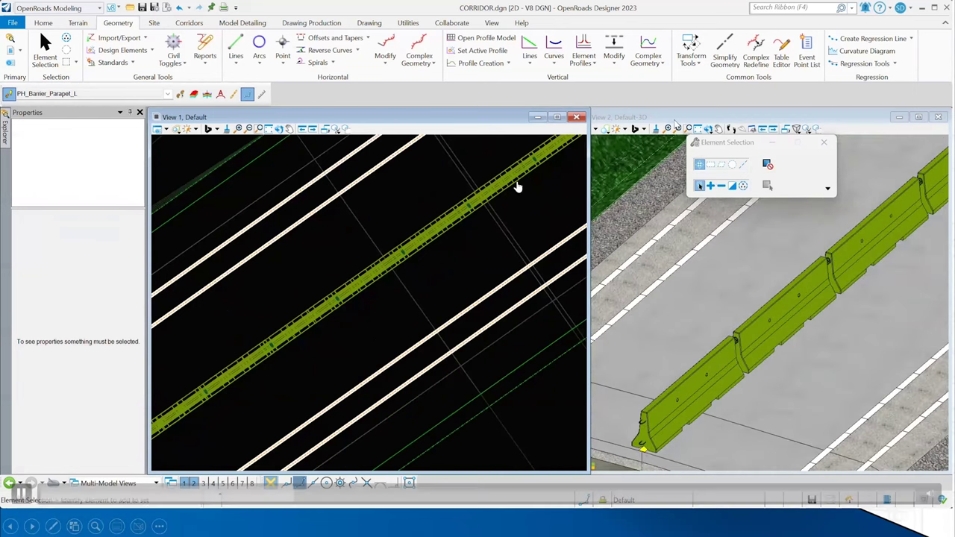
pyautogui.scroll(3, 731, 347)
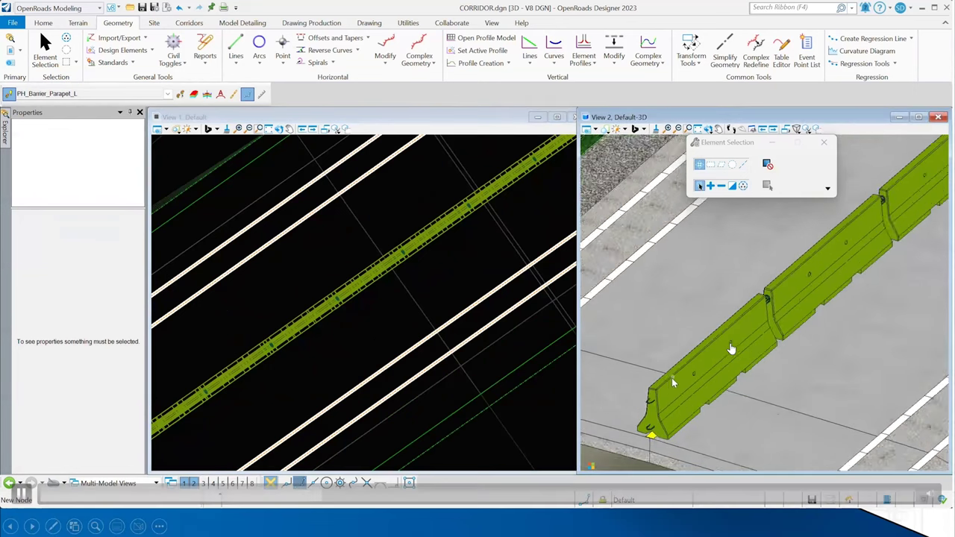
# Switch the jersey barrier line to PH_Railing-Cycling and tilt the 3D view to inspect the railing
pyautogui.scroll(-5, 731, 348)
pyautogui.scroll(2, 855, 229)
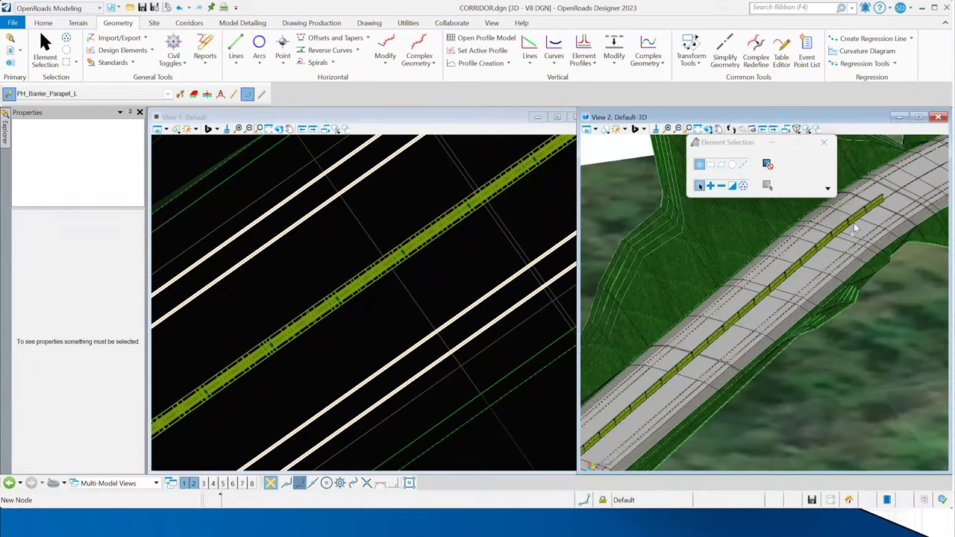
pyautogui.scroll(2, 858, 232)
pyautogui.scroll(-3, 865, 235)
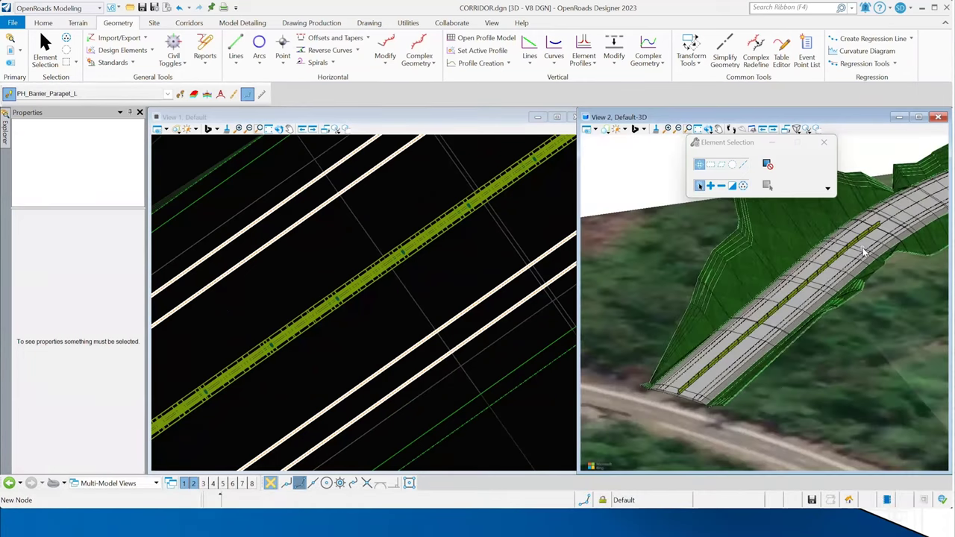
pyautogui.click(279, 356)
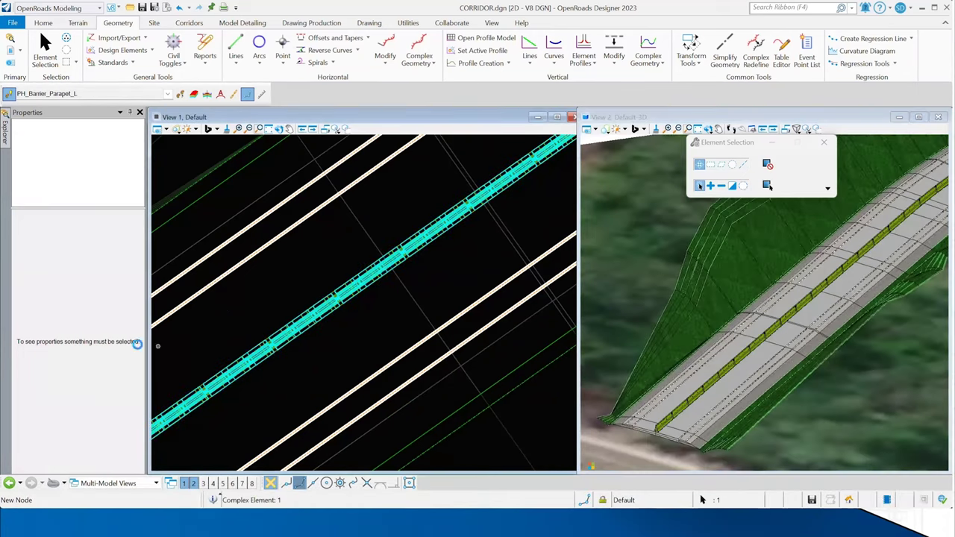
pyautogui.click(111, 258)
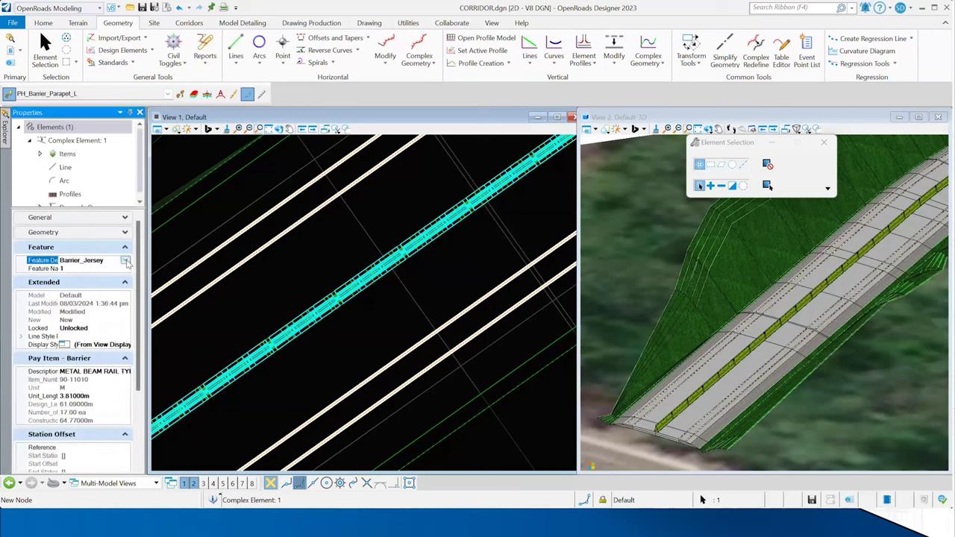
pyautogui.click(126, 260)
pyautogui.scroll(-3, 112, 298)
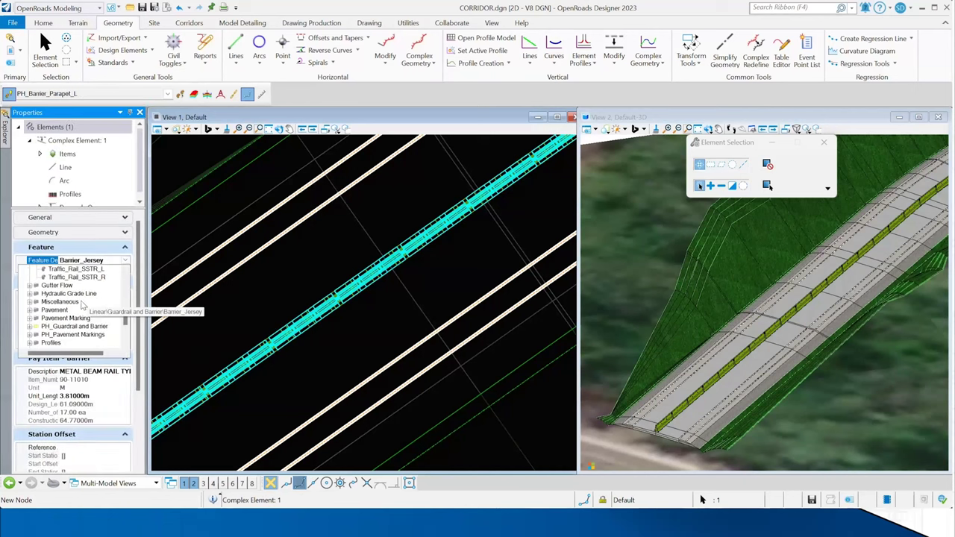
pyautogui.doubleClick(56, 303)
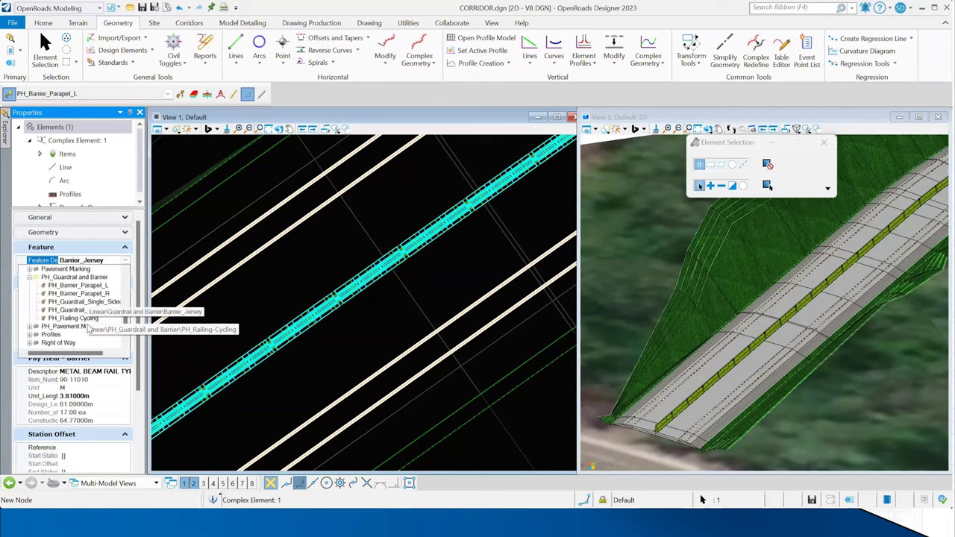
pyautogui.click(73, 343)
pyautogui.scroll(5, 688, 413)
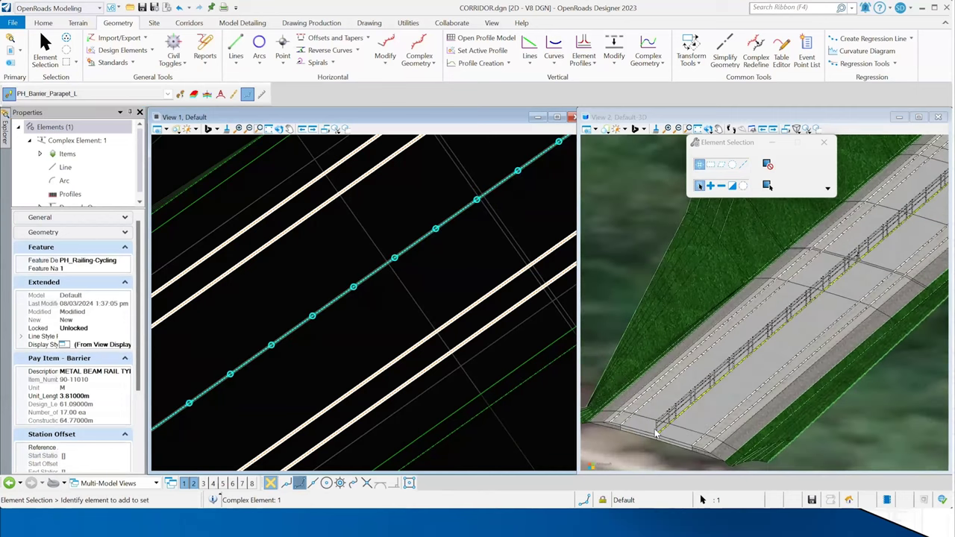
pyautogui.keyDown('shift'); pyautogui.moveTo(687, 412); pyautogui.dragTo(833, 259, button='middle'); pyautogui.keyUp('shift')
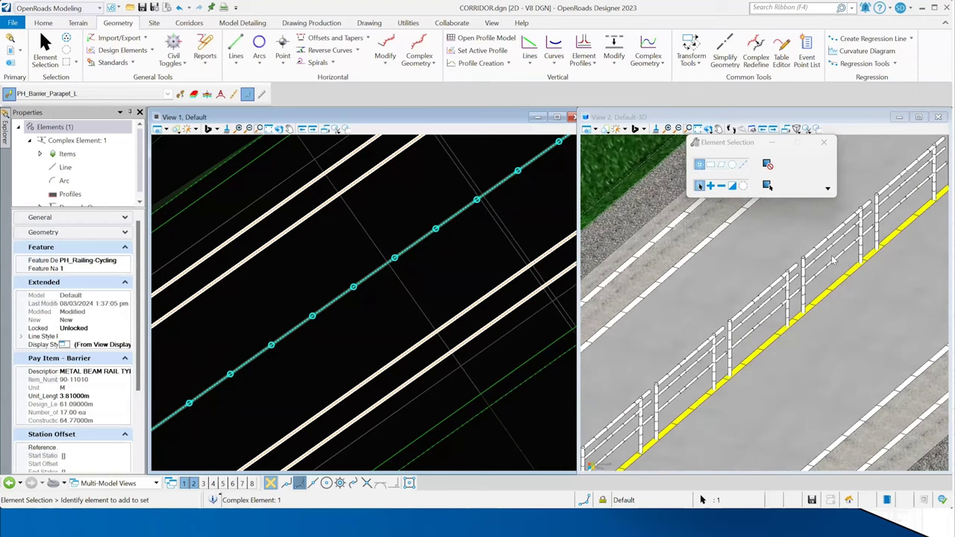
# Change the barrier line's feature definition to PH_Barrier_Parapet_L
pyautogui.click(111, 261)
pyautogui.click(124, 261)
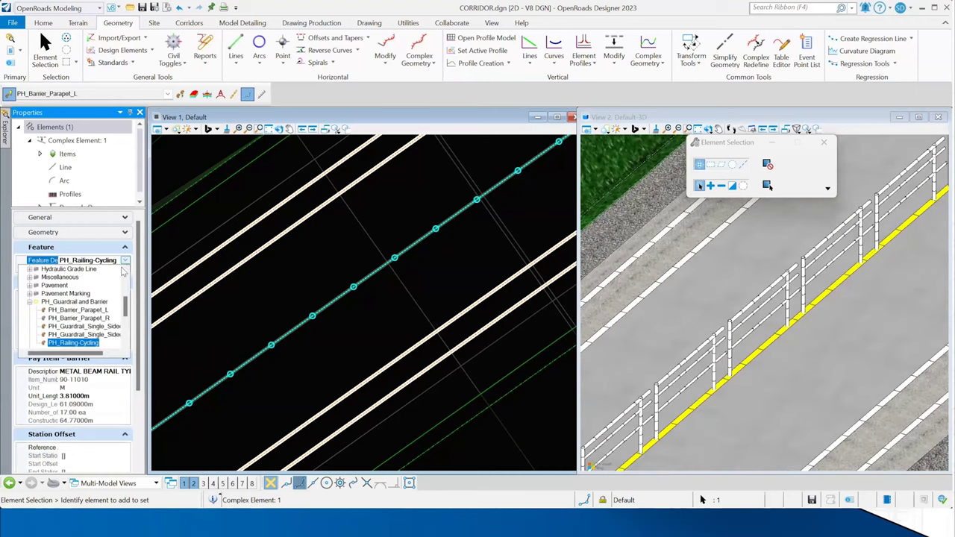
pyautogui.click(75, 310)
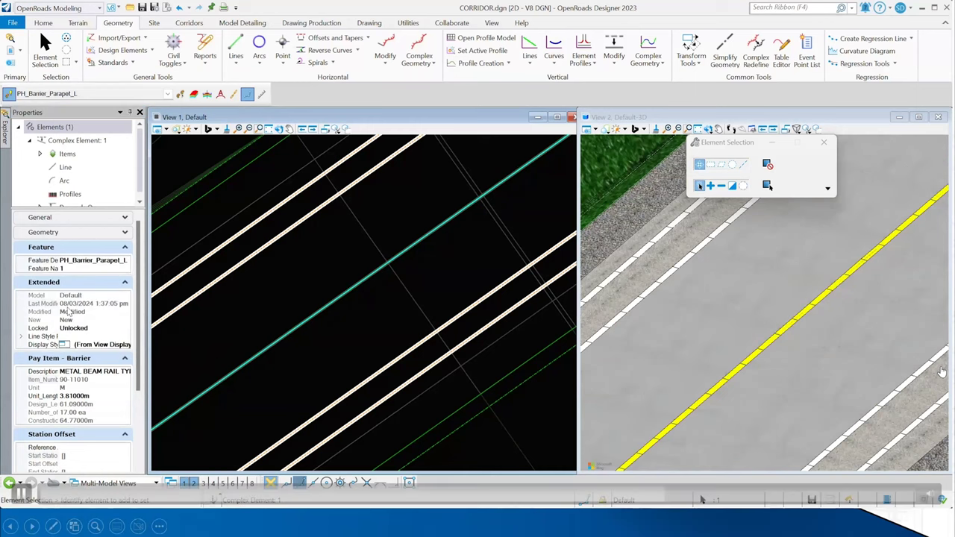
# Apply the single-sided PH guardrail definition, then switch the barrier line to Barrier_Wall_TL3
pyautogui.click(112, 260)
pyautogui.click(86, 330)
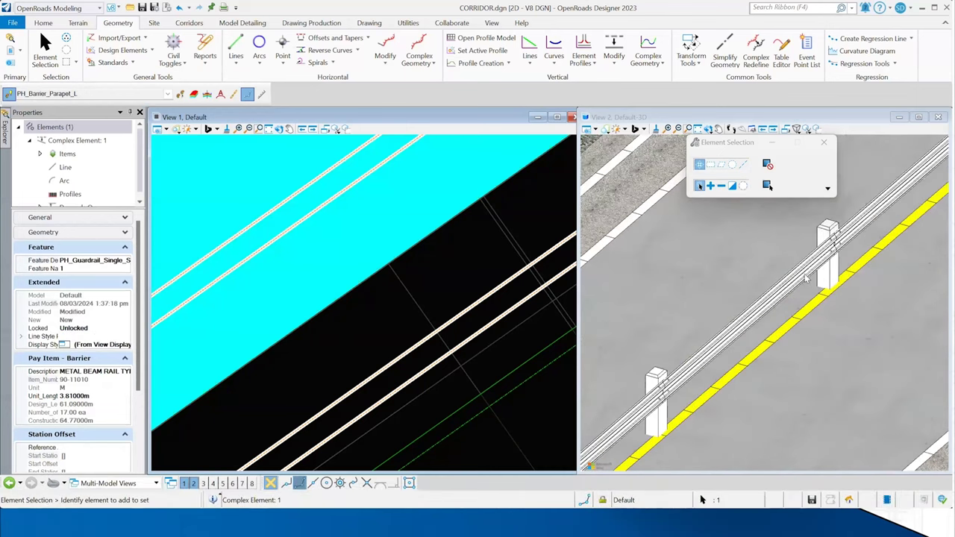
pyautogui.click(125, 263)
pyautogui.click(125, 261)
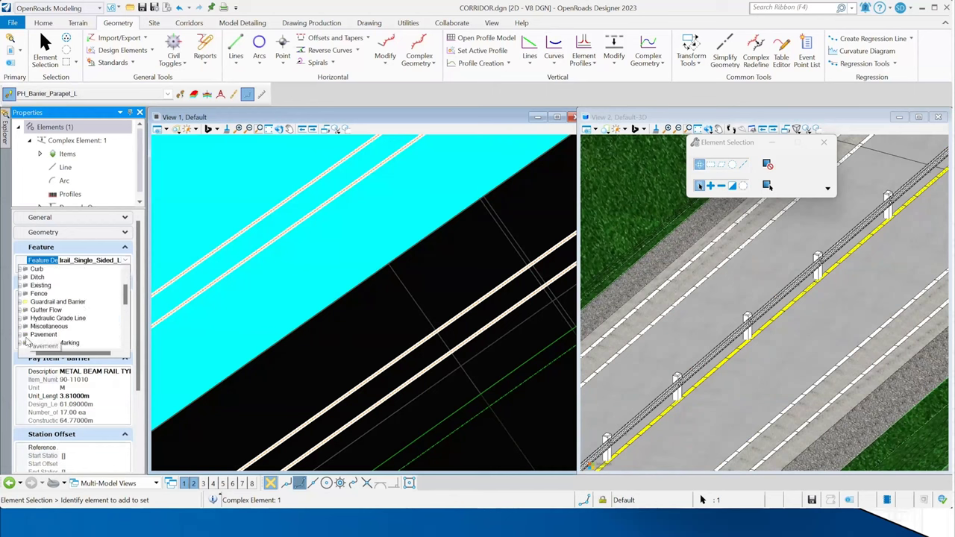
pyautogui.click(25, 302)
pyautogui.click(25, 302)
pyautogui.click(26, 302)
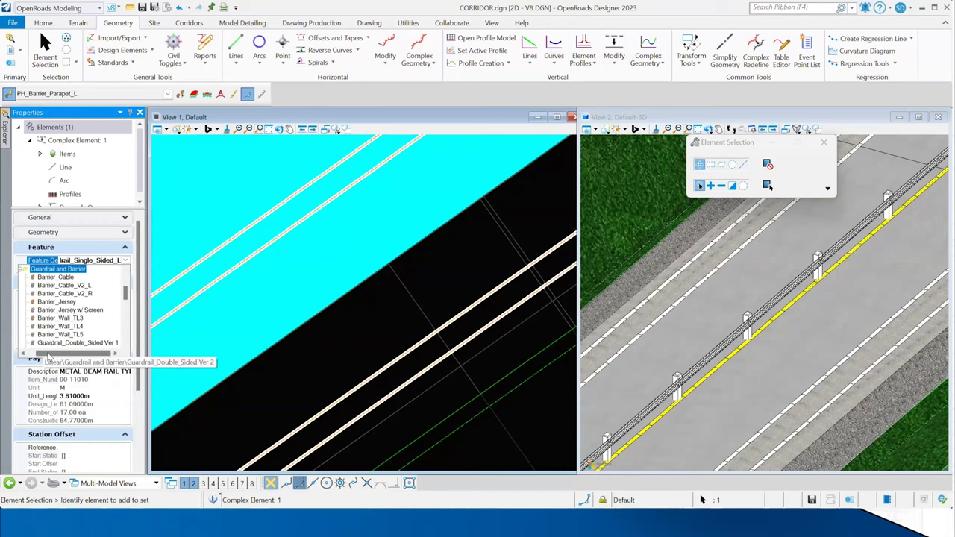
pyautogui.scroll(-2, 30, 320)
pyautogui.click(73, 322)
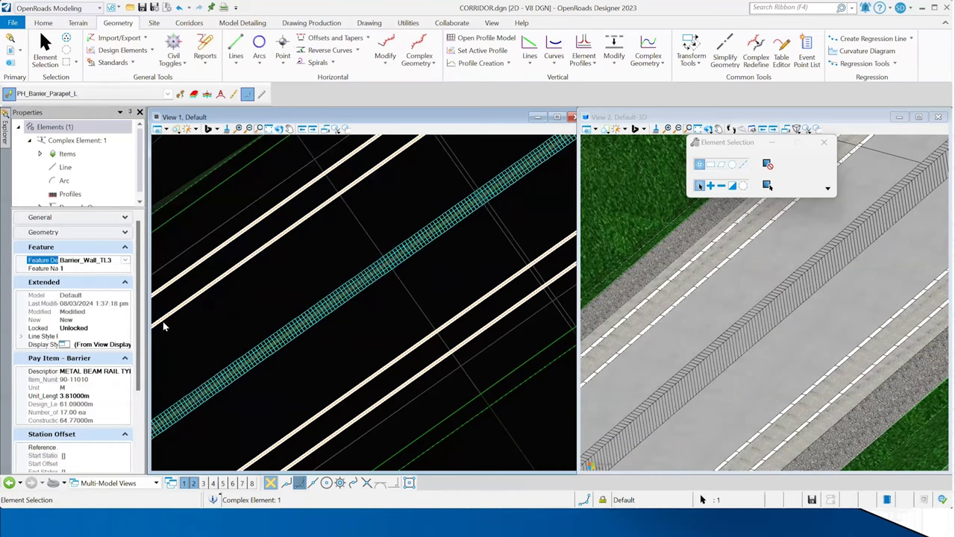